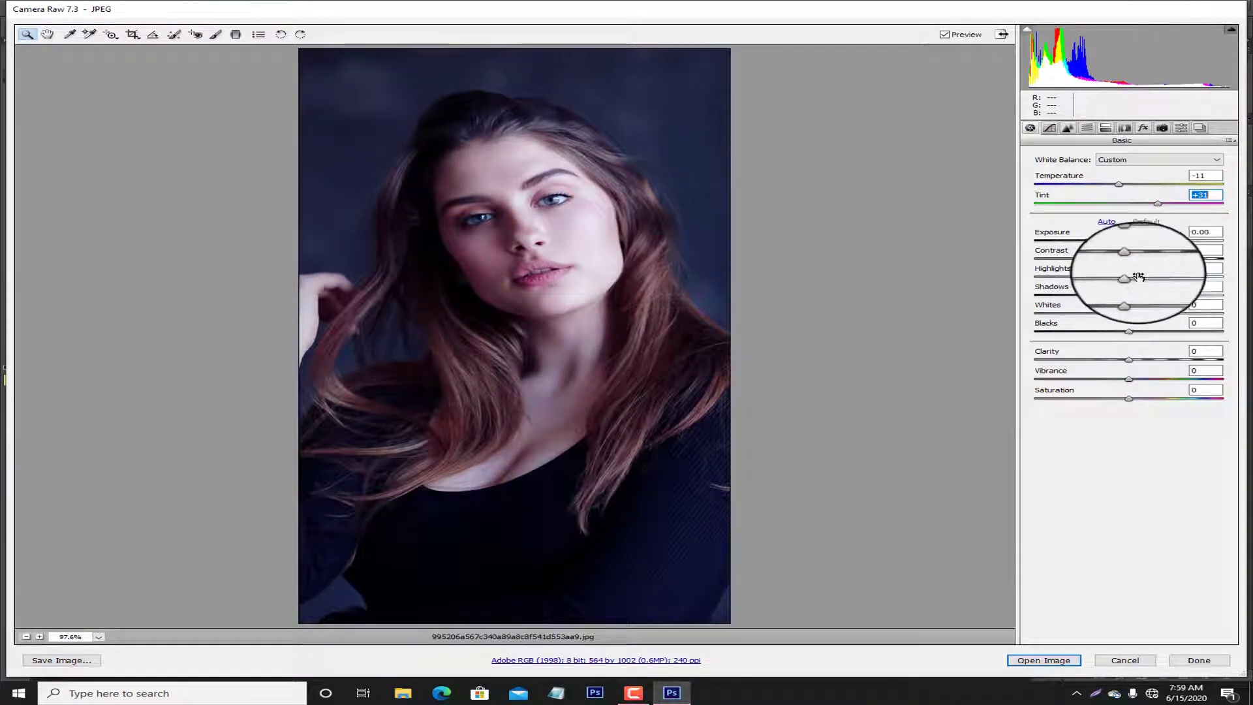
Lower the Highlights to -48 and raise the Shadows slightly in the Camera Raw basic adjustments
left_click_drag(1195, 286, 1078, 293)
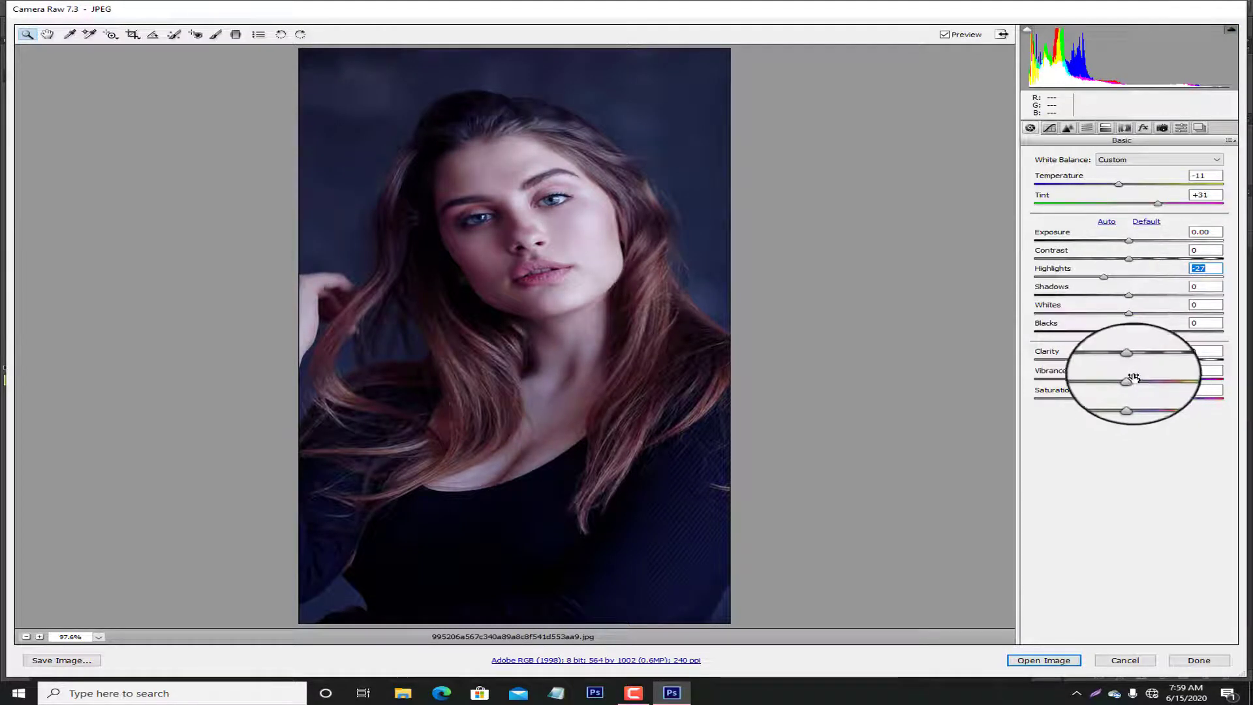
left_click_drag(1102, 280, 1080, 284)
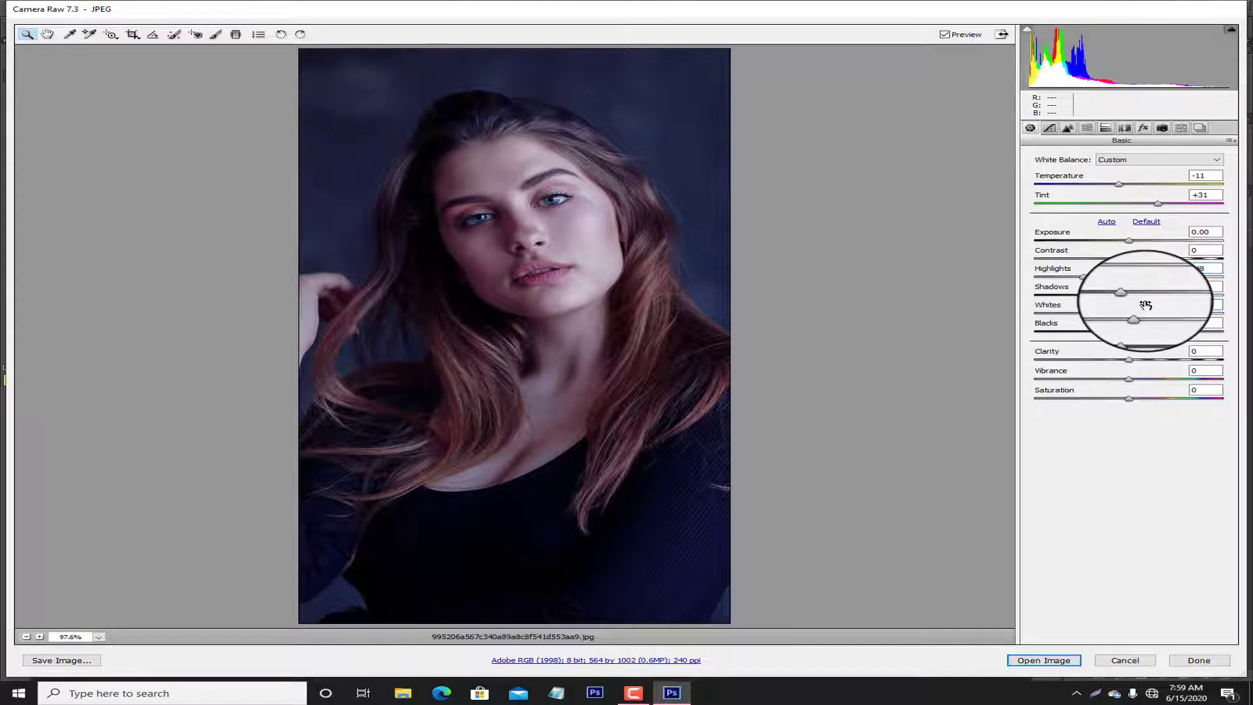
mouse_move(1139, 297)
left_mouse_down()
mouse_move(1066, 296)
mouse_move(1149, 315)
left_mouse_up()
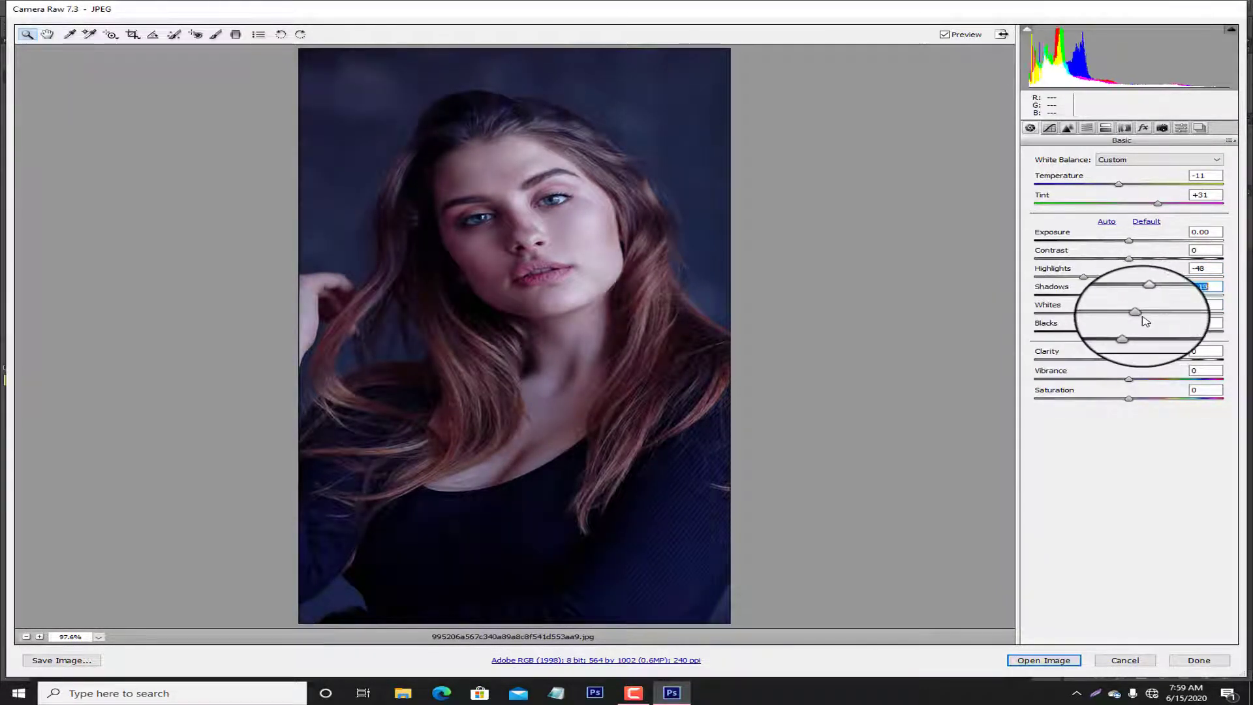
left_click(1087, 128)
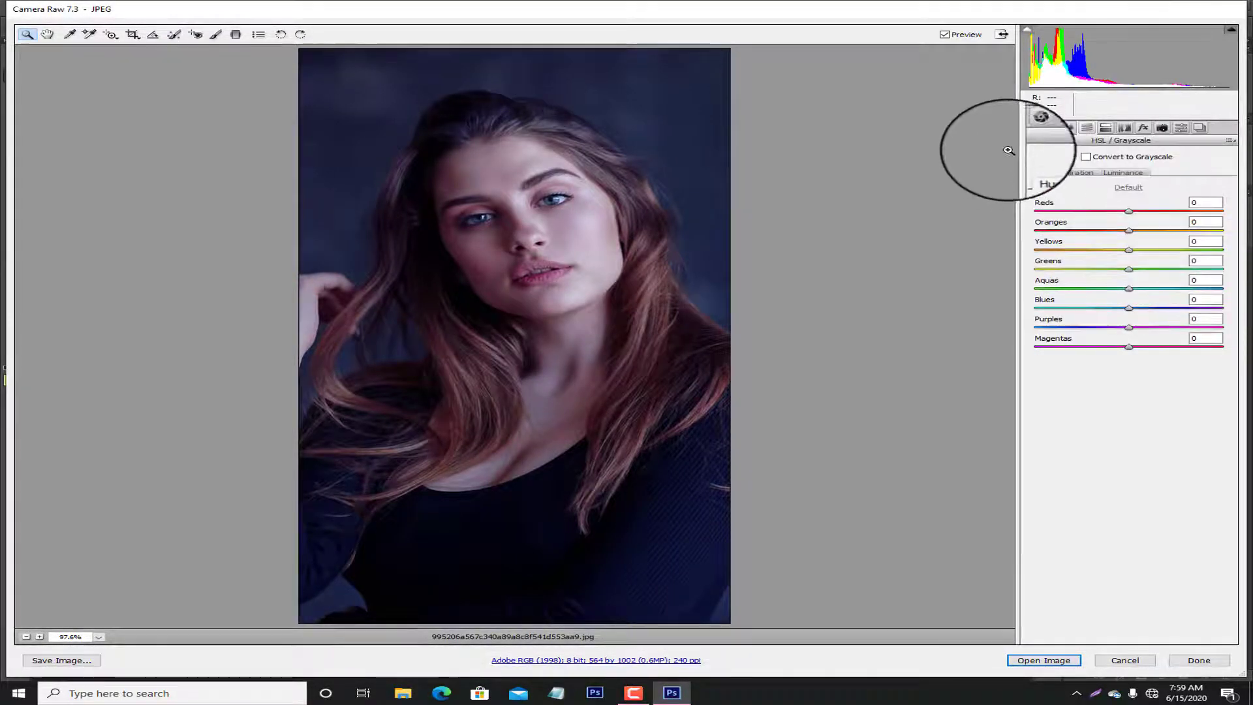
Open the adjusted image in Photoshop, using the embedded color profile instead of the working space
left_click(1024, 658)
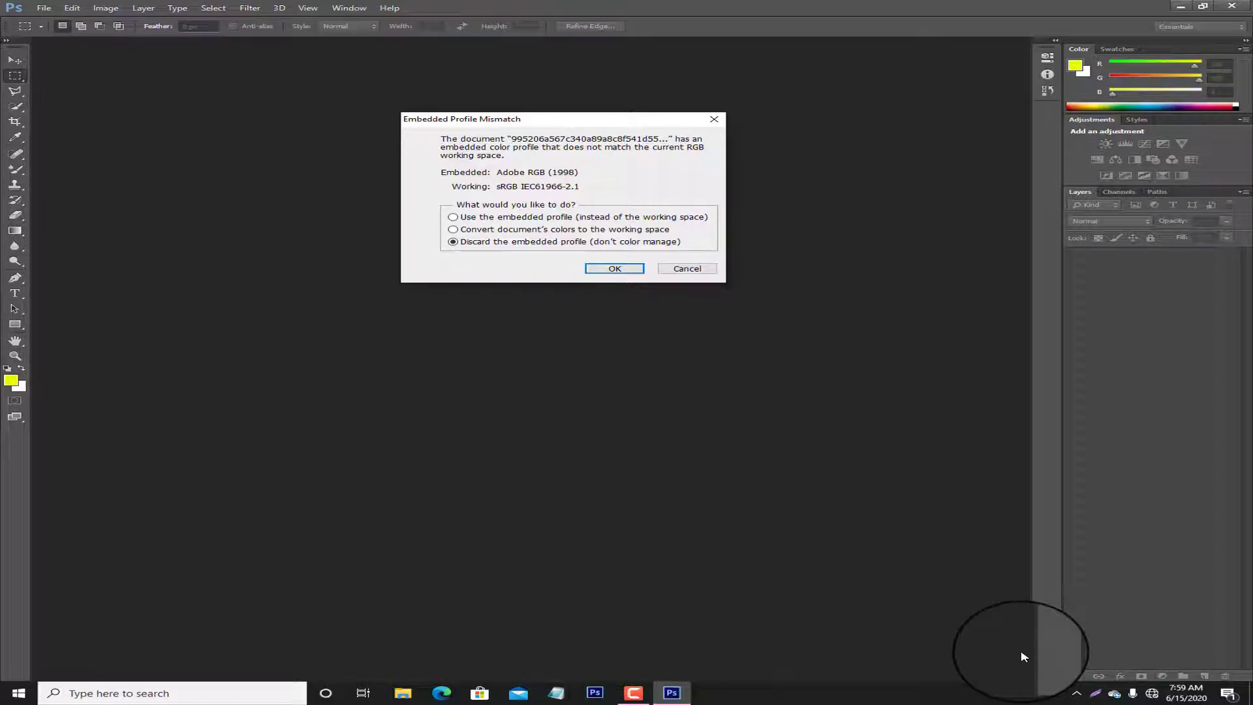
left_click(453, 217)
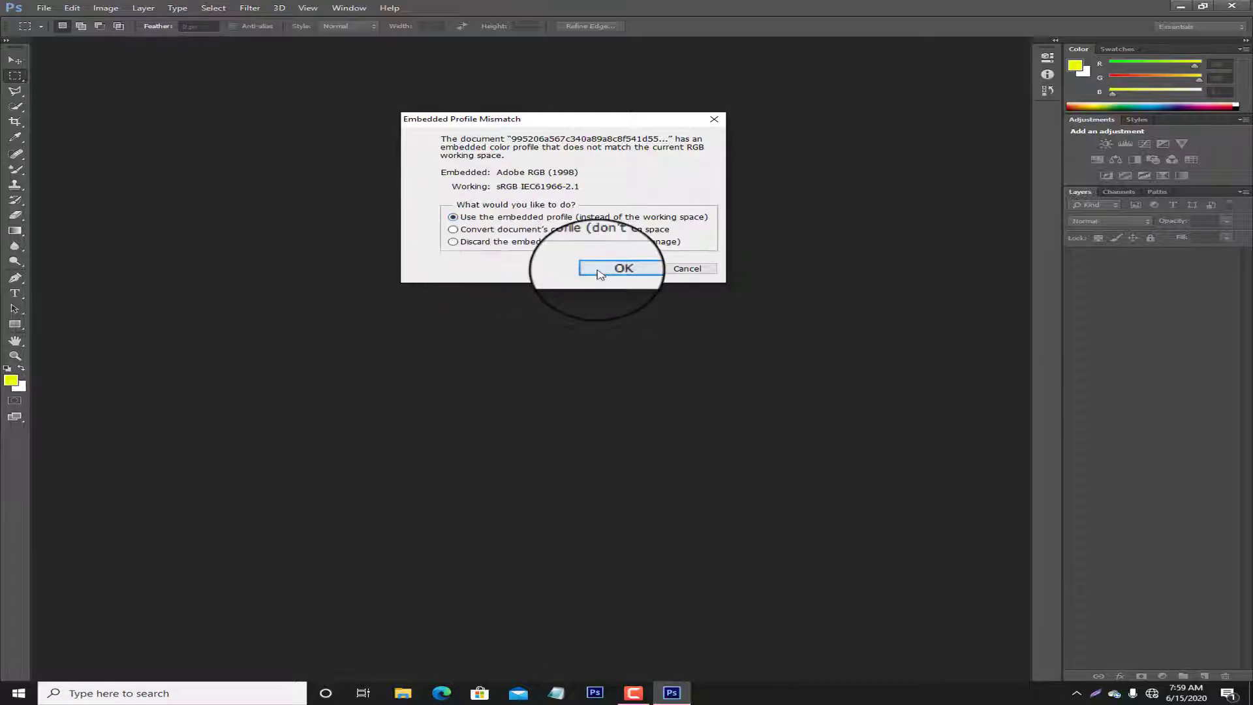
left_click(615, 268)
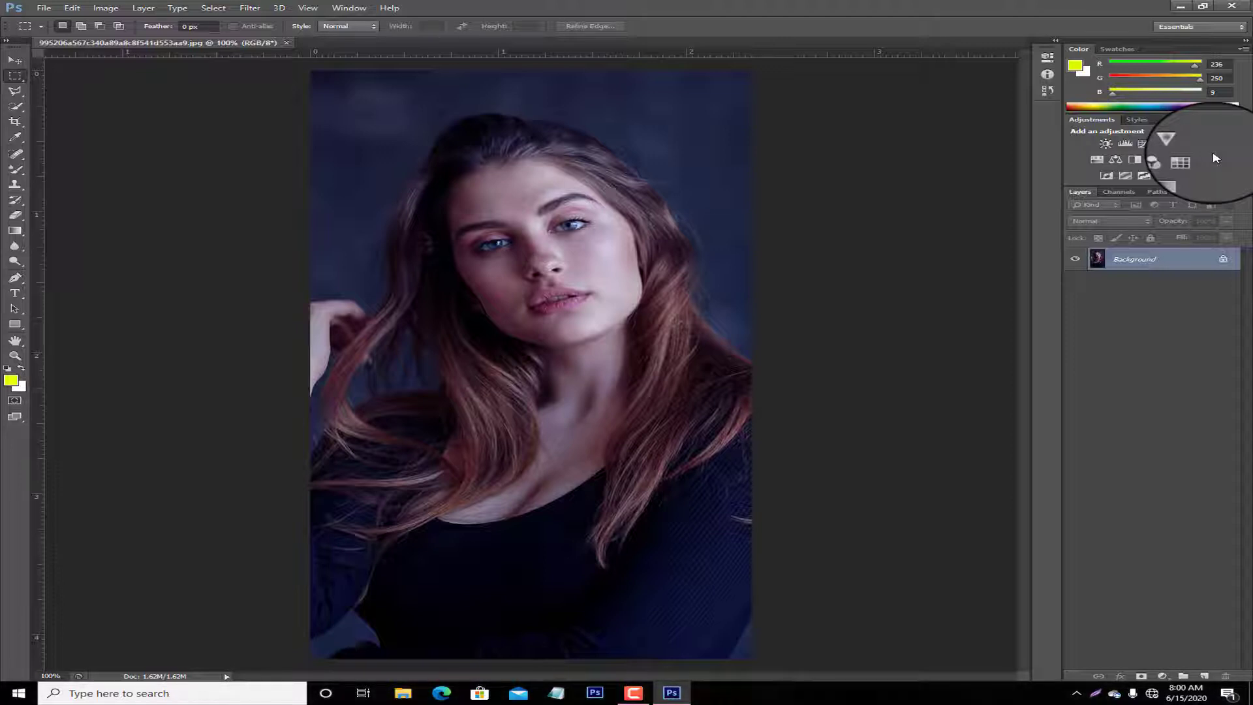
Duplicate the Background layer and get the Mixer Brush tool ready for the face at 300% magnification
left_click(14, 356)
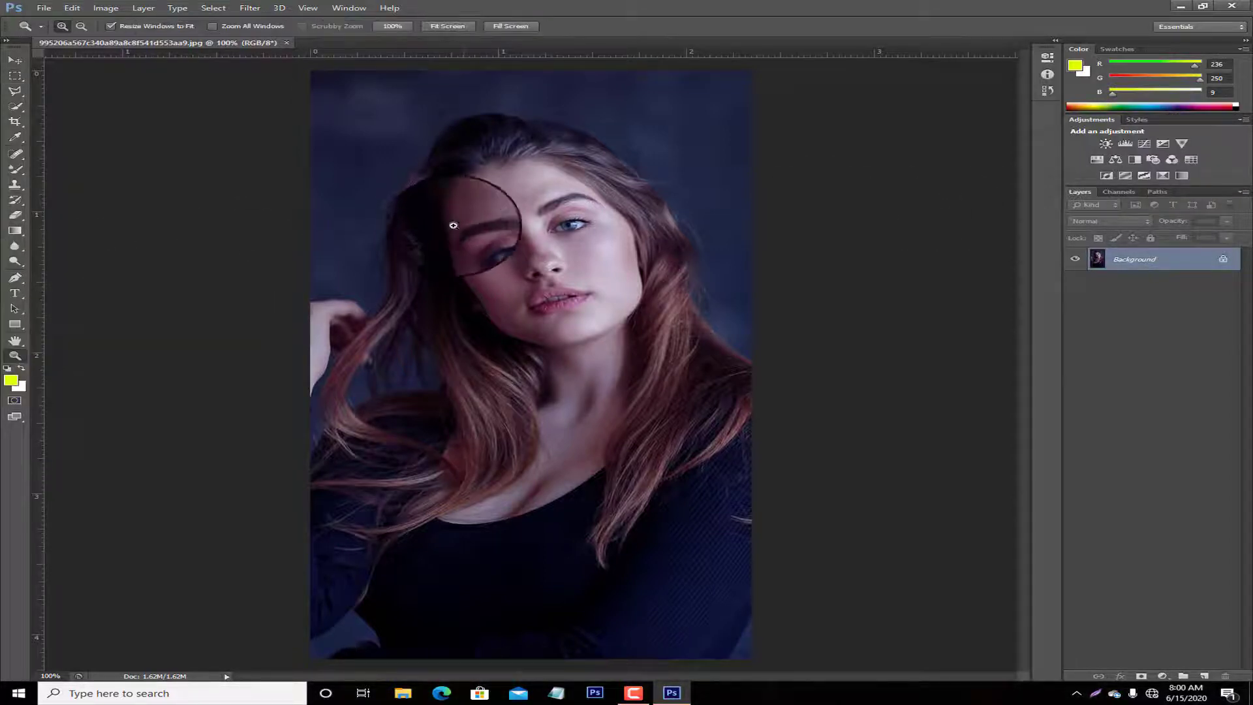
left_click(540, 181)
left_click(540, 173)
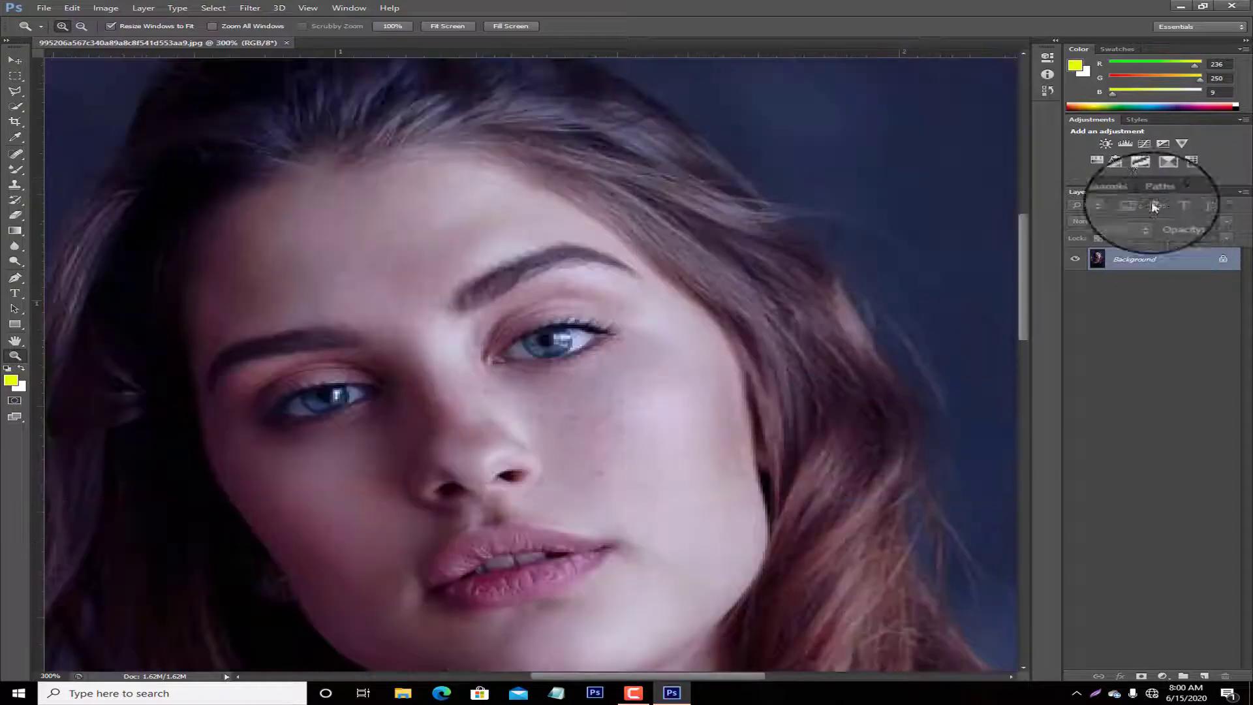
right_click(16, 169)
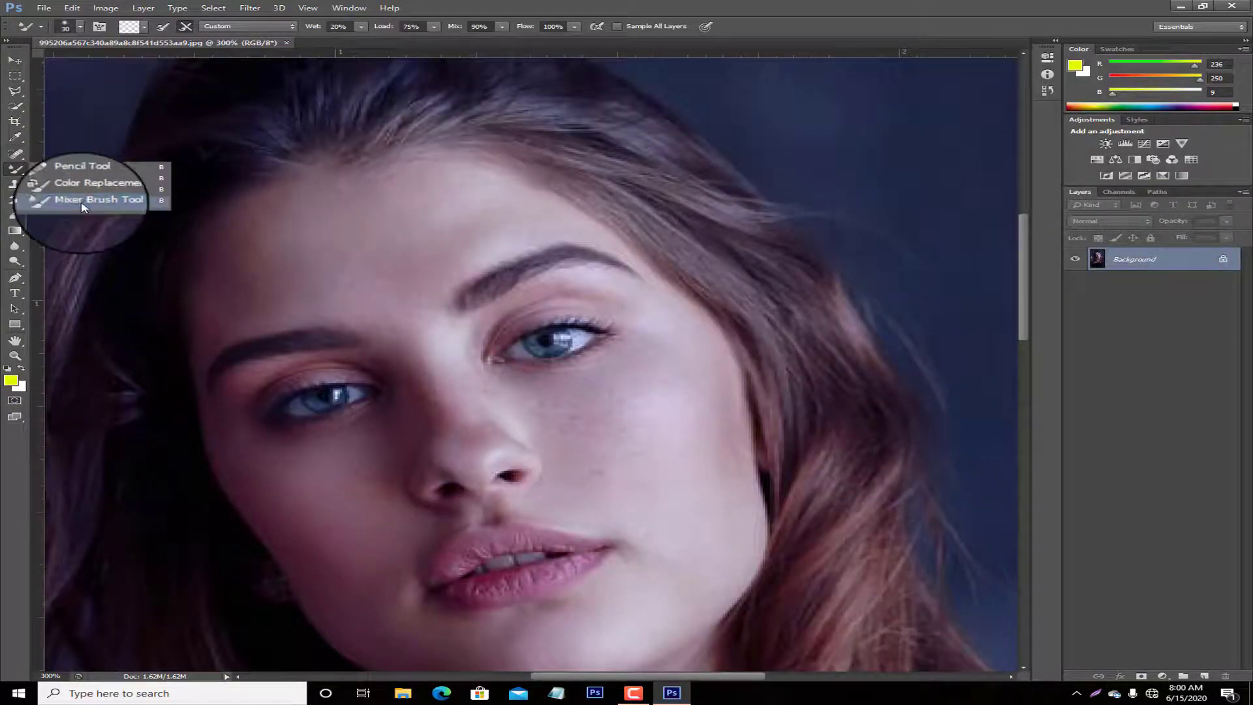
left_click(83, 204)
mouse_move(1161, 259)
left_mouse_down()
mouse_move(1224, 701)
mouse_move(1204, 676)
left_mouse_up()
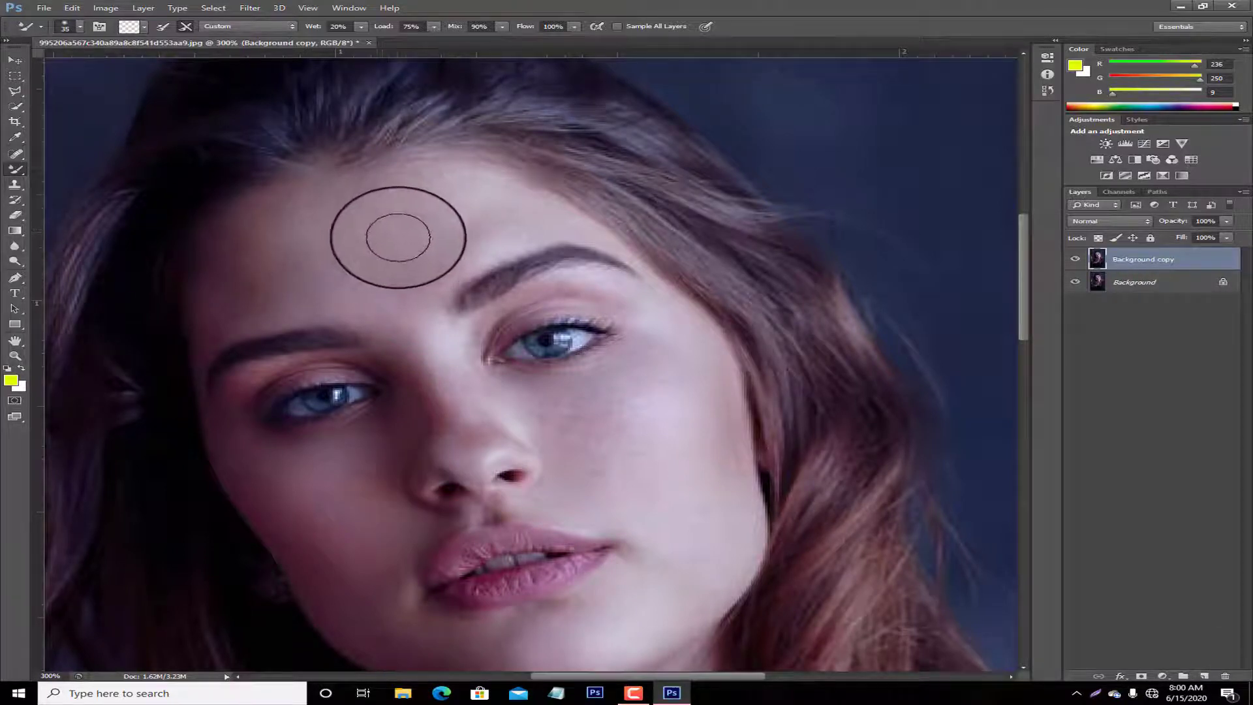
Smooth the skin of the forehead, cheeks and nose on the duplicate layer with the Mixer Brush, varying its size up to 45
key("bracketright")
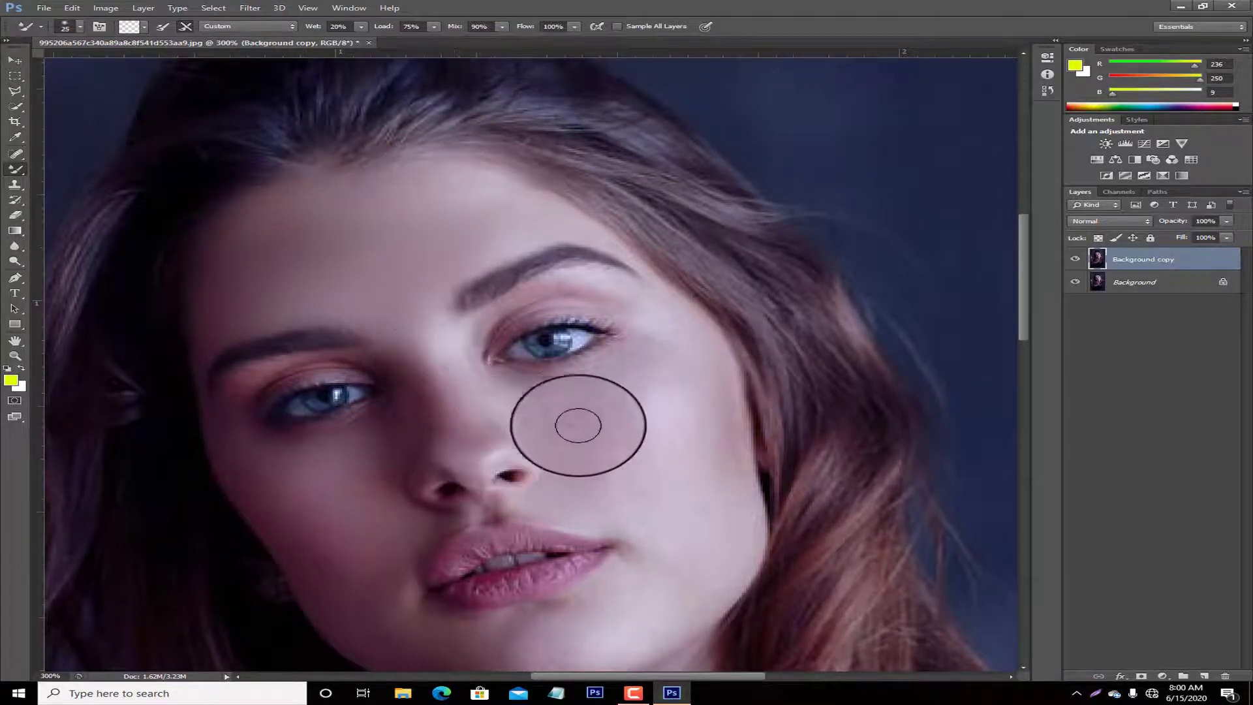
mouse_move(557, 415)
left_mouse_down()
mouse_move(564, 444)
mouse_move(685, 486)
left_mouse_up()
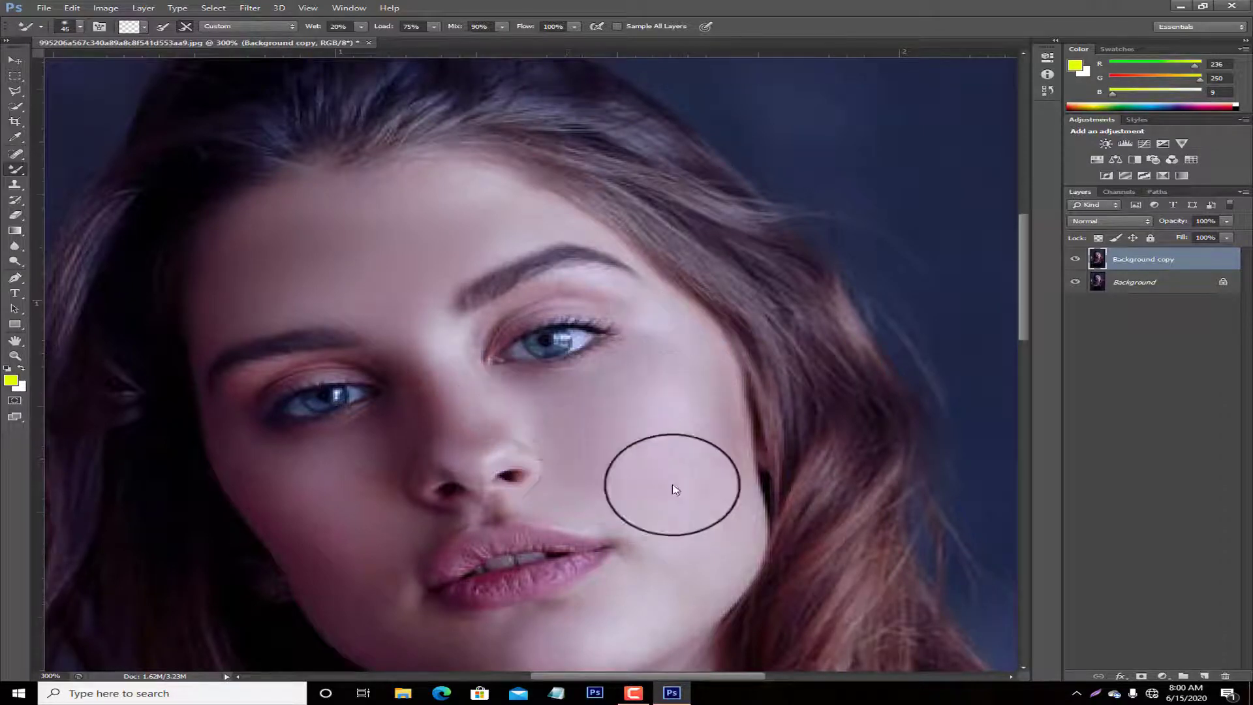
mouse_move(651, 393)
left_mouse_down()
mouse_move(676, 335)
mouse_move(697, 367)
mouse_move(680, 423)
mouse_move(710, 447)
mouse_move(715, 491)
mouse_move(627, 680)
mouse_move(607, 662)
mouse_move(538, 649)
mouse_move(589, 620)
mouse_move(422, 647)
mouse_move(316, 553)
mouse_move(311, 485)
mouse_move(298, 497)
mouse_move(274, 457)
mouse_move(310, 465)
mouse_move(346, 506)
mouse_move(350, 493)
mouse_move(357, 528)
mouse_move(380, 461)
mouse_move(362, 514)
mouse_move(304, 504)
mouse_move(255, 458)
mouse_move(288, 537)
mouse_move(395, 660)
mouse_move(358, 571)
mouse_move(369, 630)
mouse_move(547, 672)
mouse_move(607, 657)
mouse_move(407, 645)
mouse_move(348, 629)
mouse_move(441, 659)
mouse_move(356, 493)
mouse_move(402, 605)
mouse_move(387, 559)
mouse_move(387, 434)
left_mouse_up()
key("bracketleft")
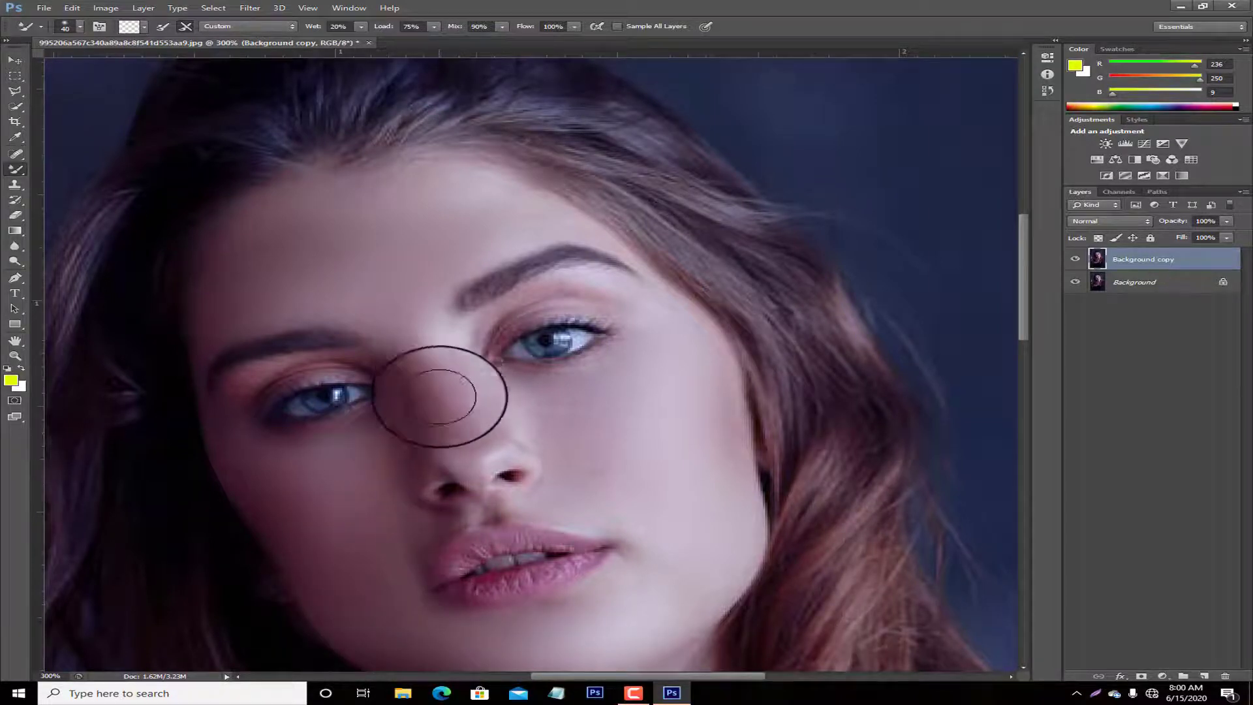
mouse_move(442, 395)
left_mouse_down()
mouse_move(481, 441)
mouse_move(535, 425)
mouse_move(527, 415)
mouse_move(613, 397)
mouse_move(566, 421)
mouse_move(687, 471)
mouse_move(700, 440)
mouse_move(711, 454)
mouse_move(608, 387)
left_mouse_up()
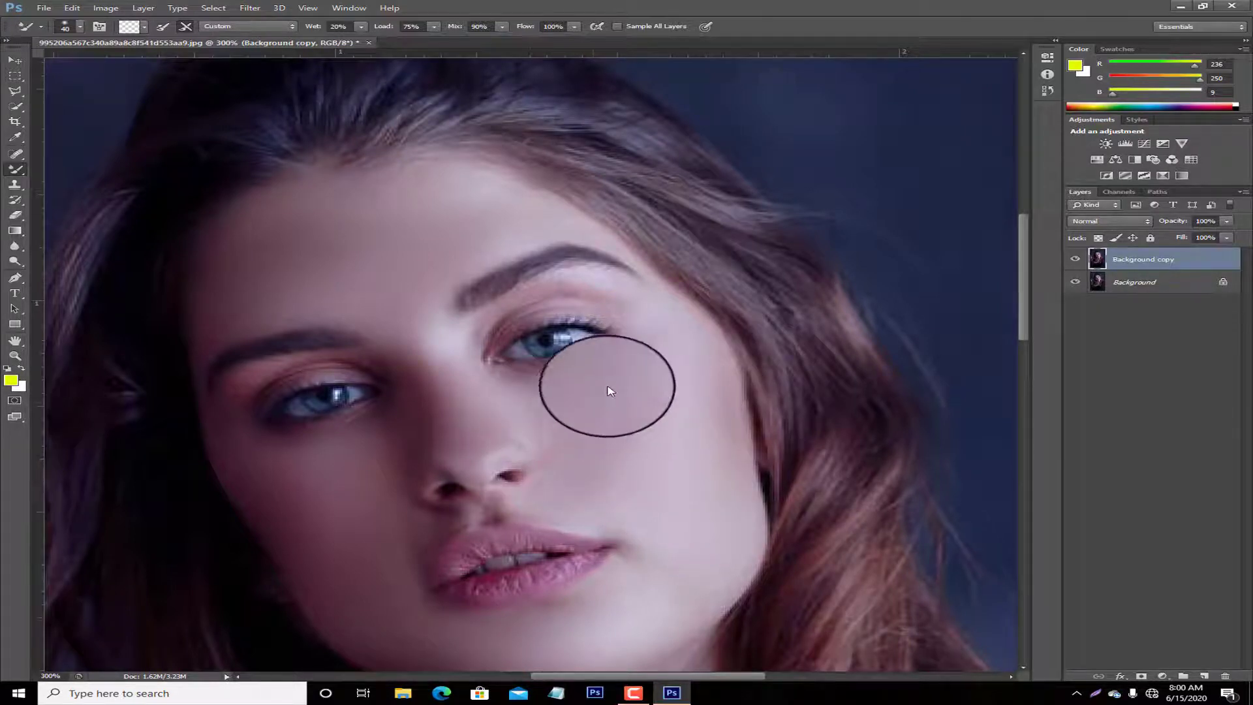
Blend the skin around the brow and across the forehead with the Mixer Brush at size 25
key("bracketleft")
key("bracketleft")
key("bracketleft")
mouse_move(597, 265)
left_mouse_down()
mouse_move(618, 301)
mouse_move(590, 299)
left_mouse_up()
mouse_move(548, 226)
left_mouse_down()
mouse_move(482, 234)
mouse_move(595, 230)
mouse_move(482, 231)
mouse_move(427, 270)
mouse_move(451, 289)
mouse_move(404, 298)
mouse_move(415, 306)
mouse_move(400, 321)
mouse_move(411, 348)
mouse_move(442, 197)
mouse_move(458, 189)
mouse_move(429, 175)
mouse_move(517, 206)
mouse_move(574, 208)
mouse_move(403, 175)
mouse_move(489, 212)
mouse_move(420, 193)
mouse_move(347, 216)
mouse_move(308, 270)
mouse_move(303, 219)
mouse_move(245, 221)
mouse_move(292, 246)
left_mouse_up()
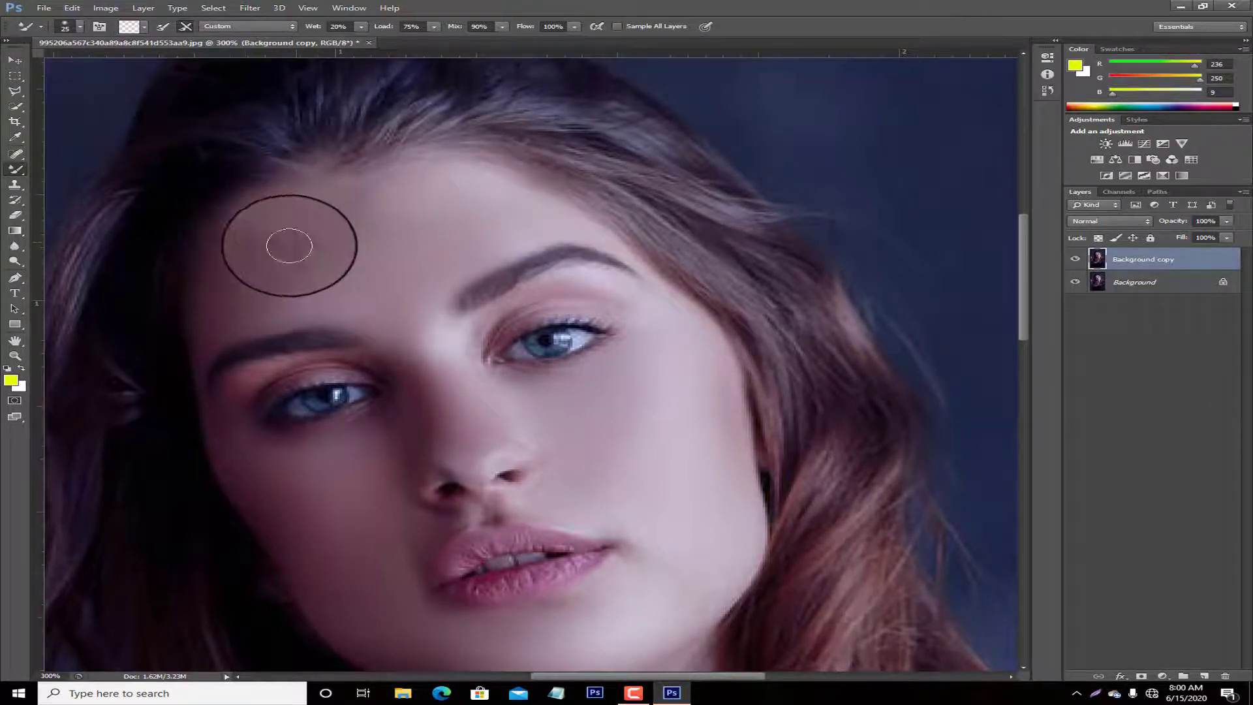
Smooth the skin of the neck below the chin with the Mixer Brush enlarged to size 30
scroll(457, 356, "down", 3)
key("bracketright")
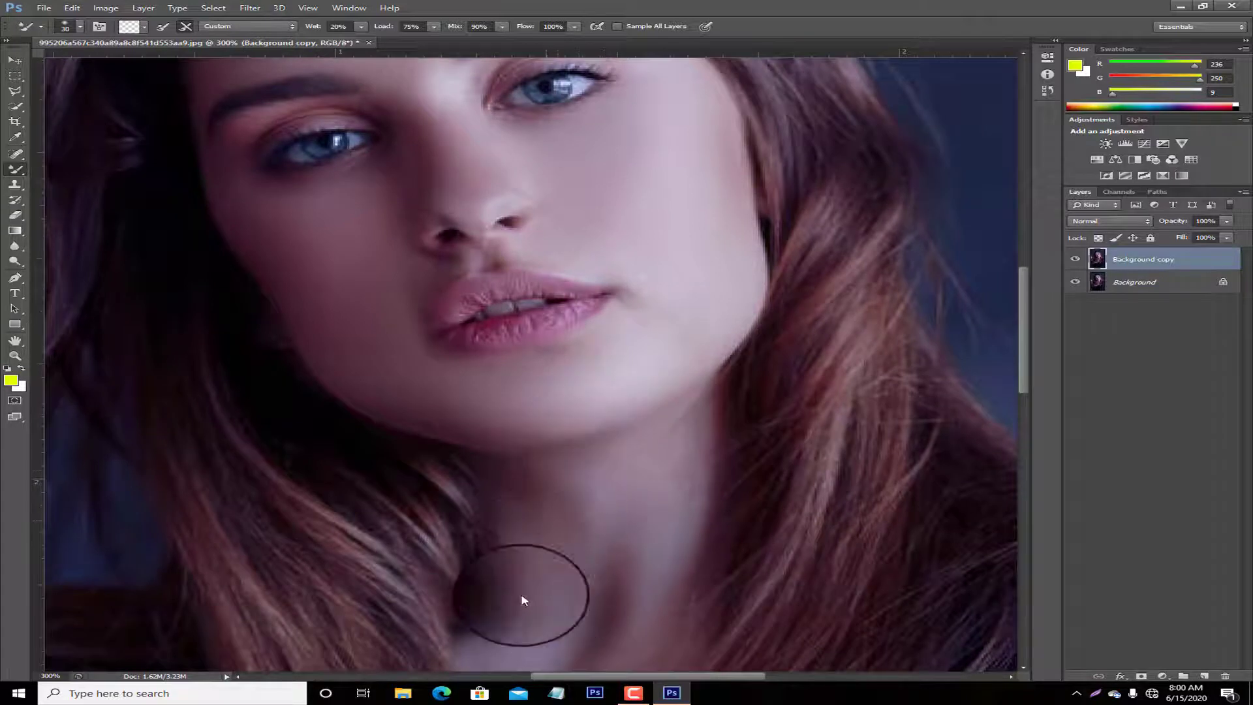
mouse_move(659, 496)
left_mouse_down()
mouse_move(668, 459)
mouse_move(563, 536)
mouse_move(611, 541)
left_mouse_up()
Smooth the lower neck and upper chest skin with the Mixer Brush at about size 45
scroll(610, 542, "down", 3)
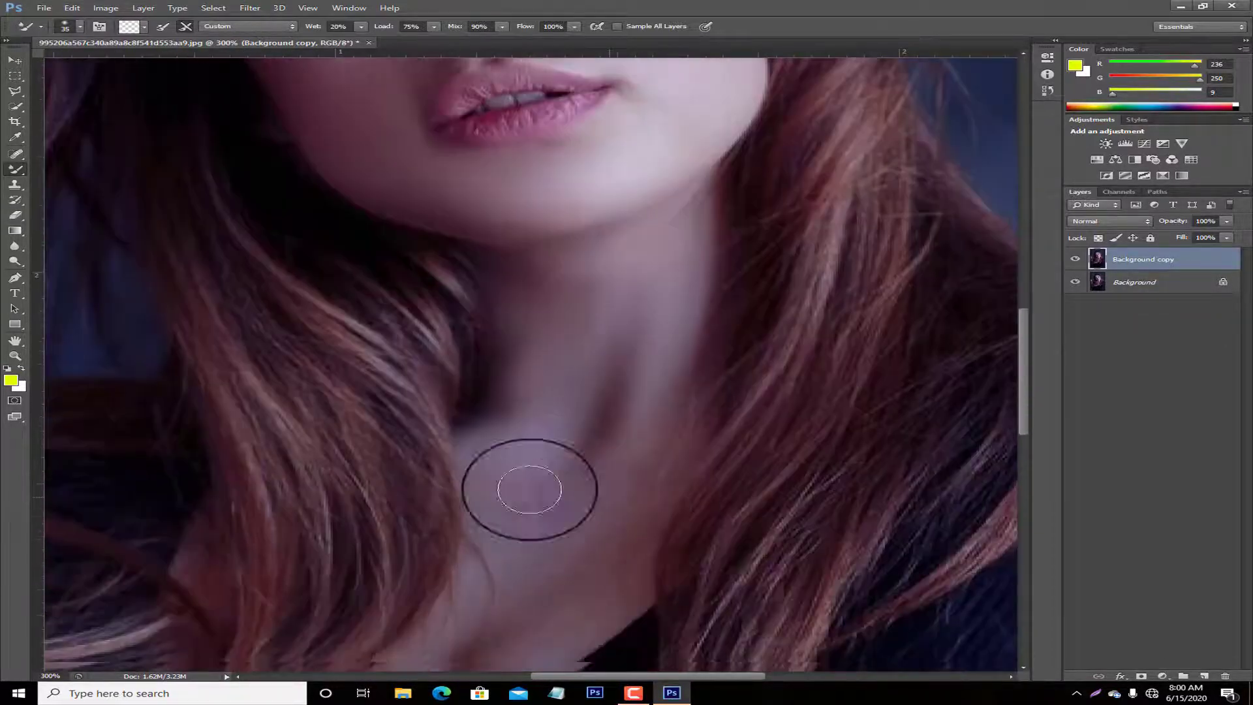
key("bracketright")
key("bracketright")
key("bracketright")
left_click_drag(519, 388, 598, 423)
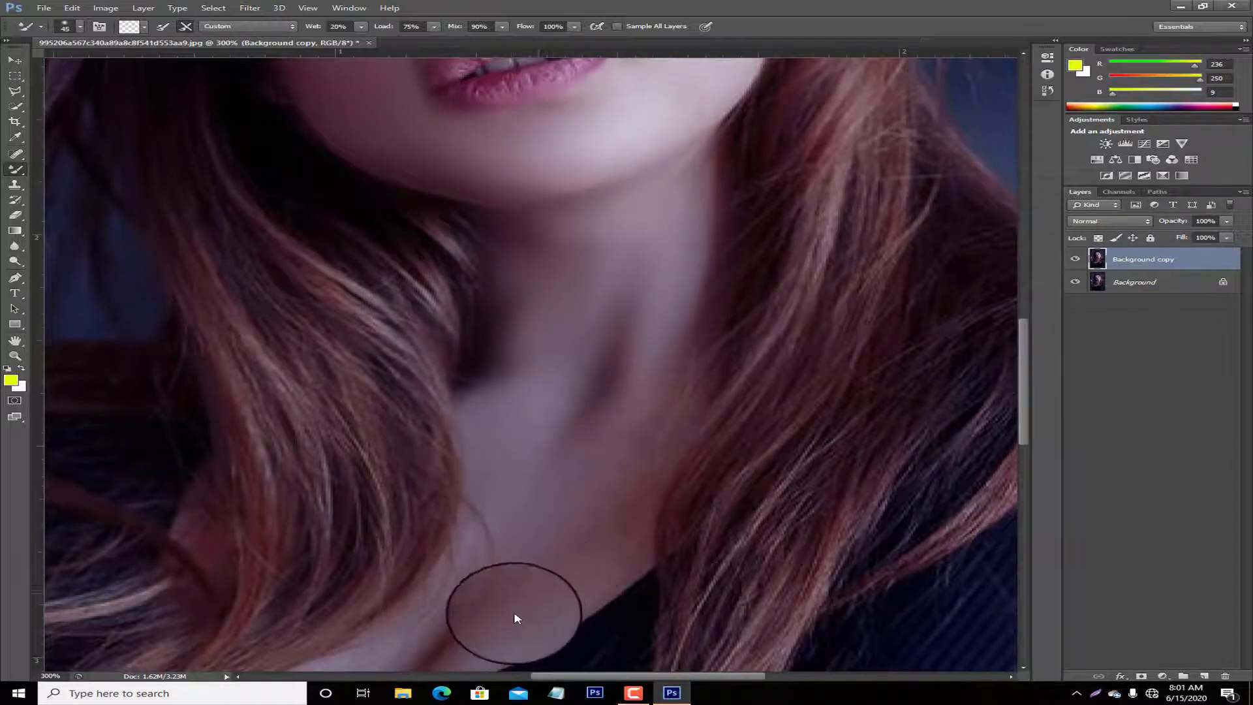
mouse_move(498, 623)
left_mouse_down()
mouse_move(490, 665)
mouse_move(523, 639)
left_mouse_up()
mouse_move(625, 403)
left_mouse_down()
mouse_move(585, 469)
mouse_move(628, 455)
mouse_move(535, 476)
left_mouse_up()
scroll(462, 493, "down", 1)
mouse_move(412, 575)
left_mouse_down()
mouse_move(490, 555)
mouse_move(549, 500)
mouse_move(623, 383)
mouse_move(644, 294)
mouse_move(622, 238)
mouse_move(483, 401)
left_mouse_up()
key("bracketleft")
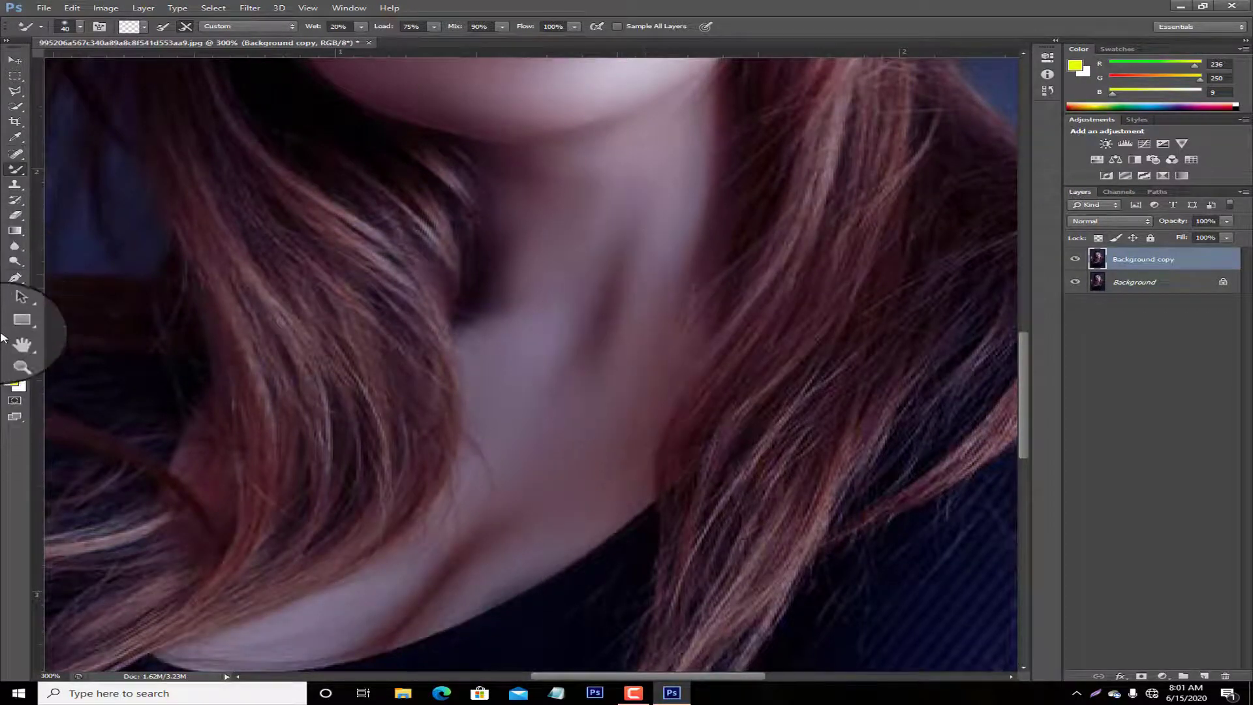
Check the skin retouching on the whole portrait at fit-on-screen and closer magnifications
left_click(22, 360)
right_click(326, 265)
left_click(365, 277)
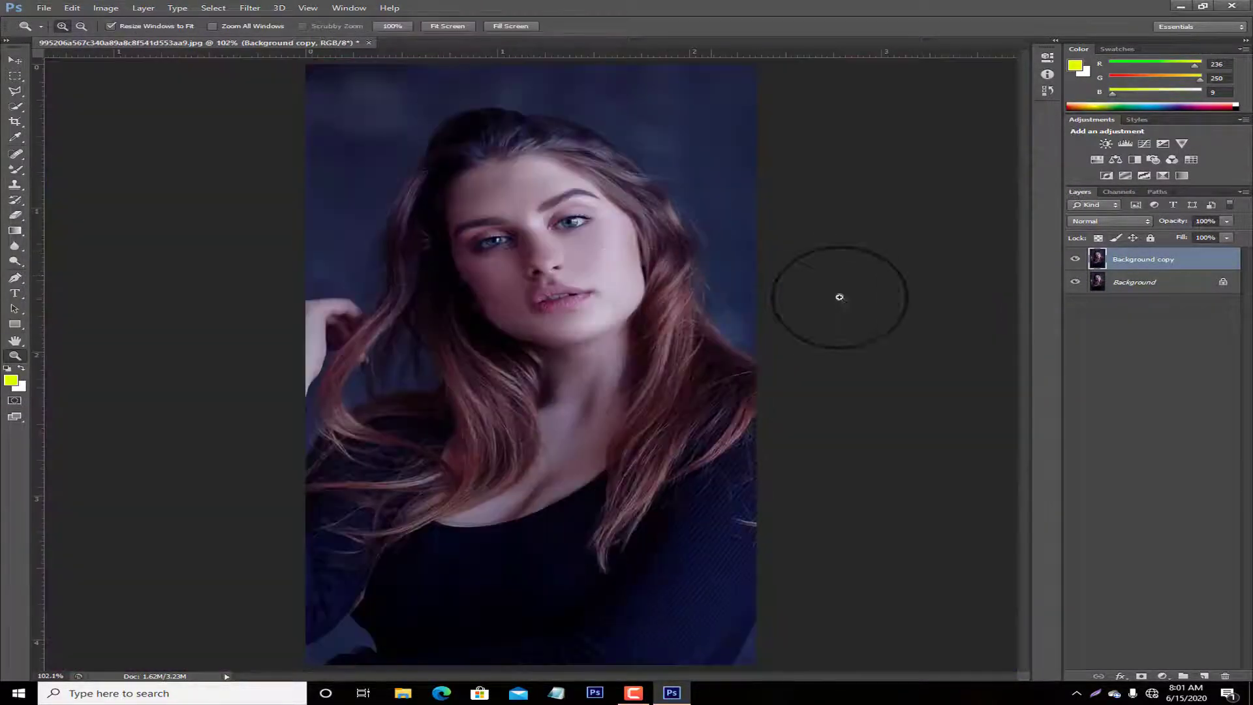
right_click(552, 240)
left_click(626, 317)
right_click(569, 263)
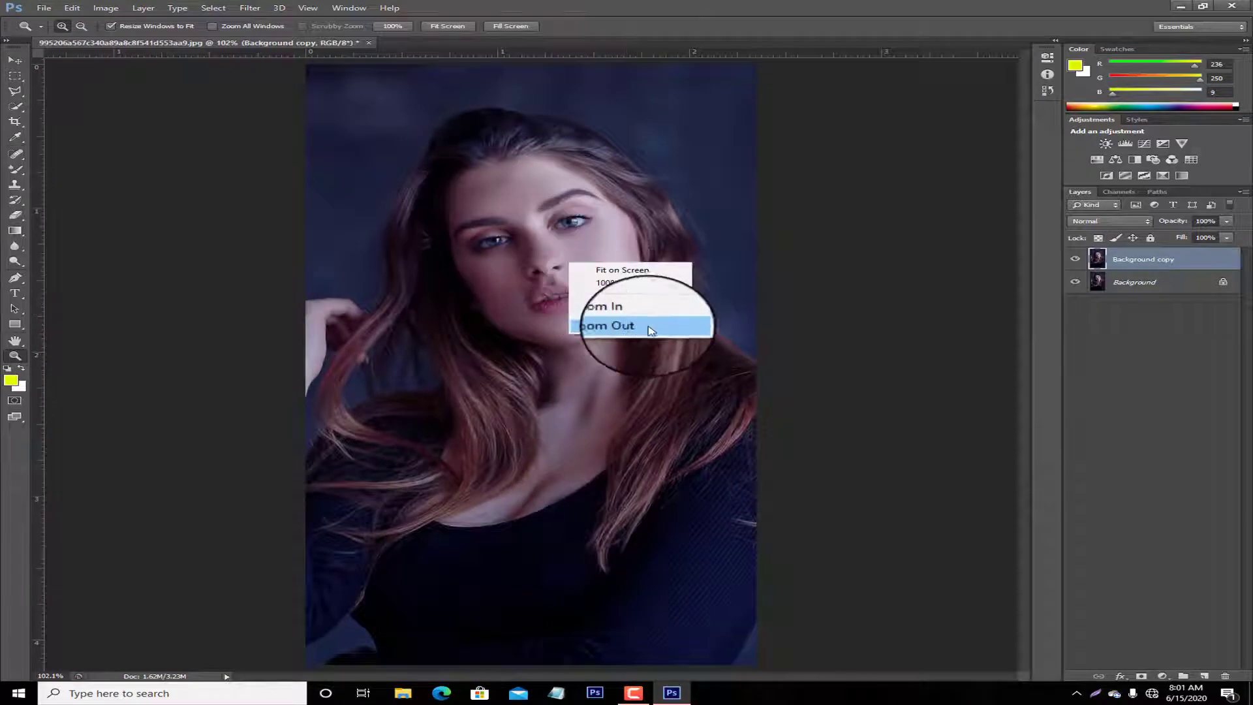
left_click(633, 319)
right_click(540, 191)
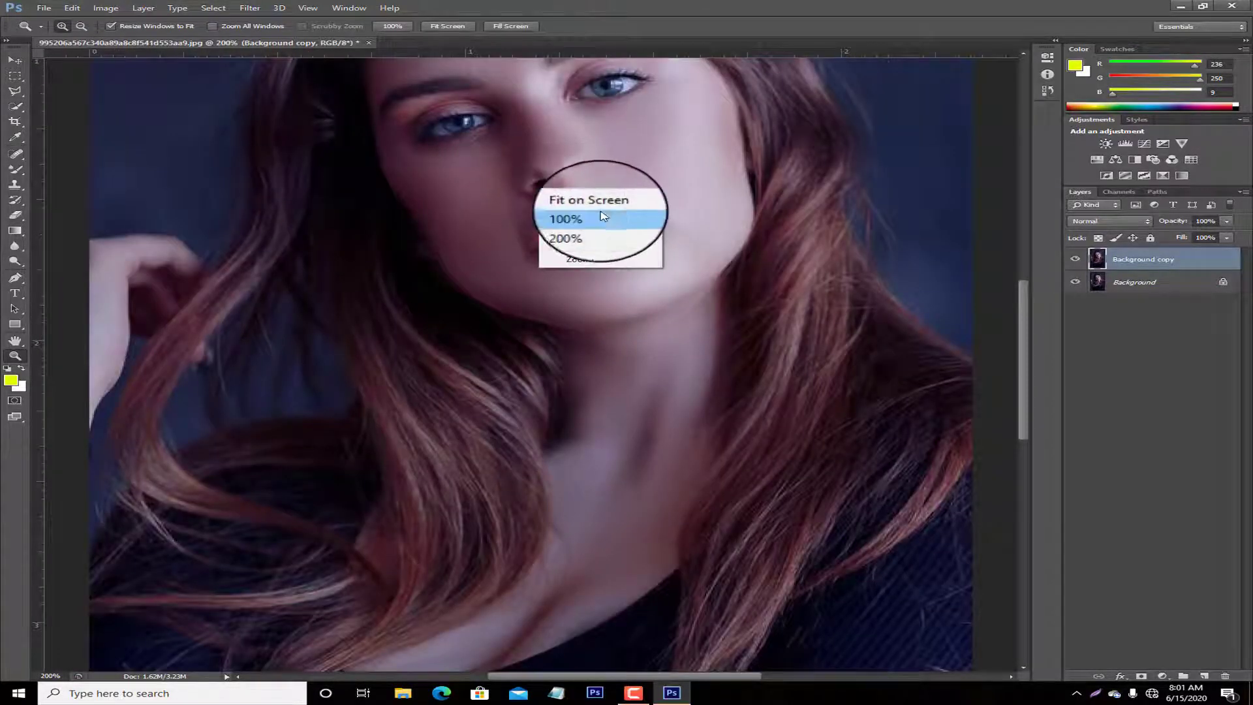
left_click(598, 206)
Add a Color Lookup adjustment layer using the 2Strip.look 3DLUT and view the portrait at 100%
left_click(1188, 160)
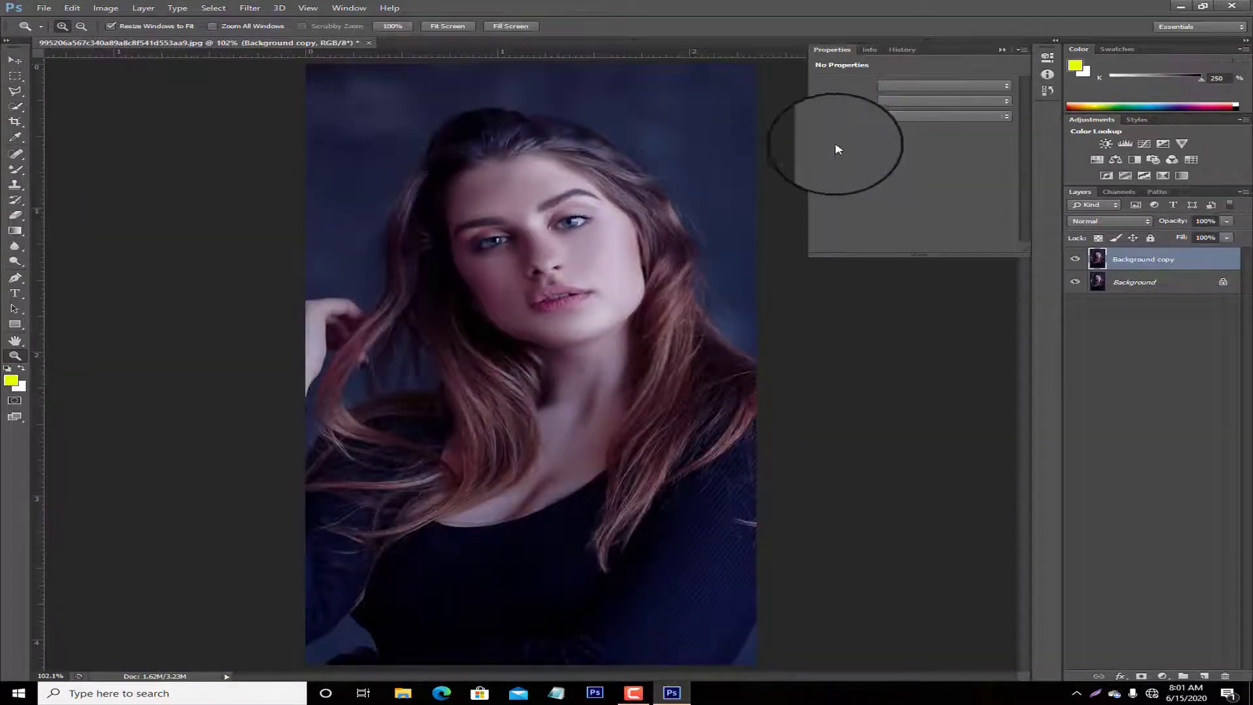
left_click(927, 85)
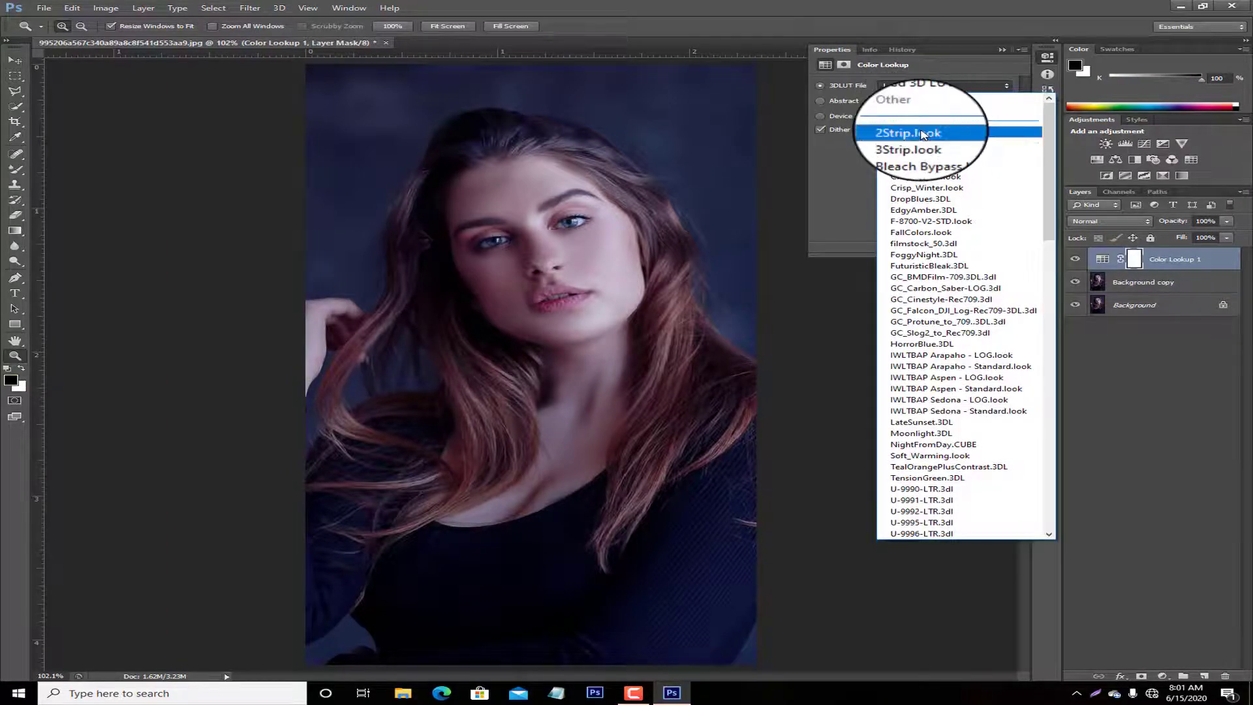
left_click(913, 131)
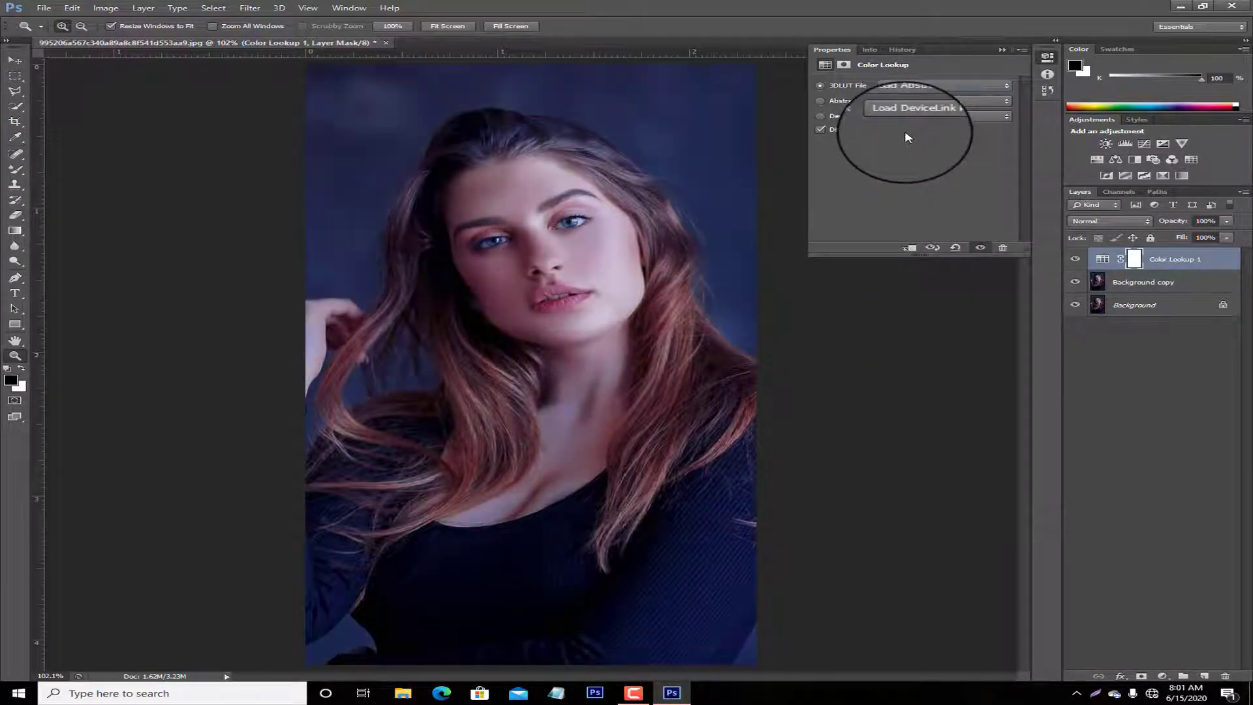
left_click(1005, 48)
right_click(515, 287)
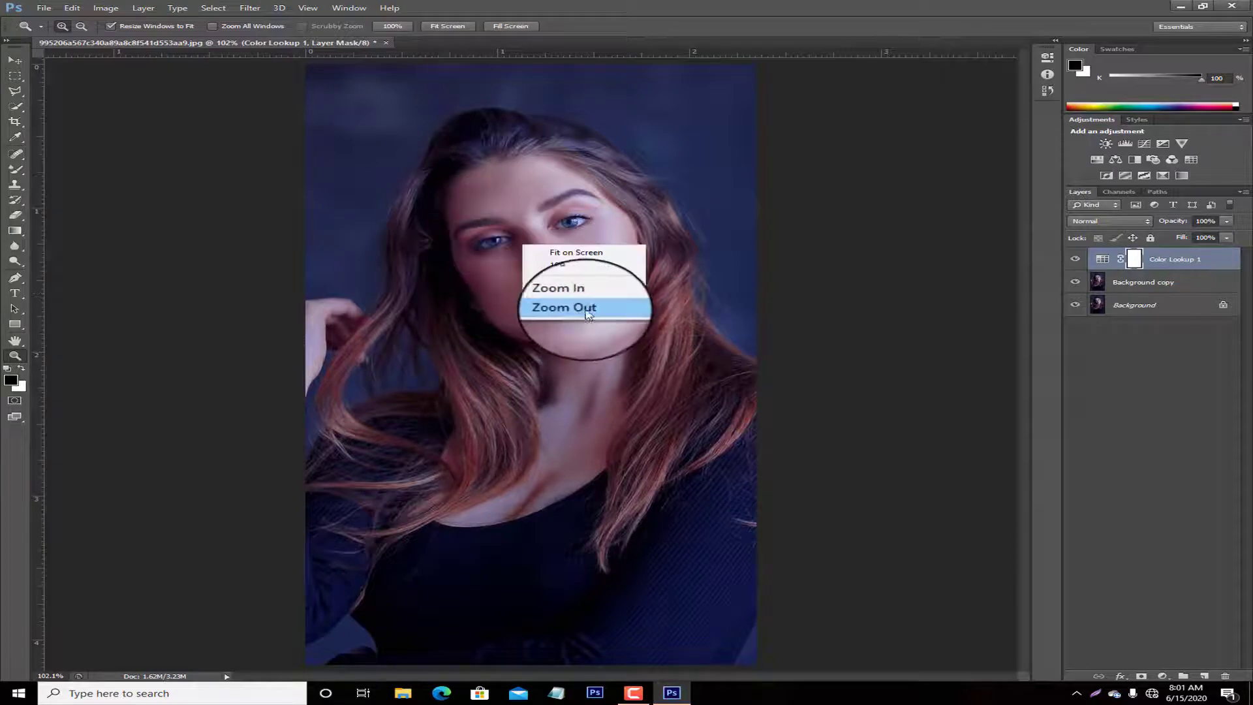
left_click(542, 307)
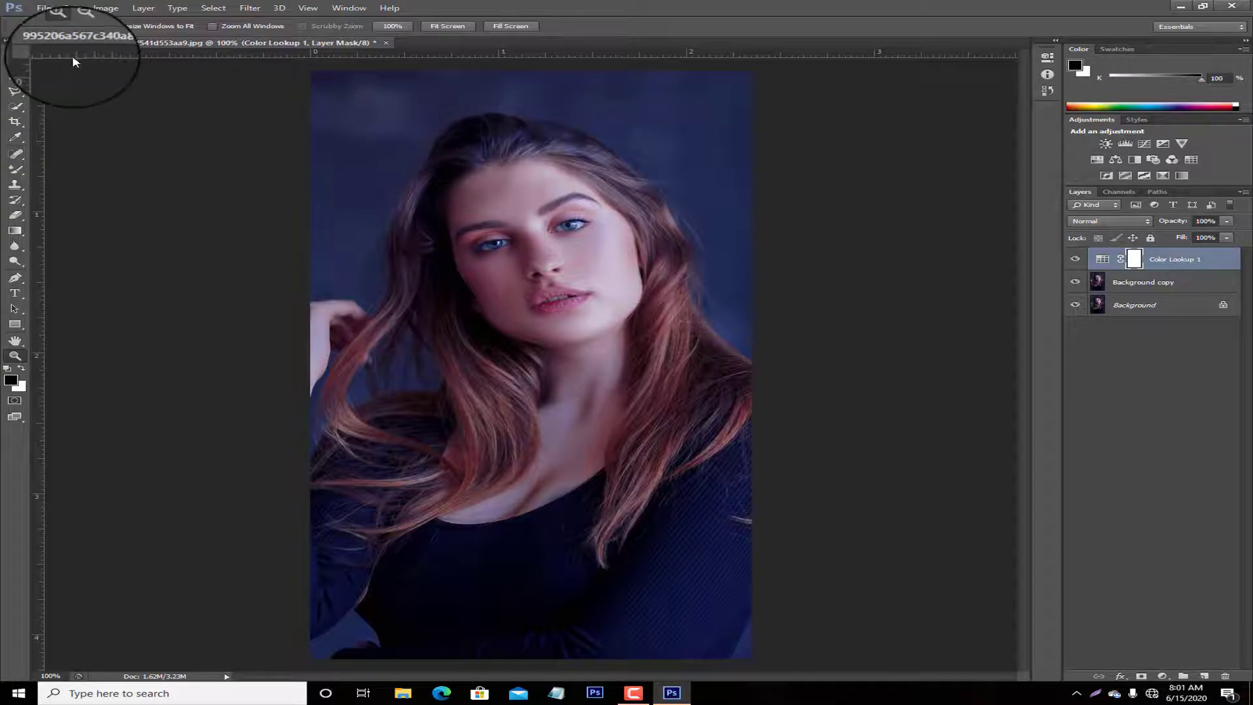
Add a Photo Filter adjustment layer, try its filter presets and choose Yellow
left_click(1158, 163)
left_click(914, 86)
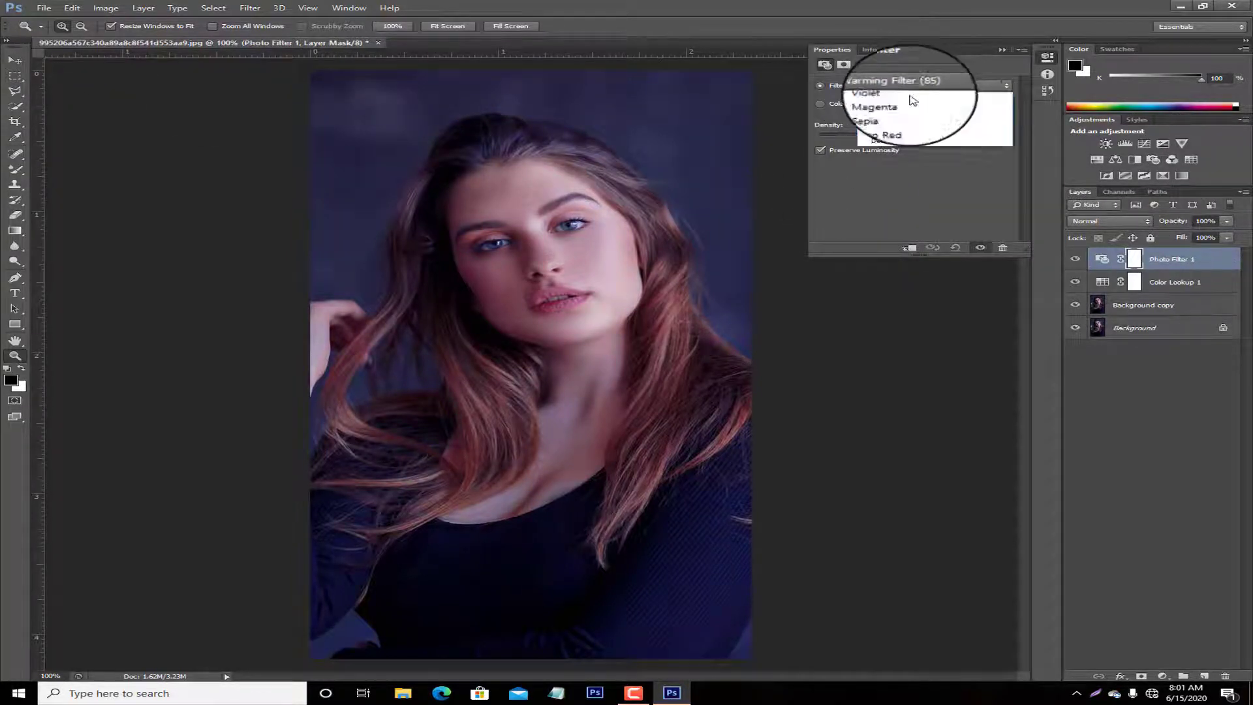
left_click(908, 99)
key("Down")
key("Down")
key("Down")
key("Down")
key("Down")
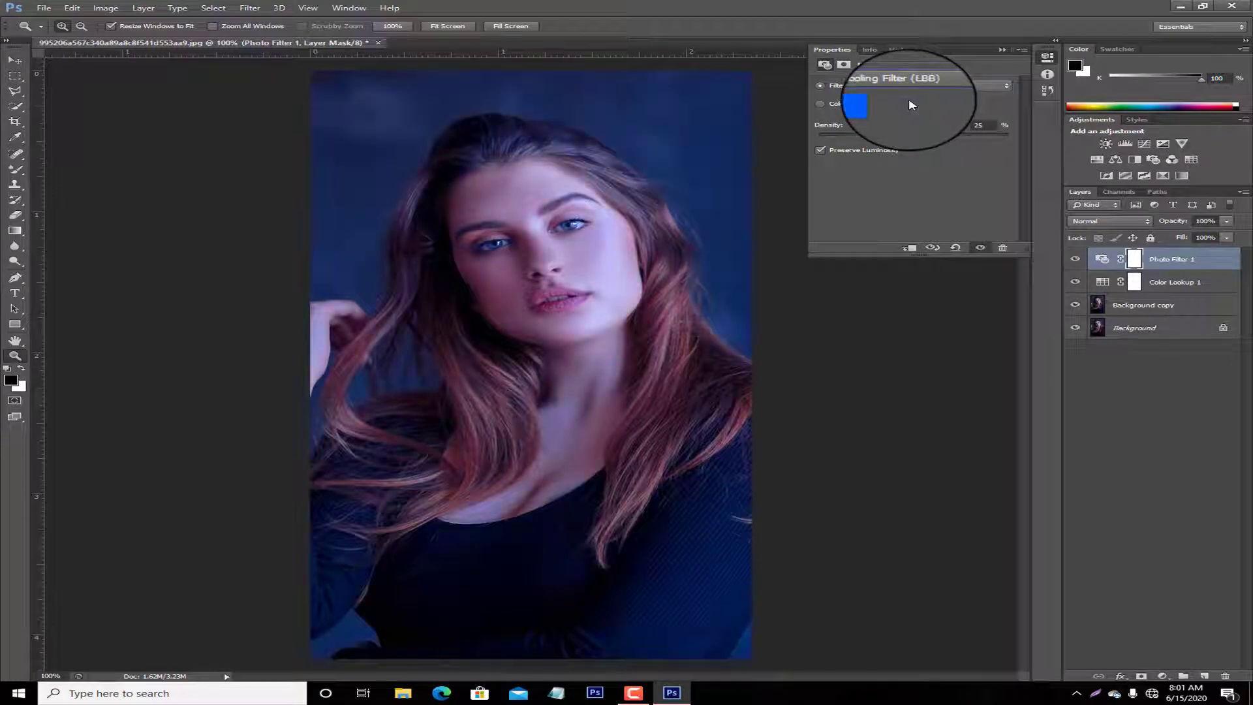
key("Down")
key("Down")
key("Down")
key("Down")
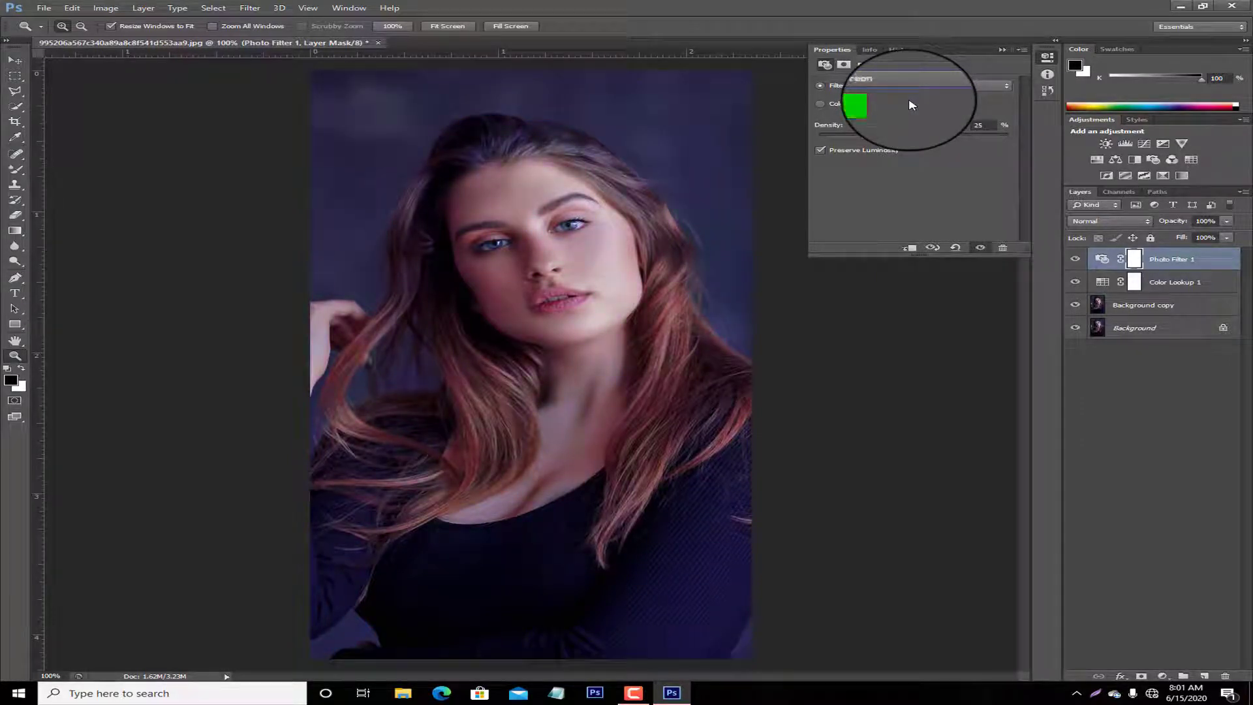
key("Up")
left_click(1003, 51)
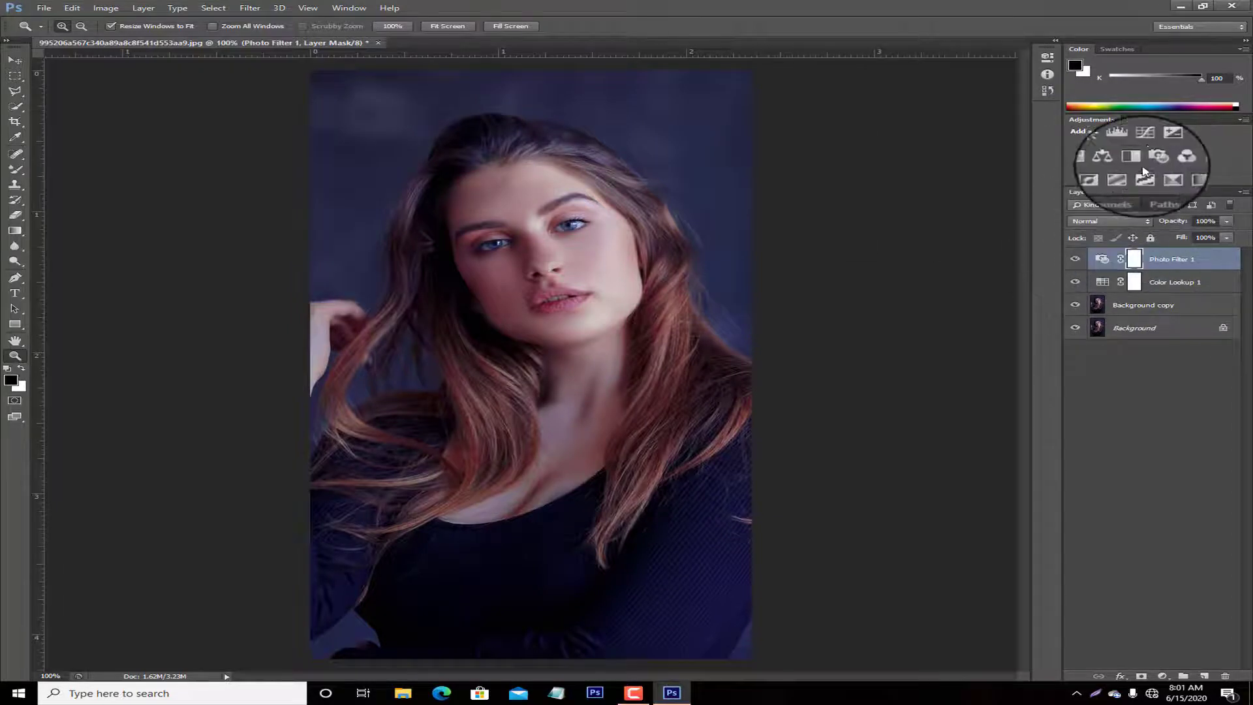
Add a Selective Color adjustment layer and set the Reds to Yellow +8 and Black -2, with a slight Cyan adjustment
left_click(1162, 175)
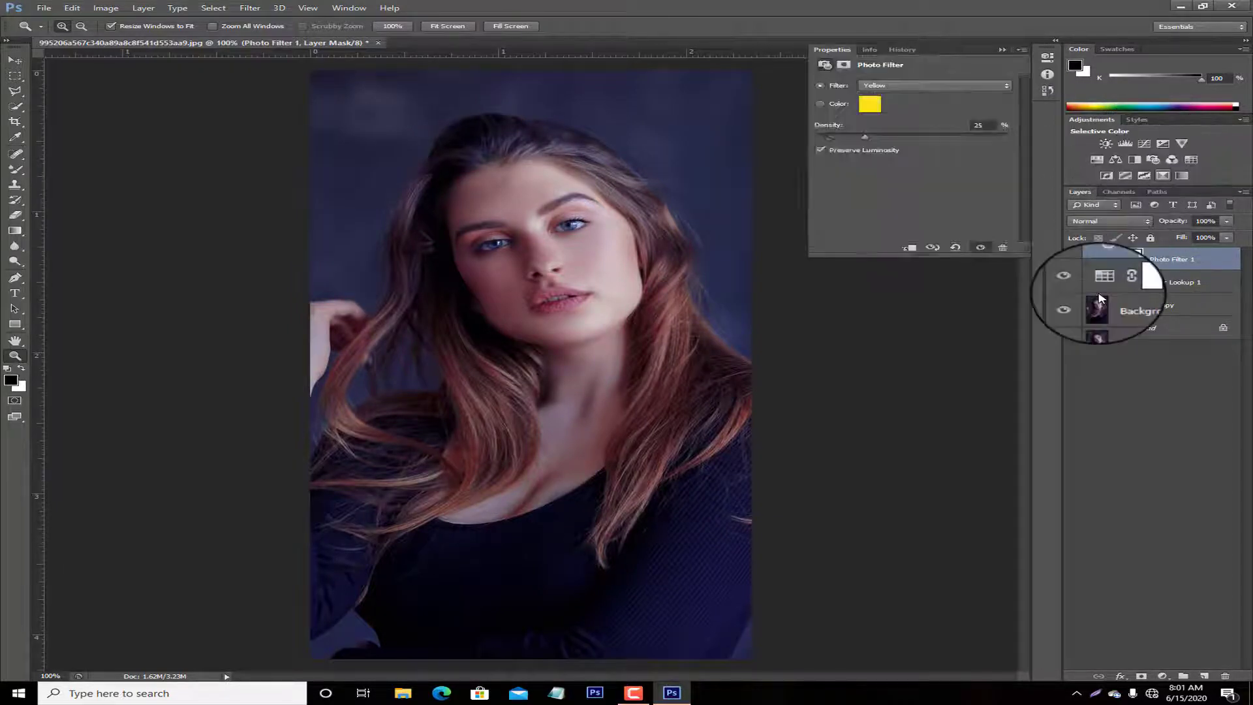
mouse_move(912, 135)
left_mouse_down()
mouse_move(895, 136)
mouse_move(909, 143)
left_mouse_up()
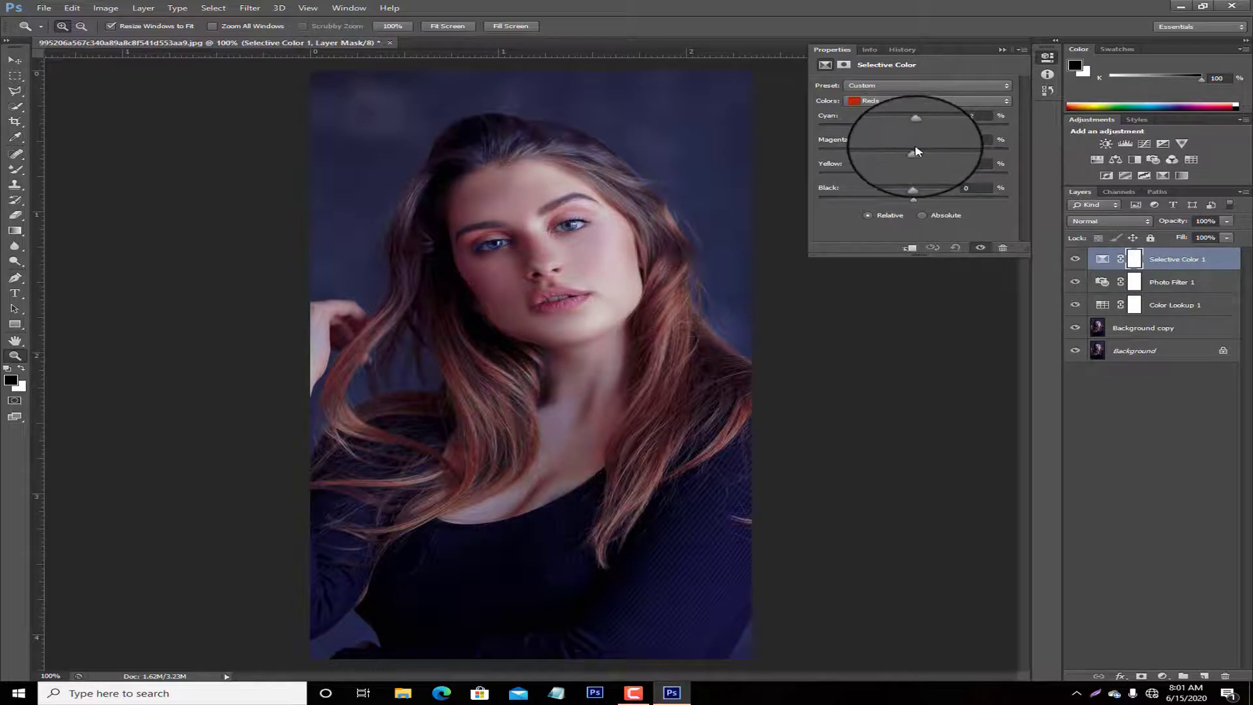
left_click_drag(972, 182, 937, 185)
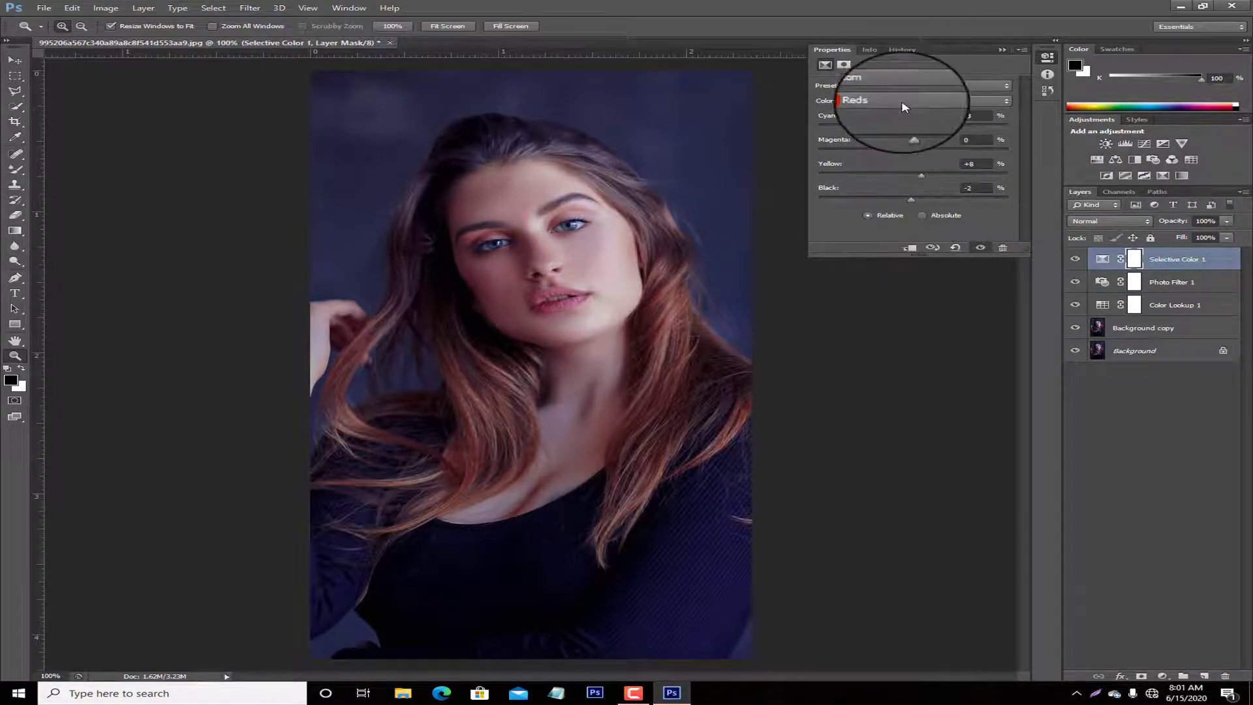
Set the Selective Color layer's Yellows to Cyan -10, Magenta +10, Yellow +14 and Black -20
left_click(904, 106)
left_click(881, 114)
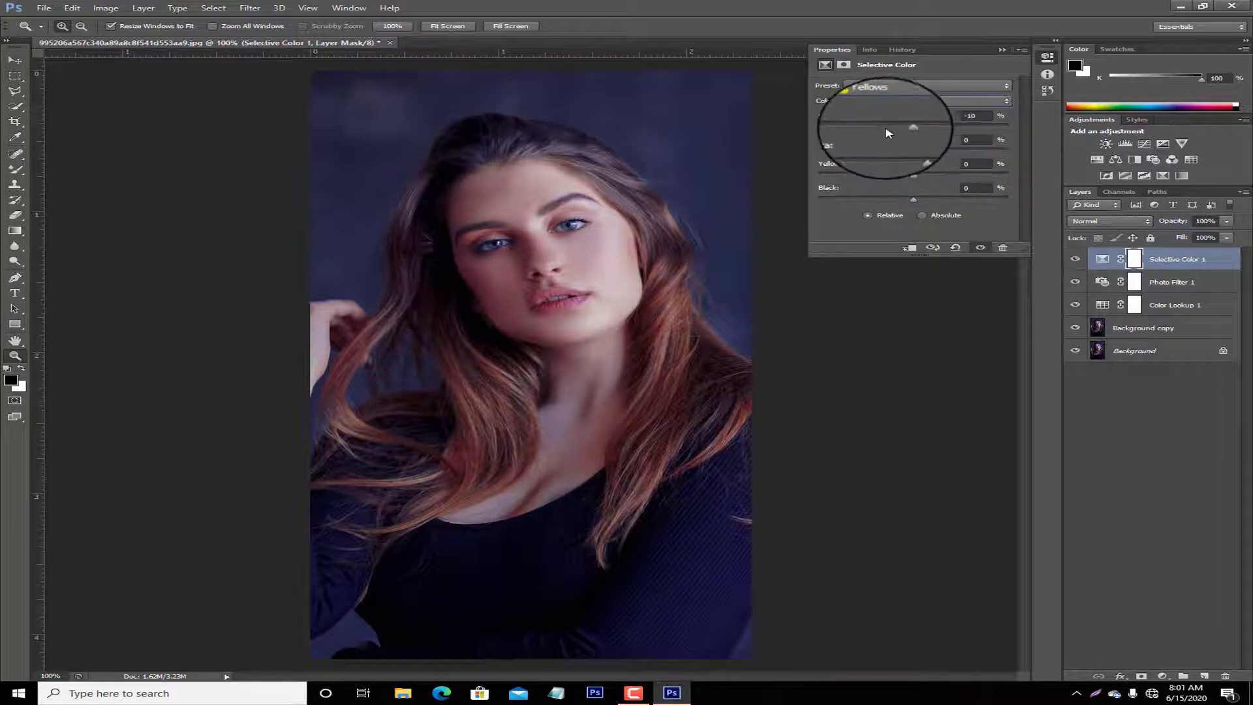
left_click(888, 132)
mouse_move(916, 152)
left_mouse_down()
mouse_move(972, 153)
mouse_move(928, 160)
left_mouse_up()
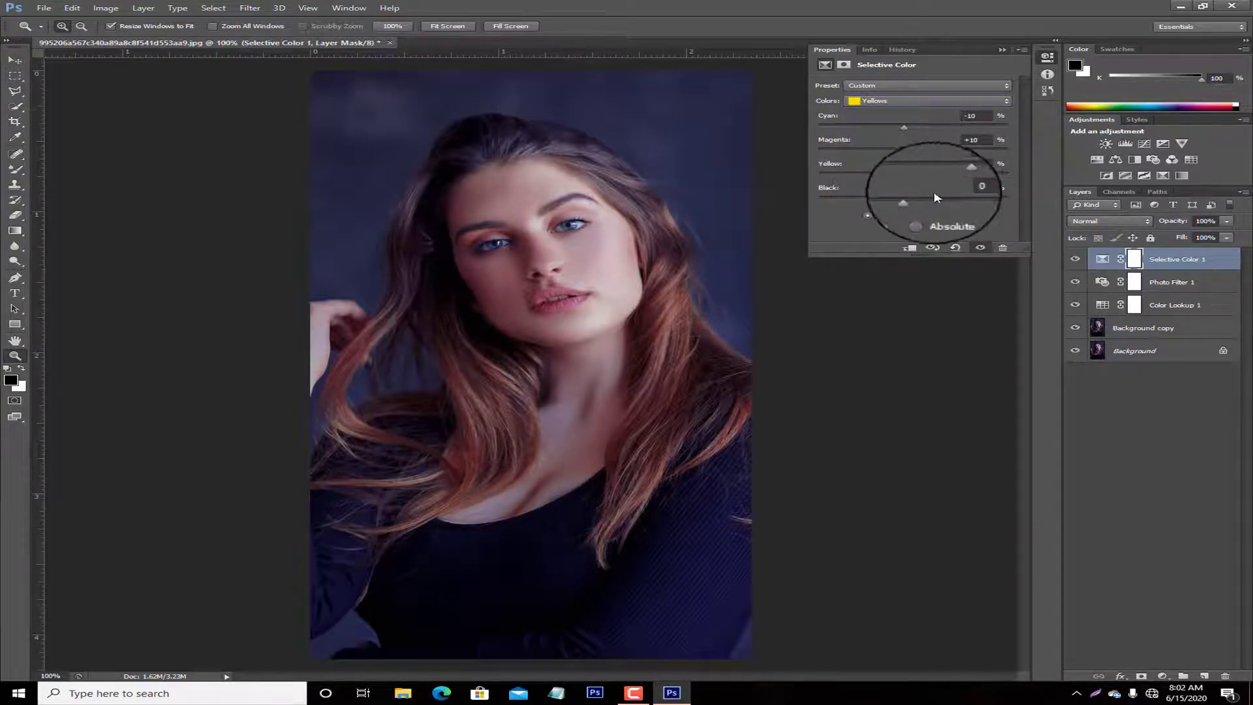
left_click_drag(912, 199, 894, 200)
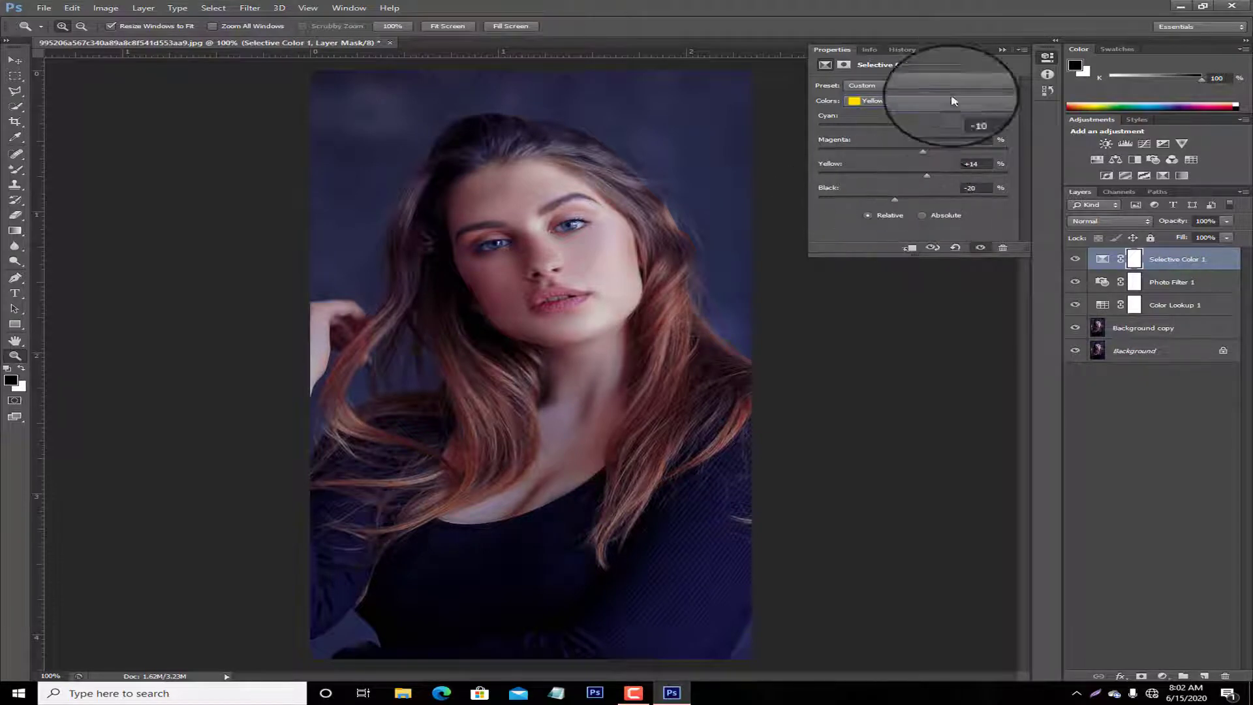
left_click(1003, 50)
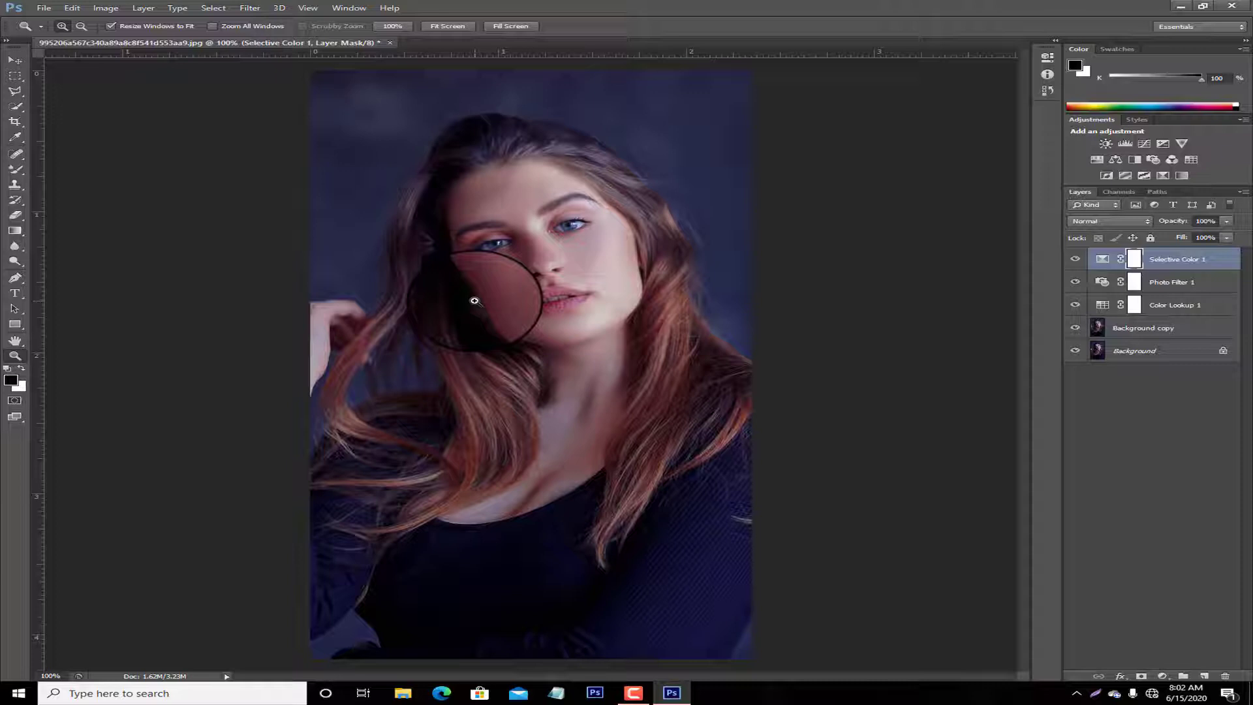
Add a second Selective Color adjustment layer and set its Whites to Cyan +10, Magenta -19 and Yellow +28
left_click(1163, 176)
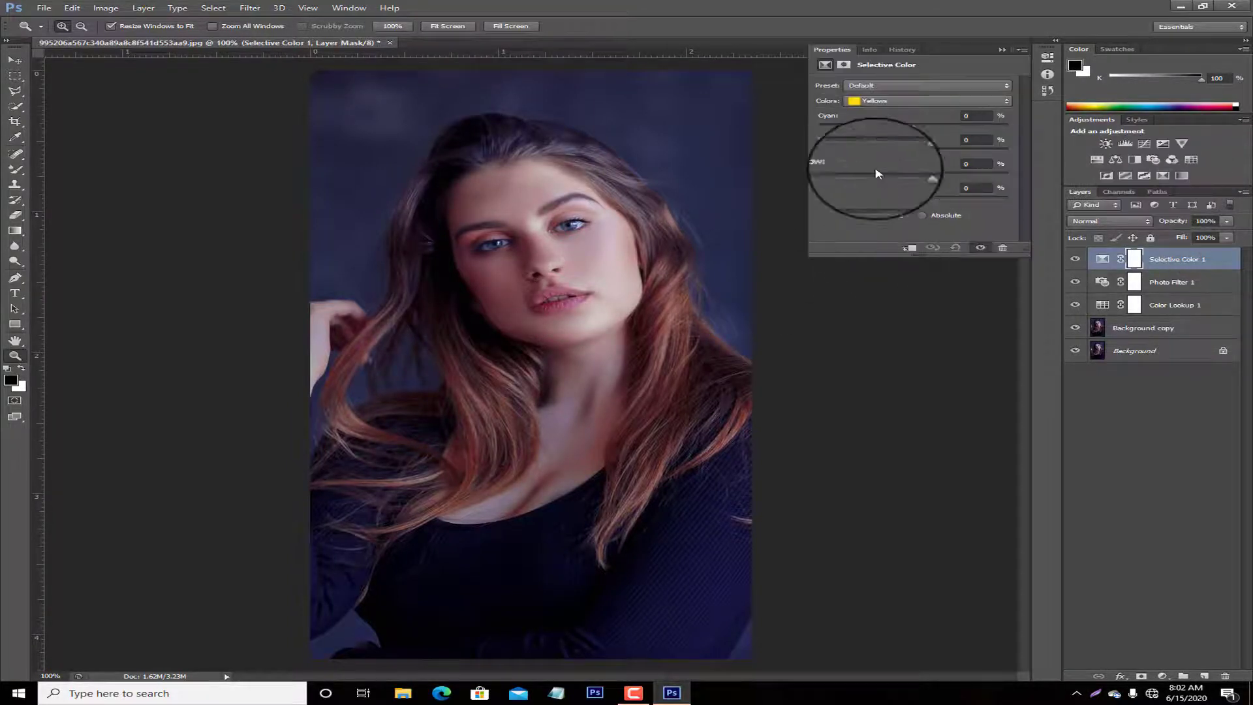
left_click(901, 100)
left_click(914, 160)
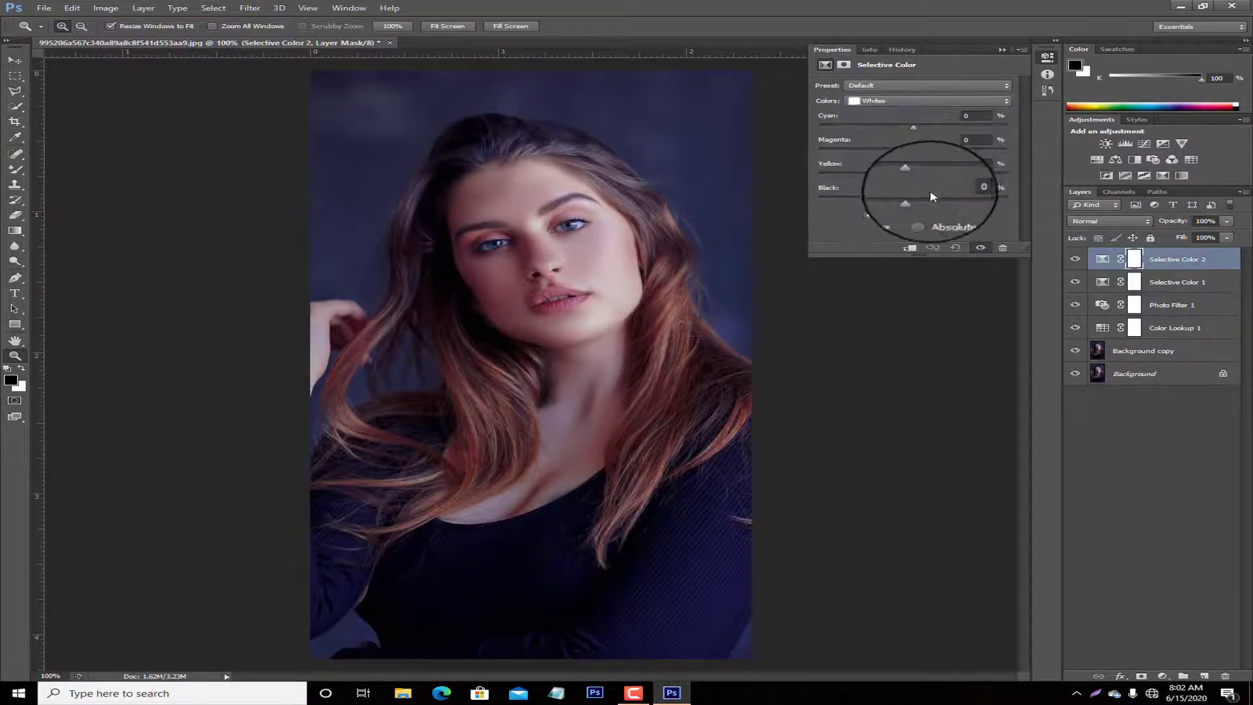
left_click_drag(913, 150, 943, 189)
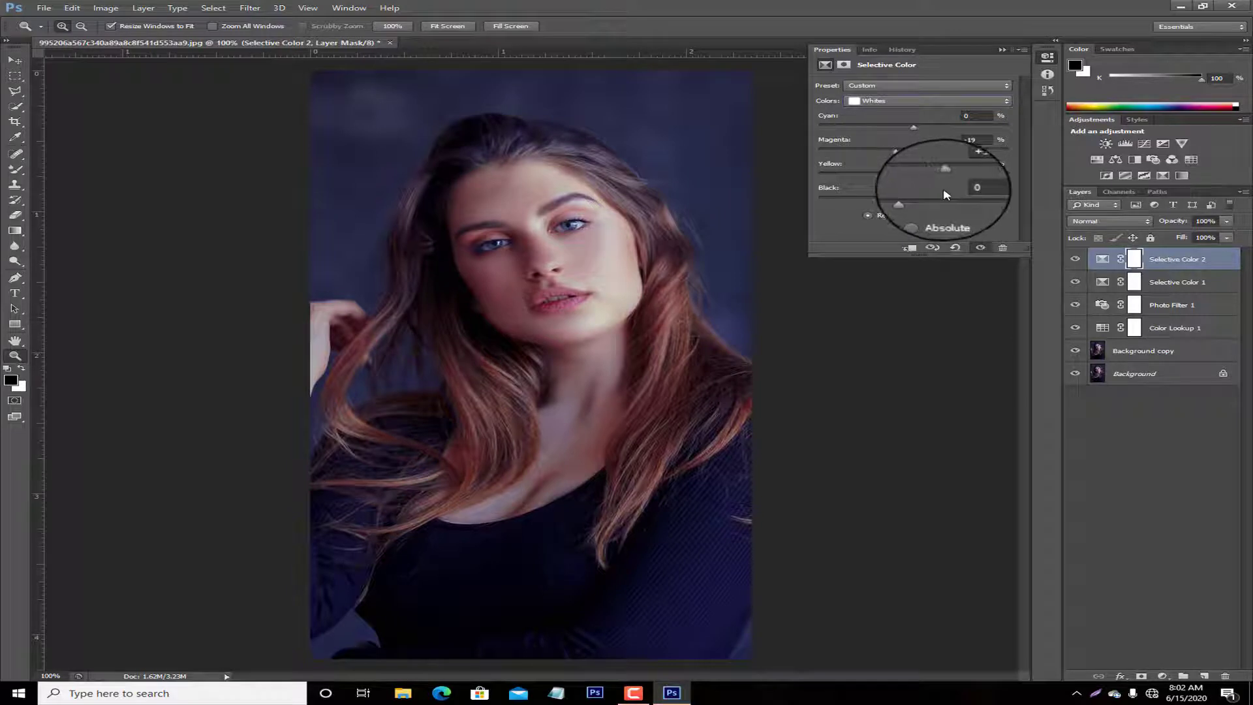
left_click_drag(913, 128, 959, 147)
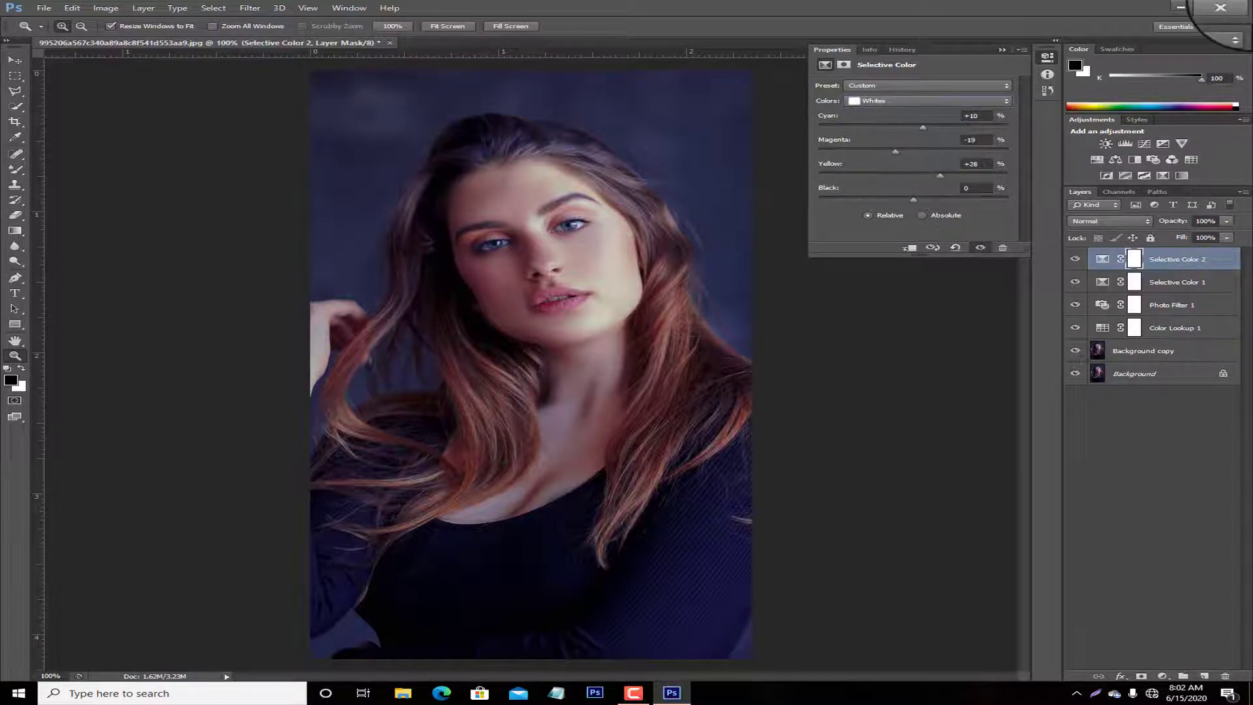
left_click(1002, 50)
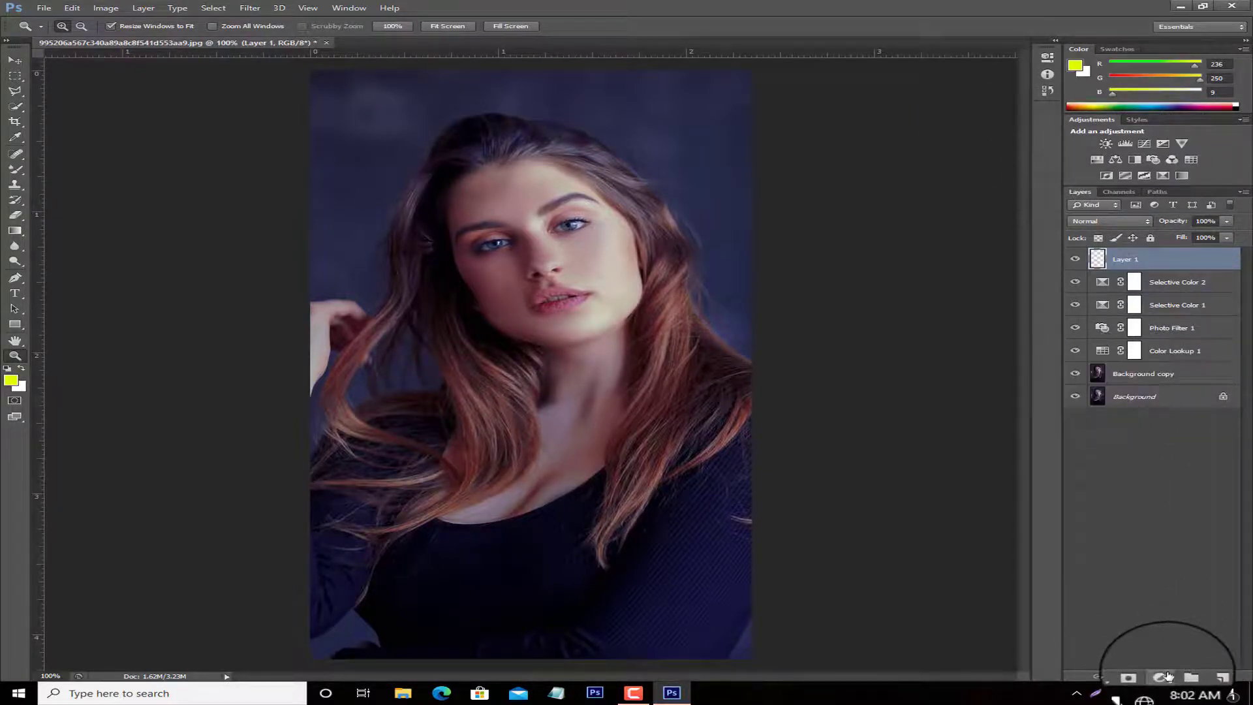
Add a Solid Color fill layer in bright yellow #ecfa09 above the adjustment layers
left_click(1162, 676)
left_click(1128, 414)
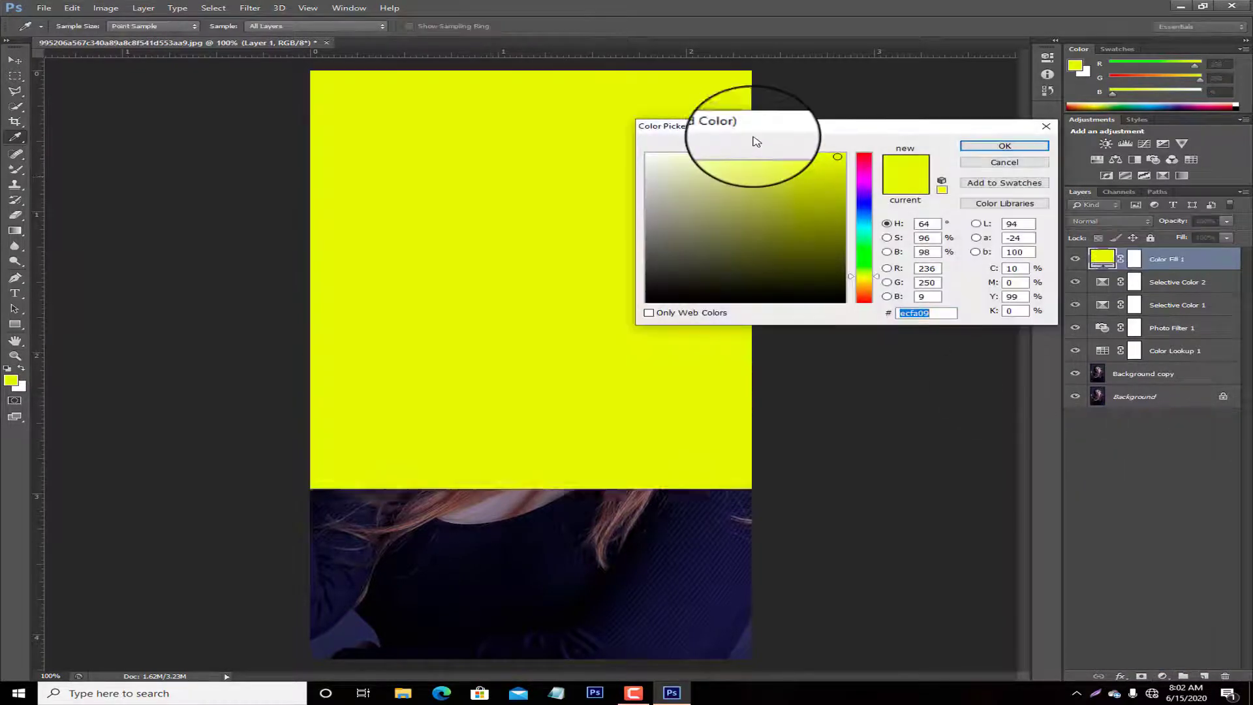
left_click(996, 148)
Try darkening blend modes such as Linear Burn on the color fill layer, choose Soft Light and reduce its fill to 43%
left_click(1109, 221)
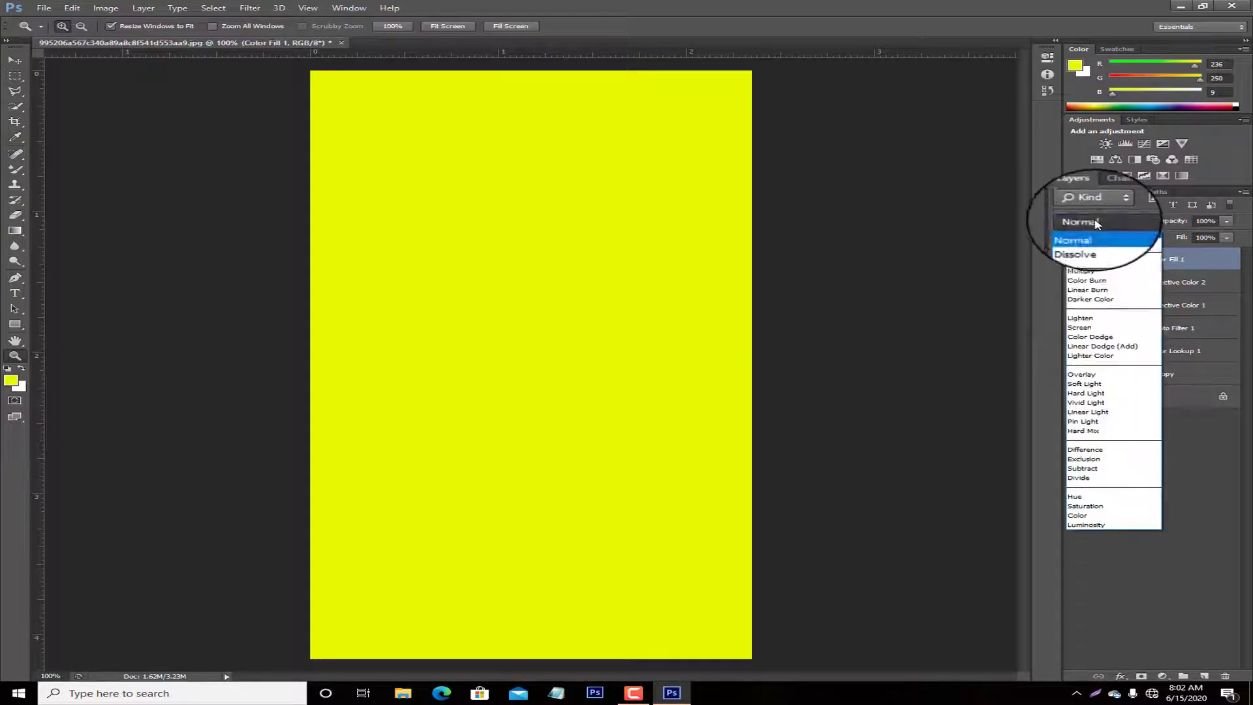
left_click(1097, 262)
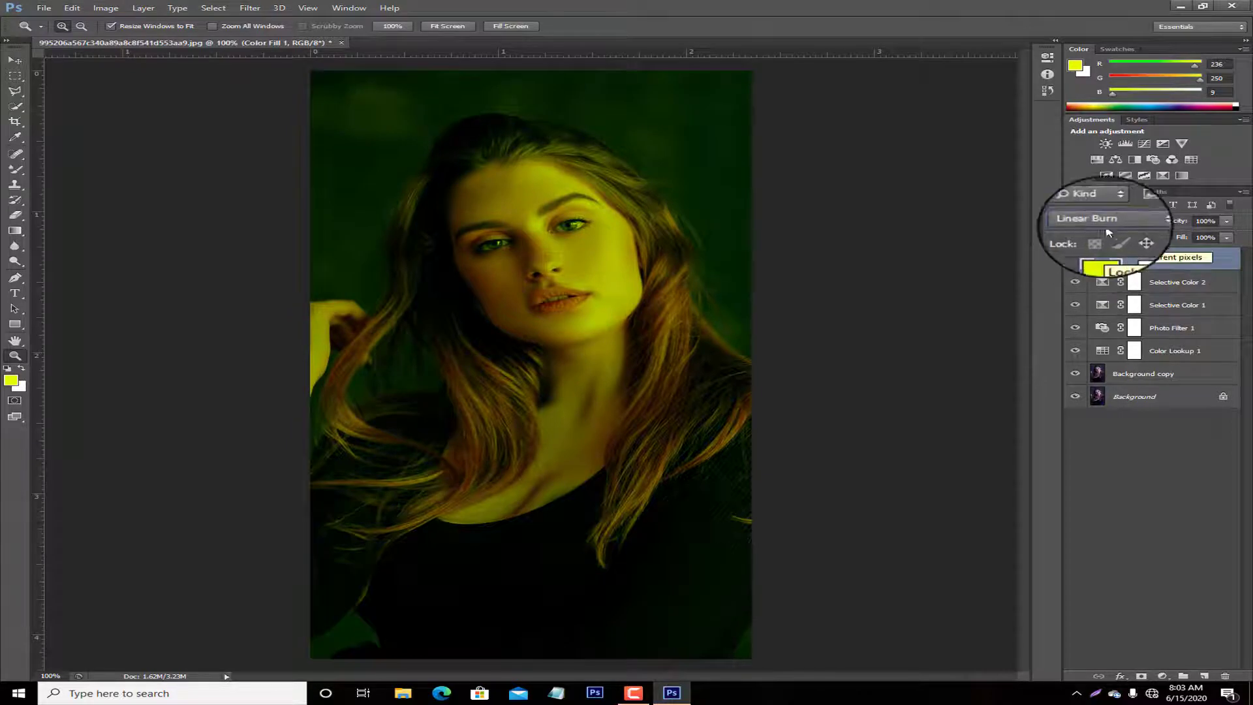
left_click(1110, 221)
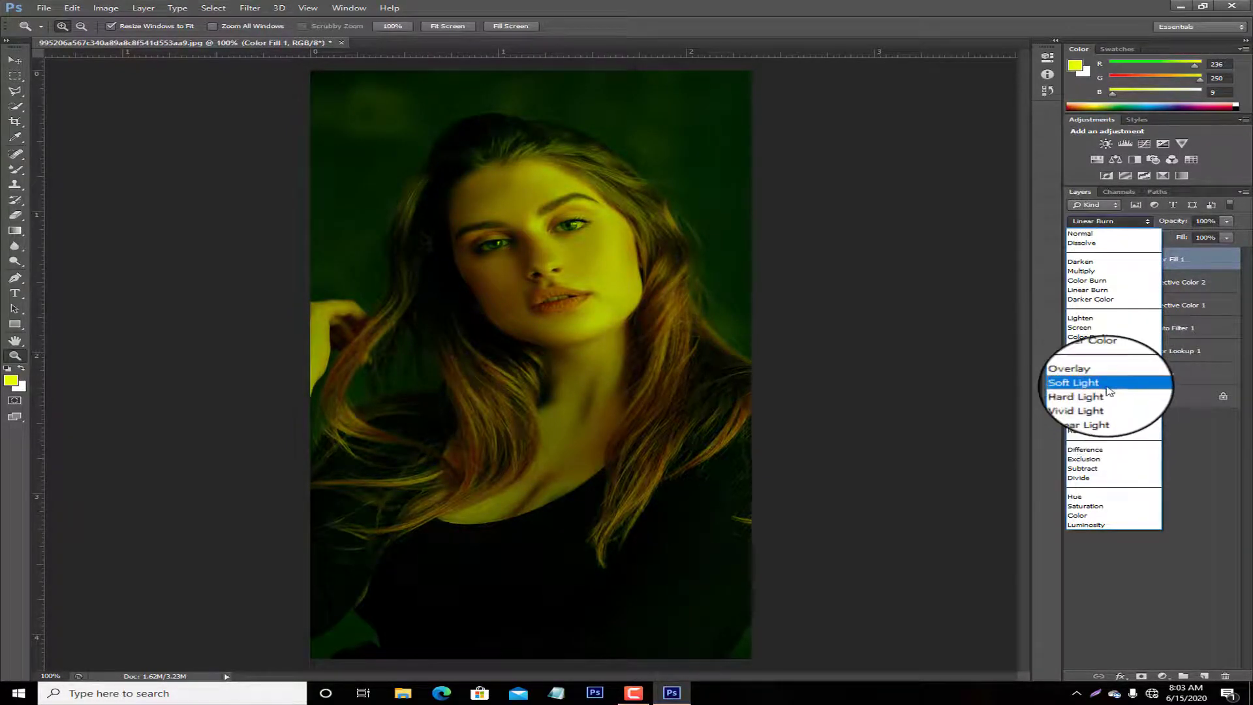
left_click(1108, 385)
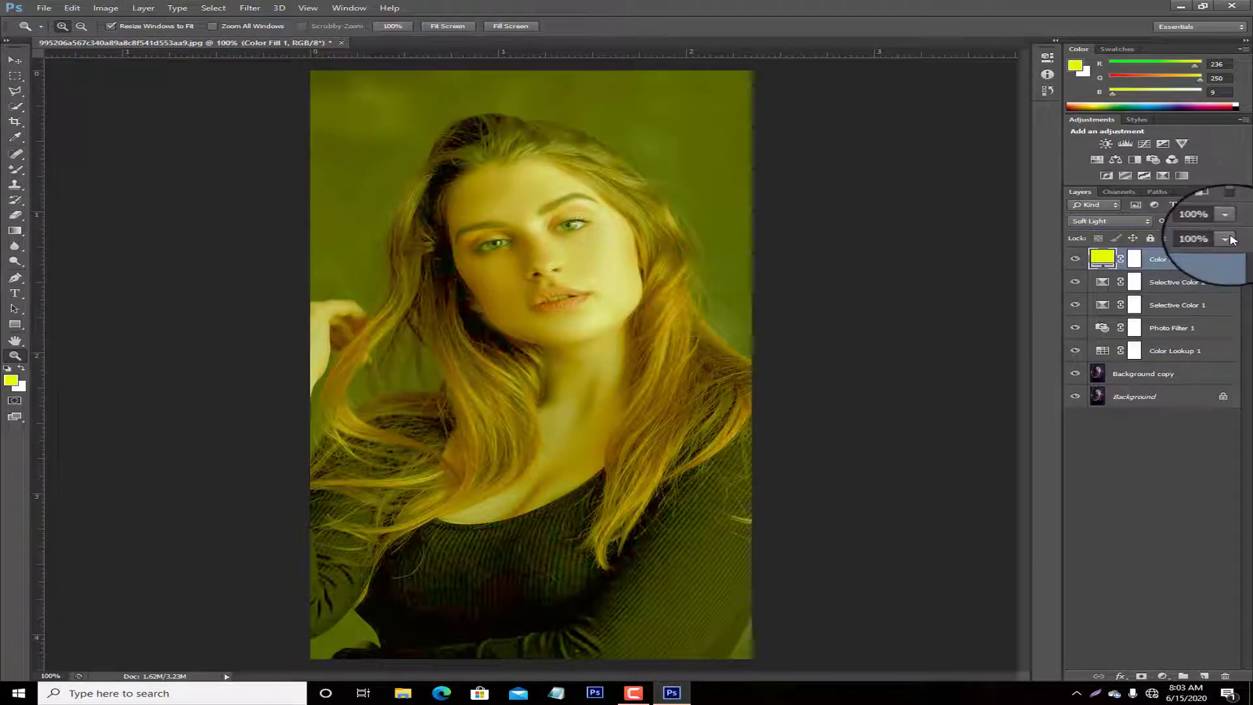
left_click_drag(1231, 239, 1184, 255)
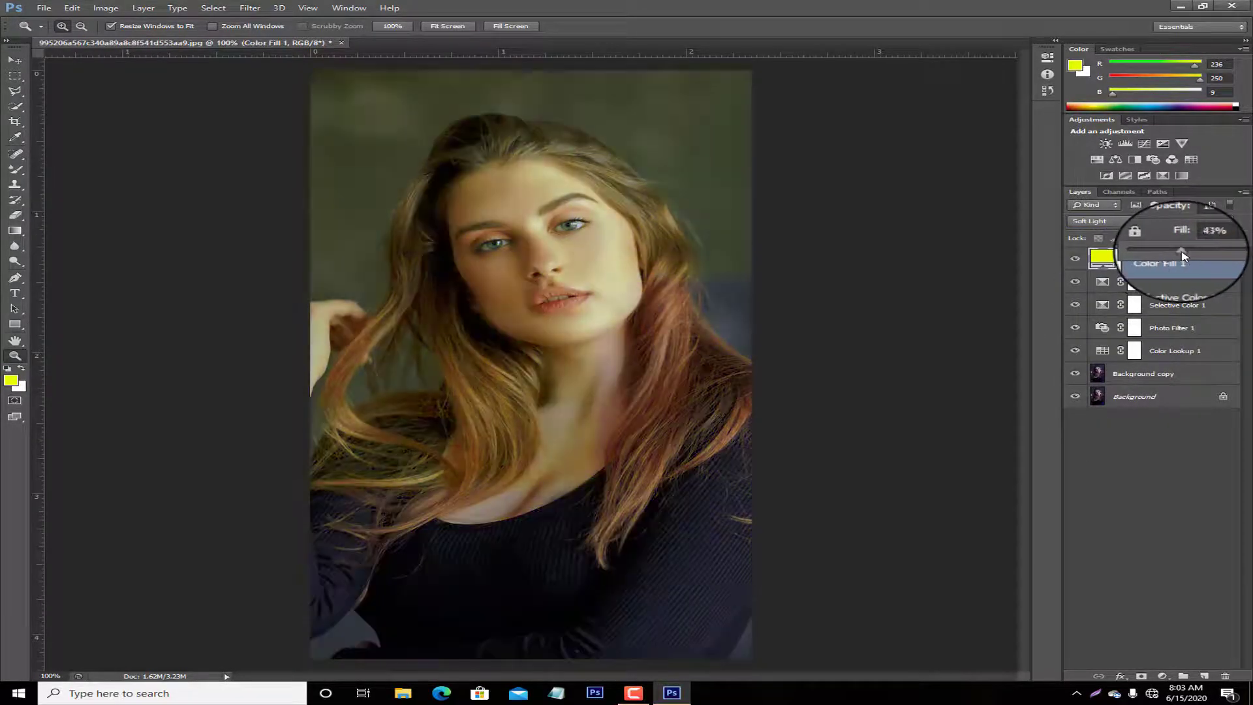
Recolor the fill layer, trying blue and magenta shades before choosing cyan #35c2db
double_click(1102, 258)
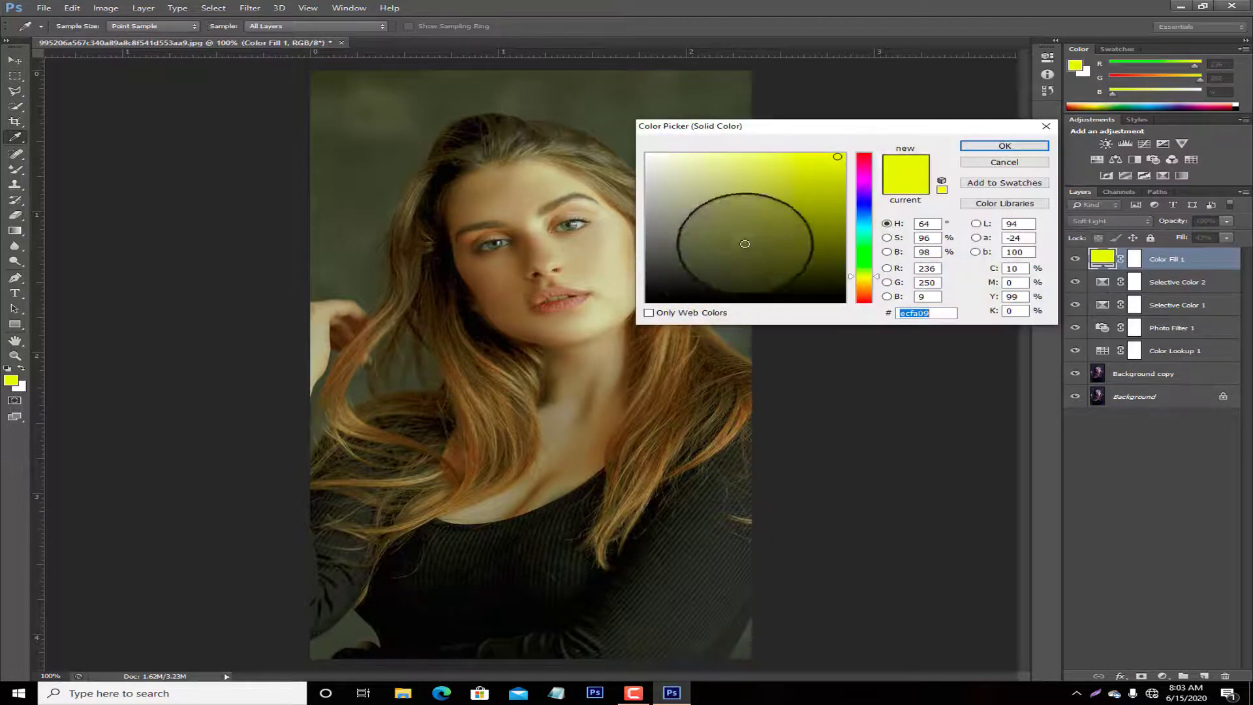
left_click(864, 203)
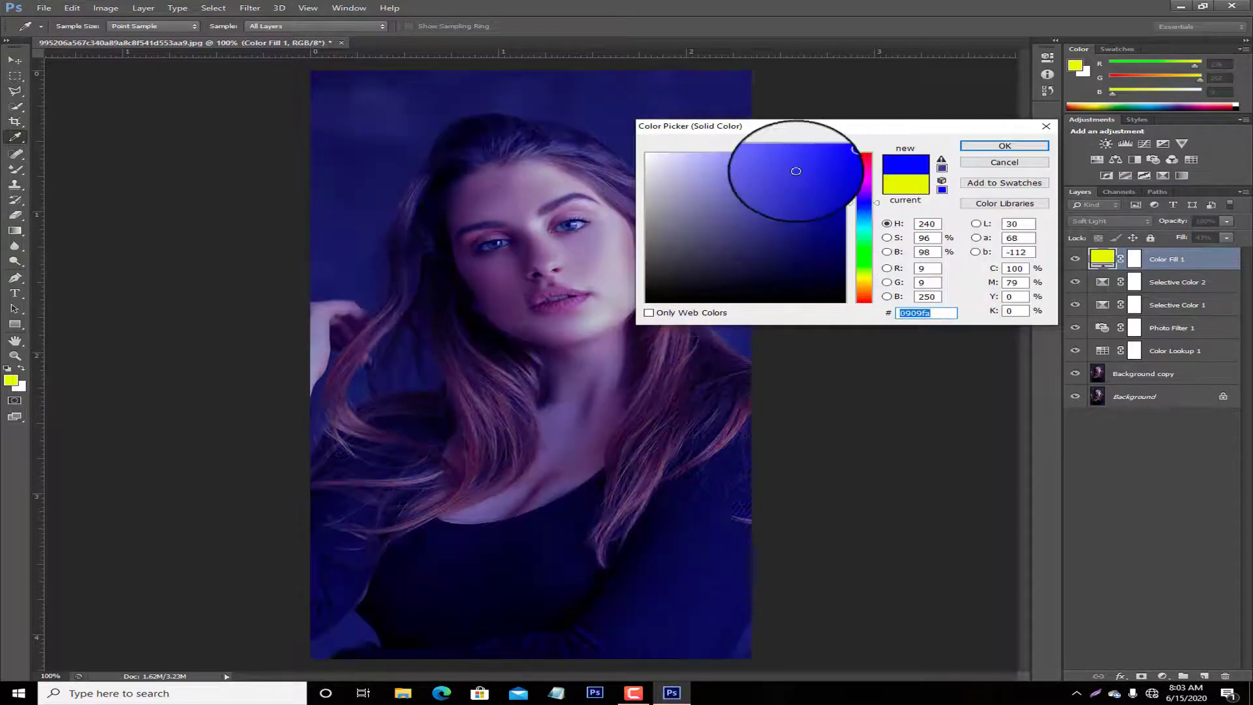
left_click_drag(796, 171, 604, 181)
left_click(607, 182)
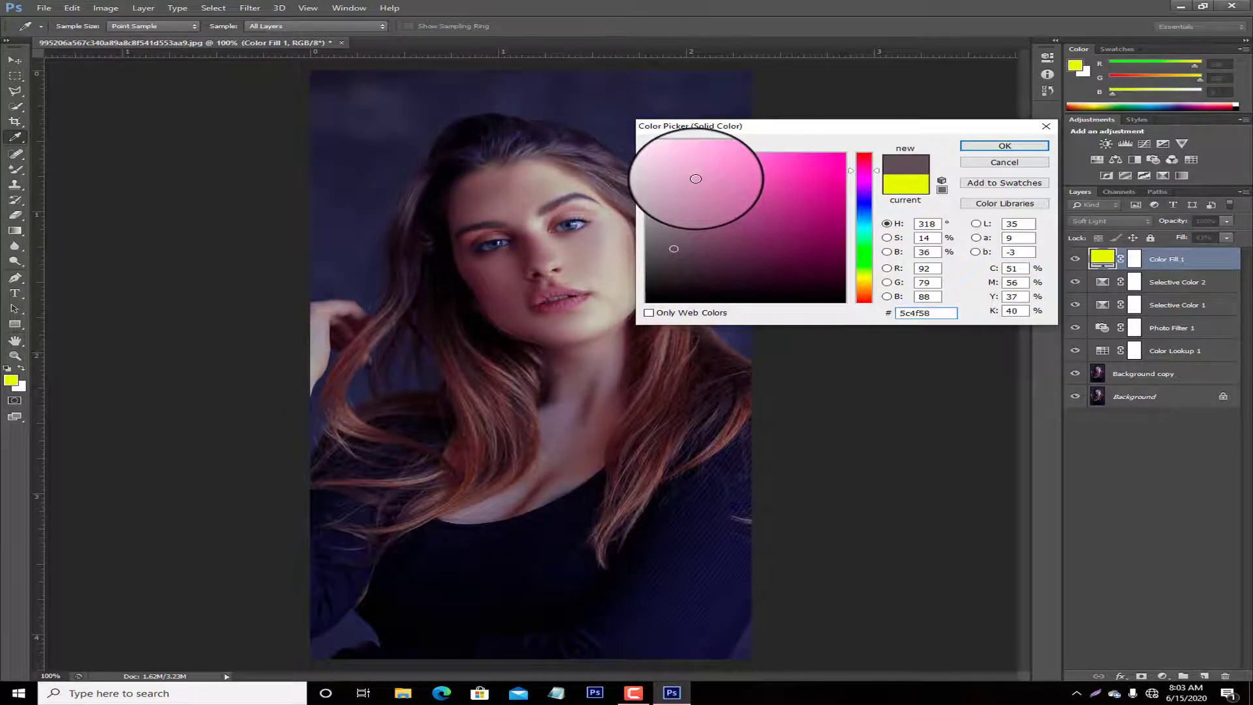
left_click_drag(696, 179, 666, 249)
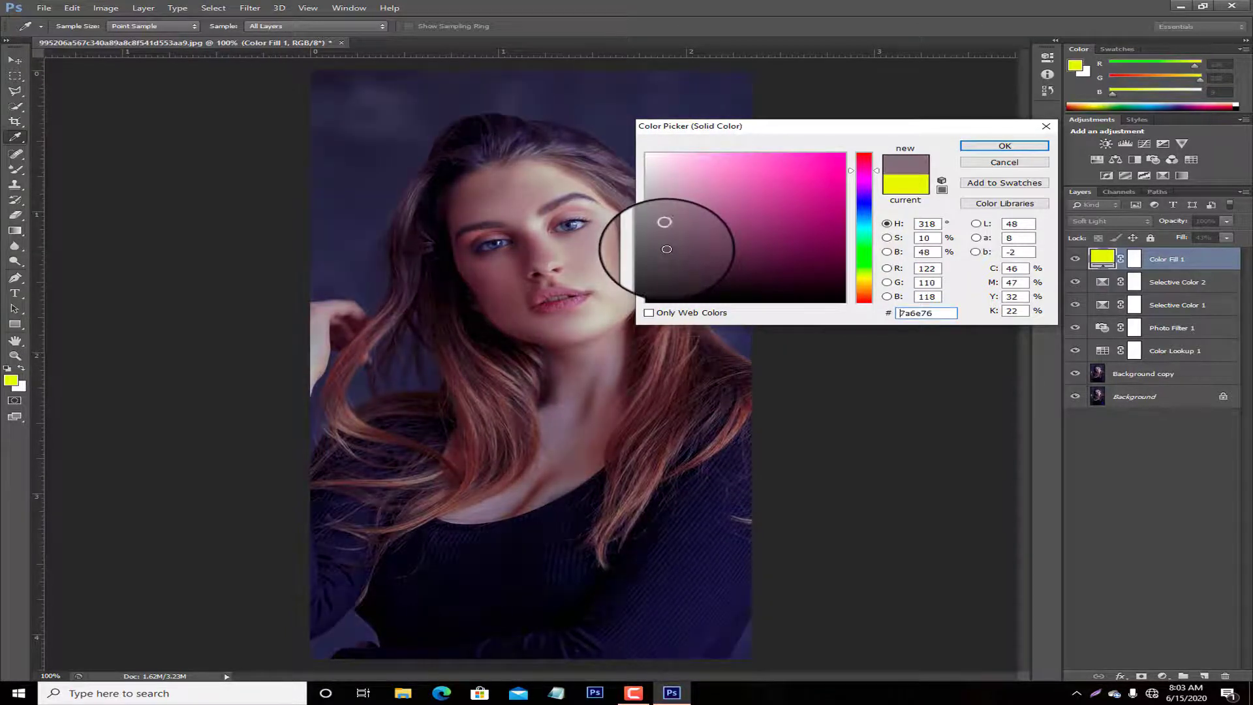
left_click(803, 217)
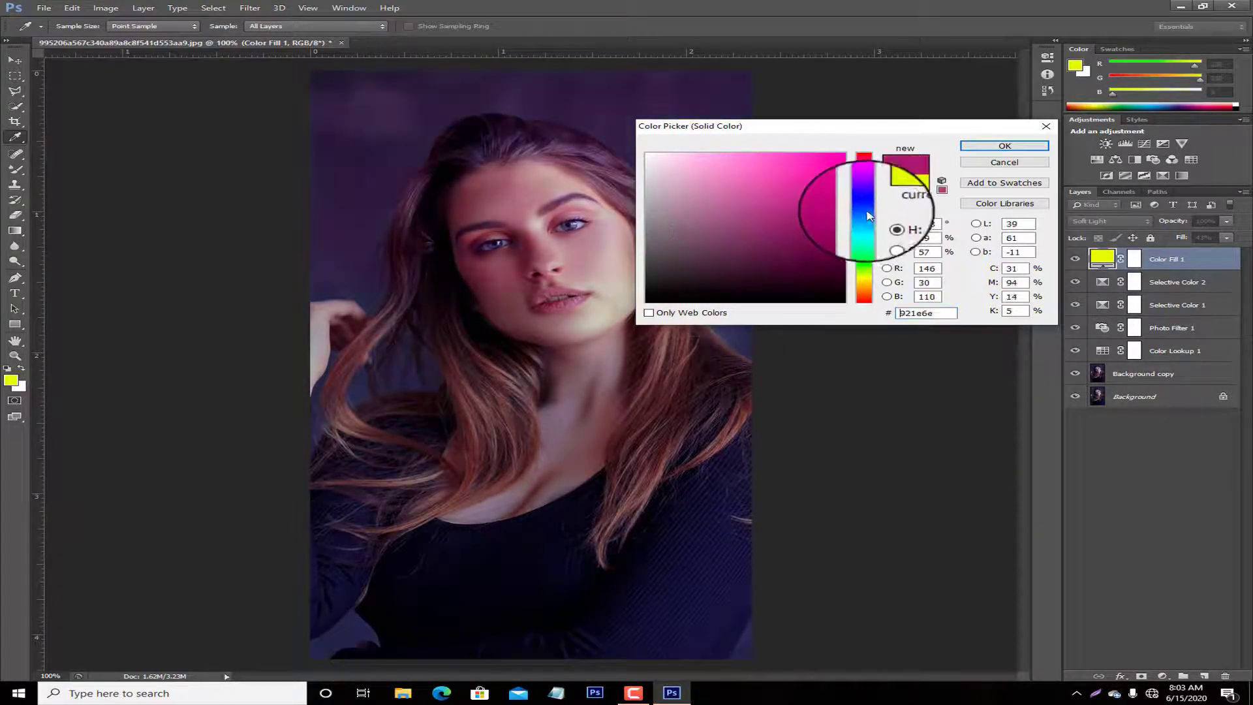
left_click(864, 224)
left_click(763, 188)
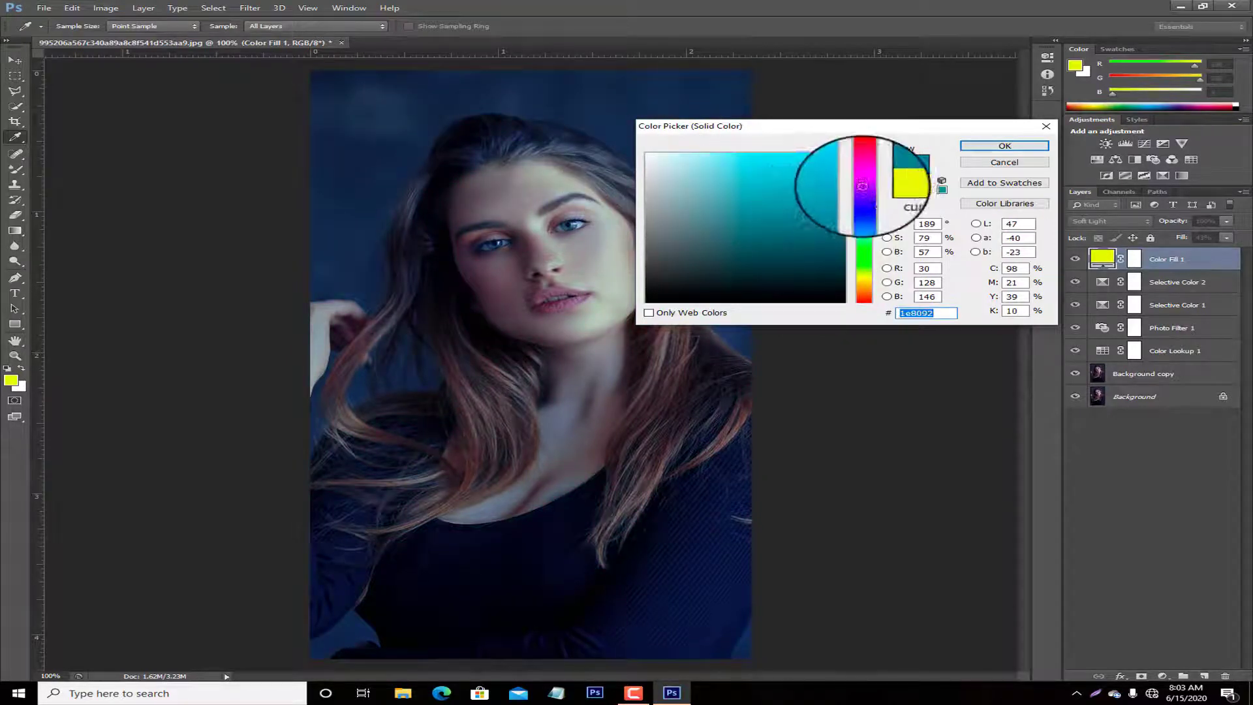
left_click(786, 177)
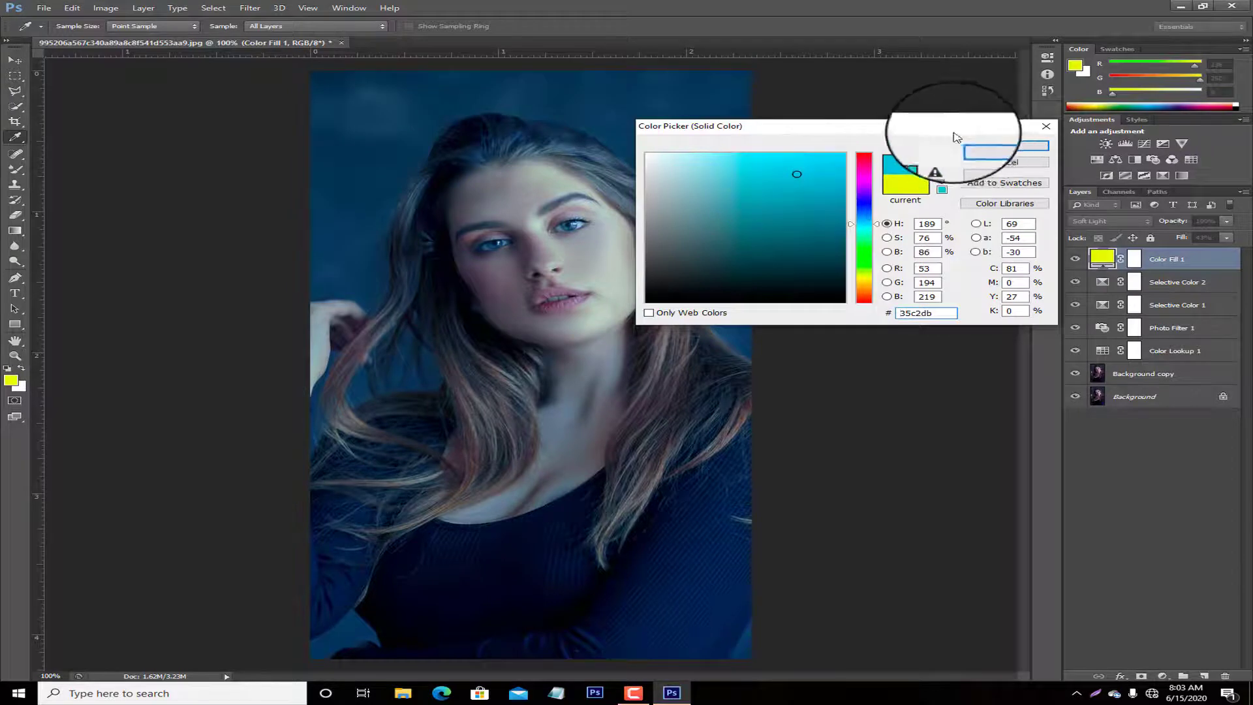
left_click(1005, 145)
key("z")
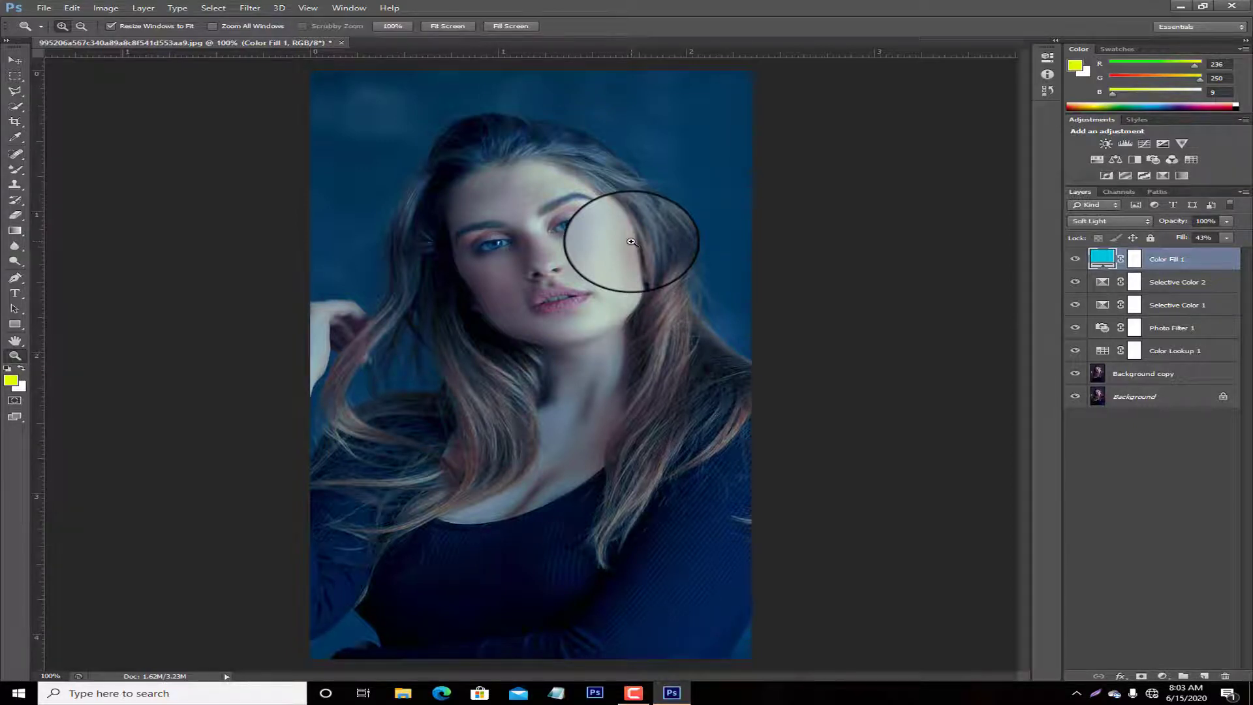
Soften the fill layer's color to a less saturated cyan, about #7cbac5
key("i")
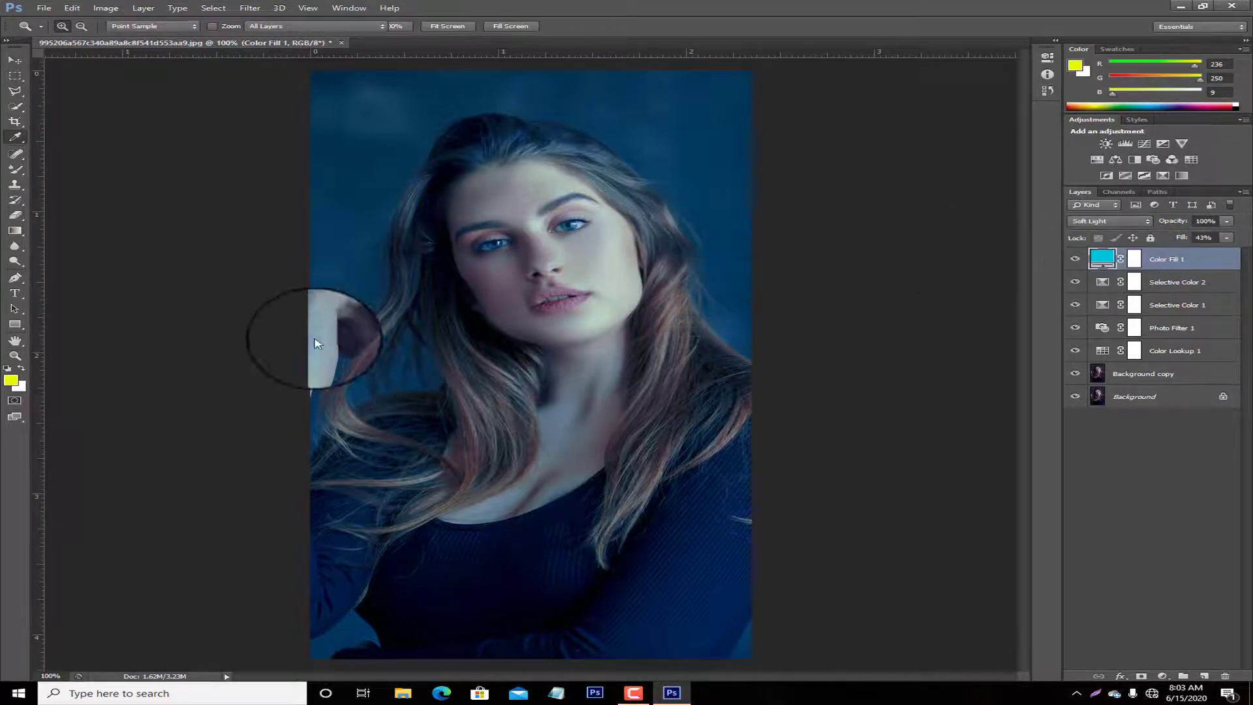
left_click(731, 187)
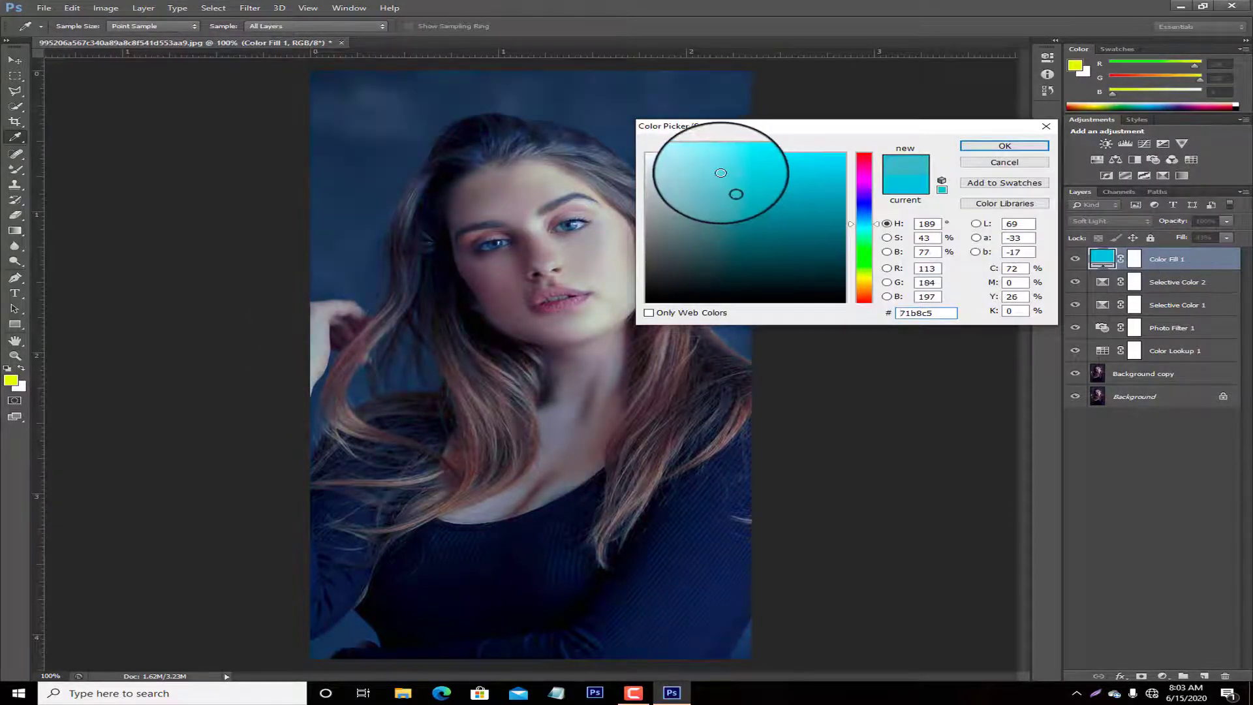
left_click(719, 173)
left_click(720, 187)
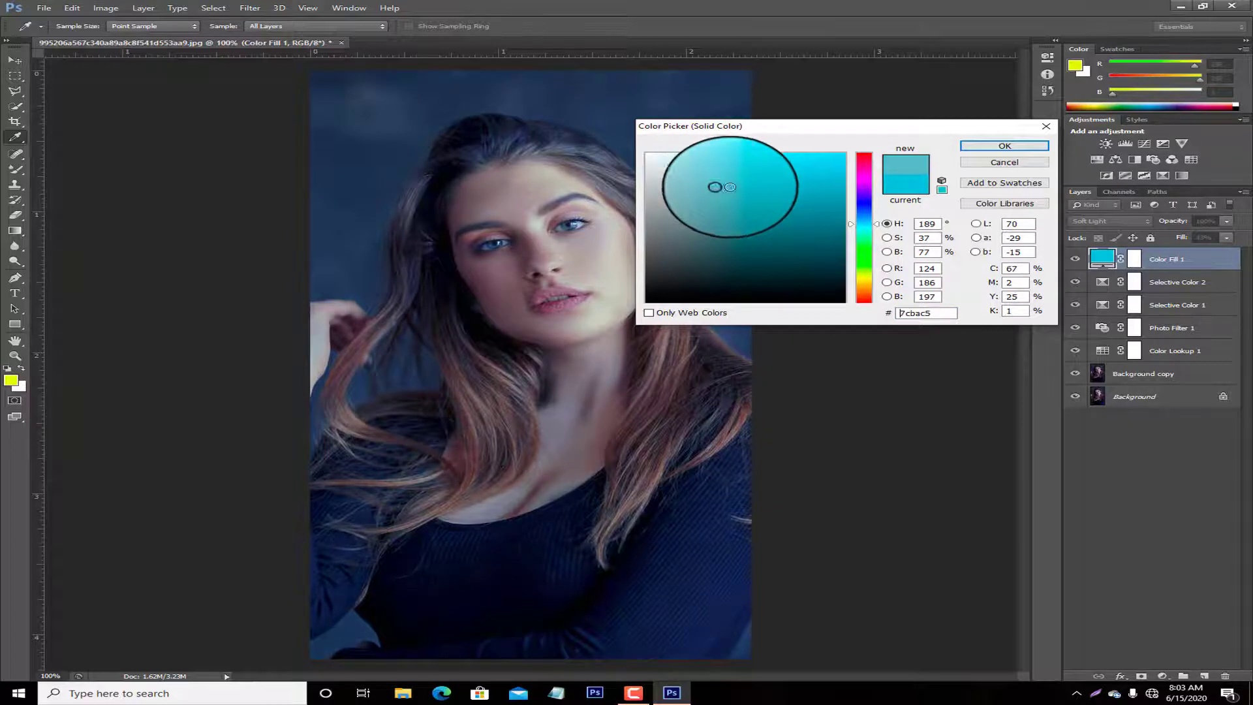
left_click(1004, 146)
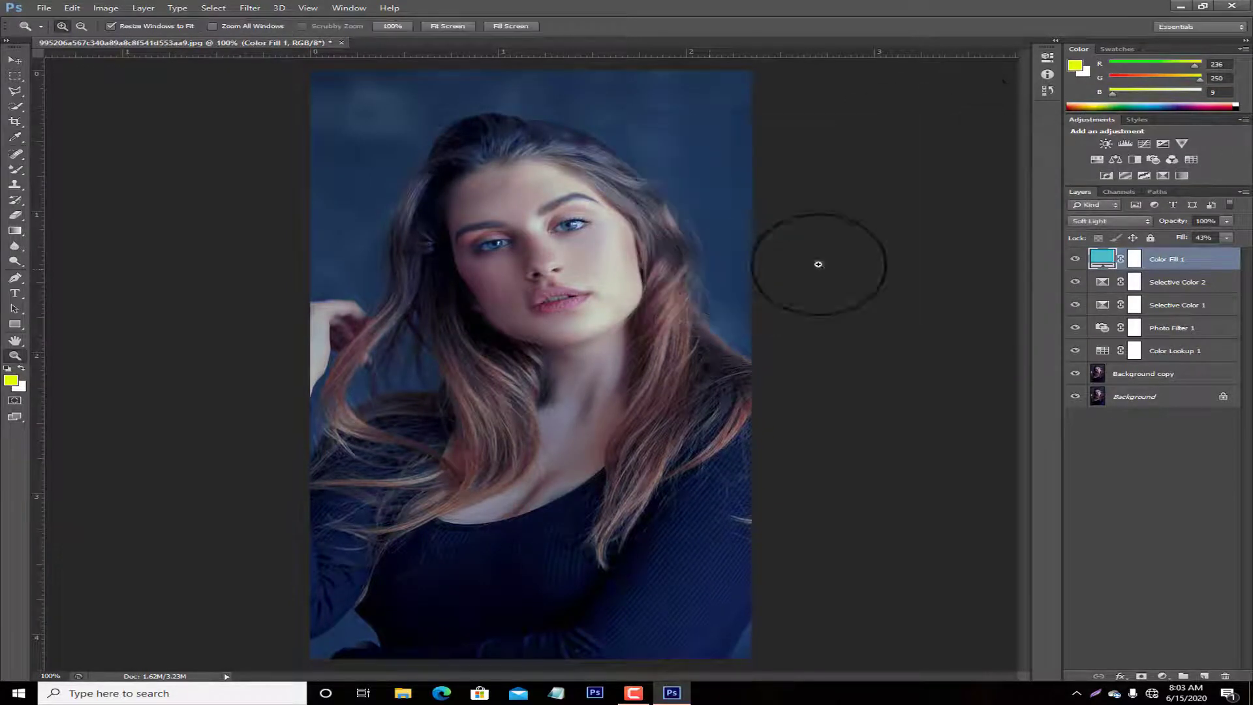
Compare the portrait with and without the cyan color fill layer and leave that layer hidden
left_click(1075, 260)
left_click(1075, 259)
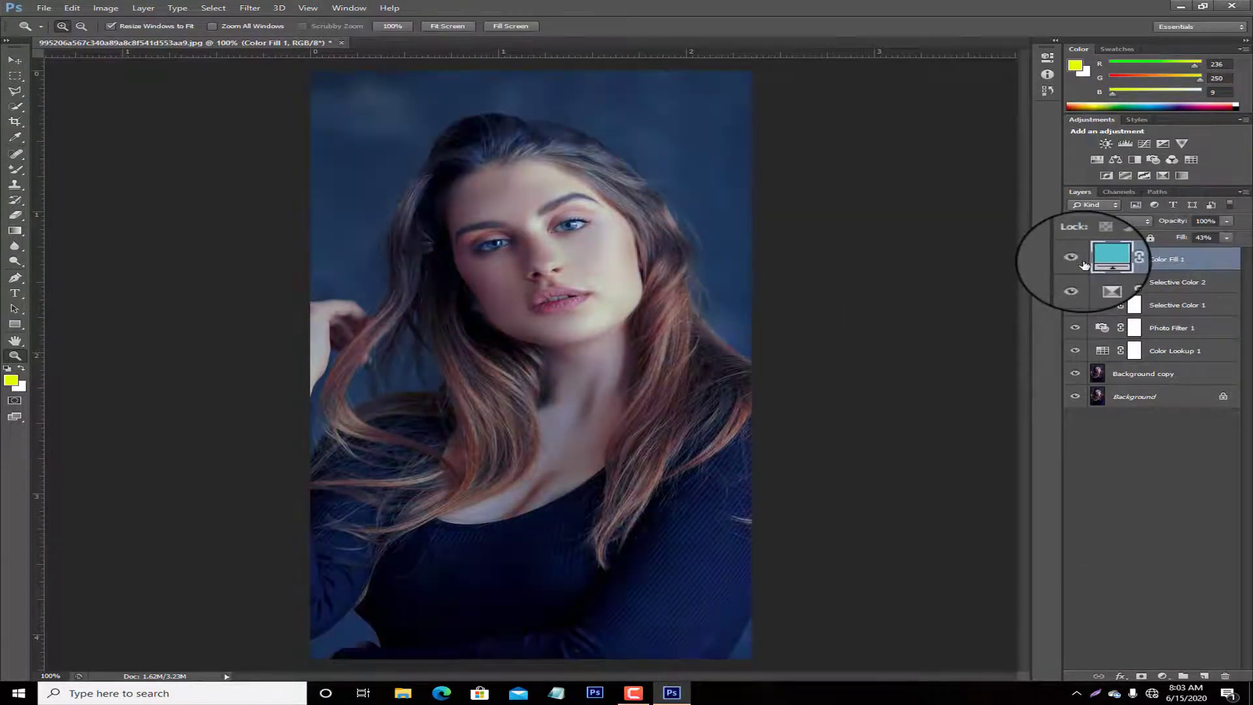
left_click(1082, 261)
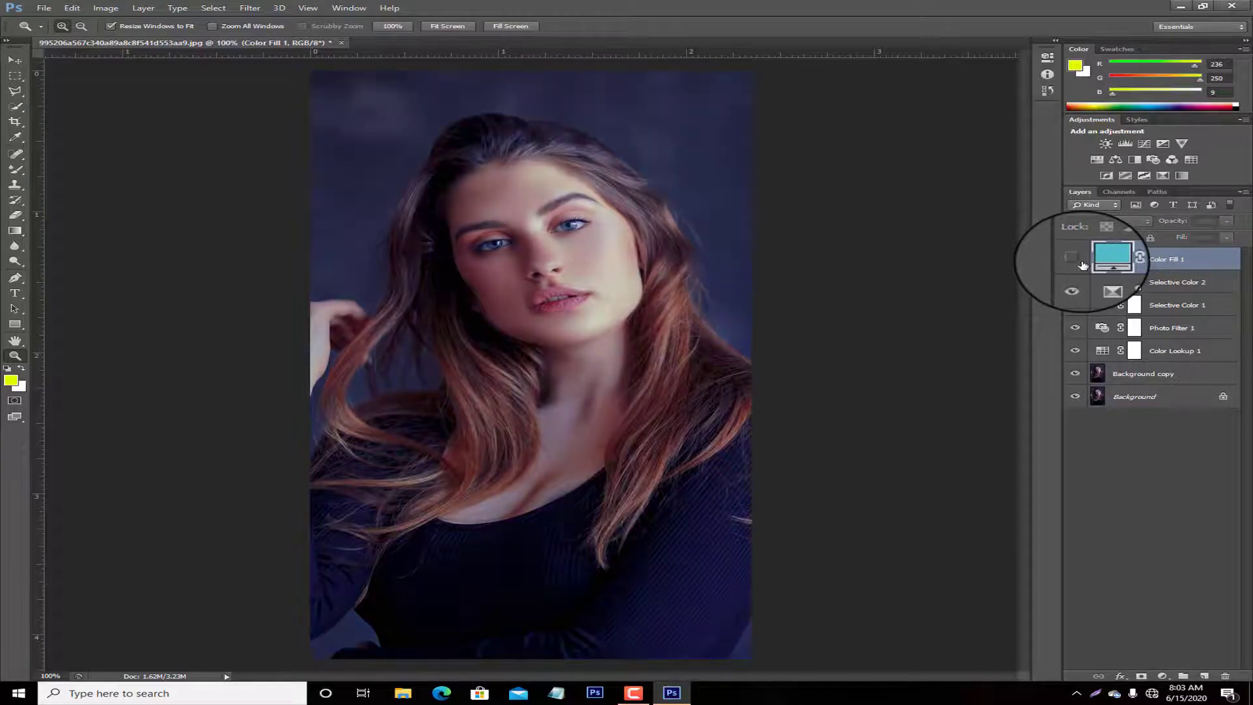
left_click(1082, 263)
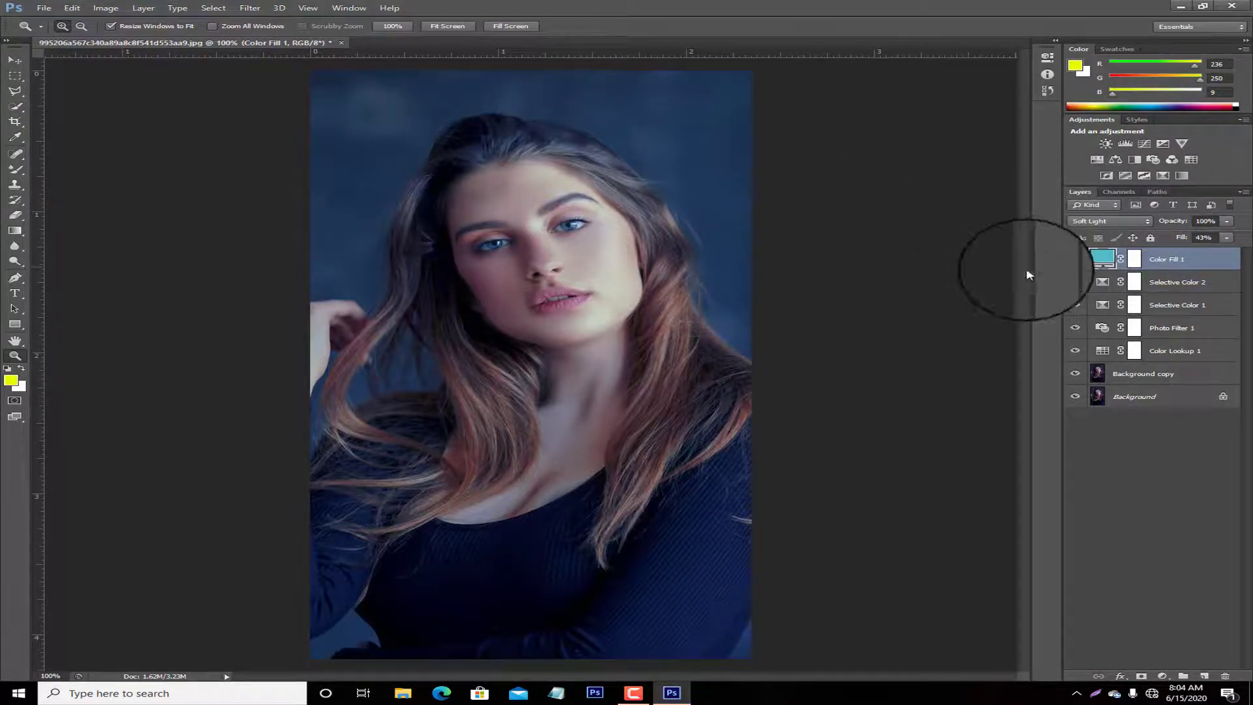
left_click(1074, 259)
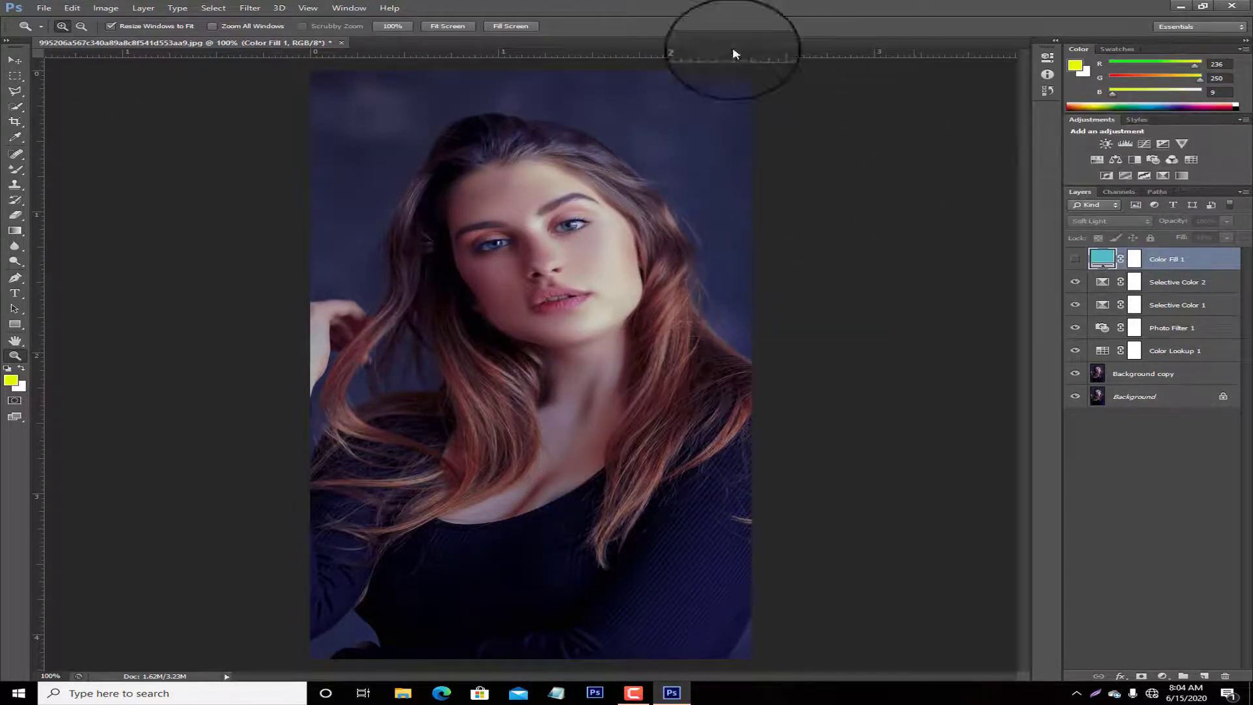
Save the portrait as a JPEG in New folder under its existing file name, accepting the JPEG options
left_click(15, 78)
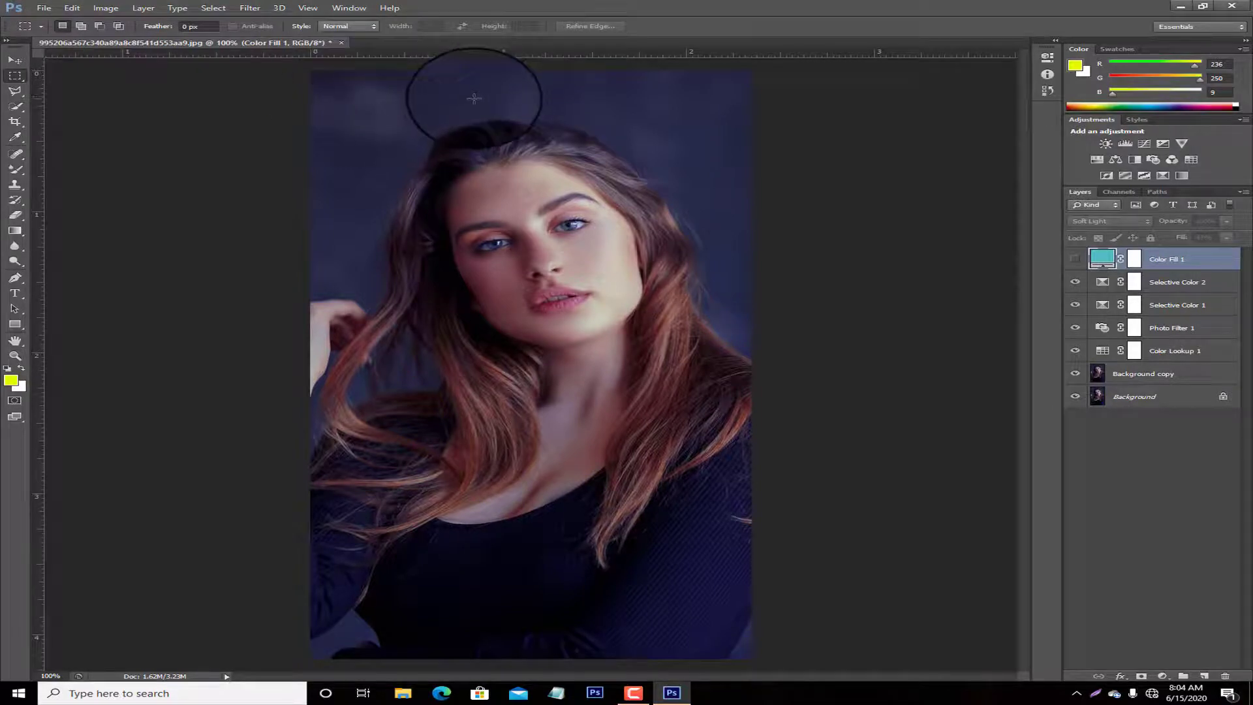
key("ctrl+shift+s")
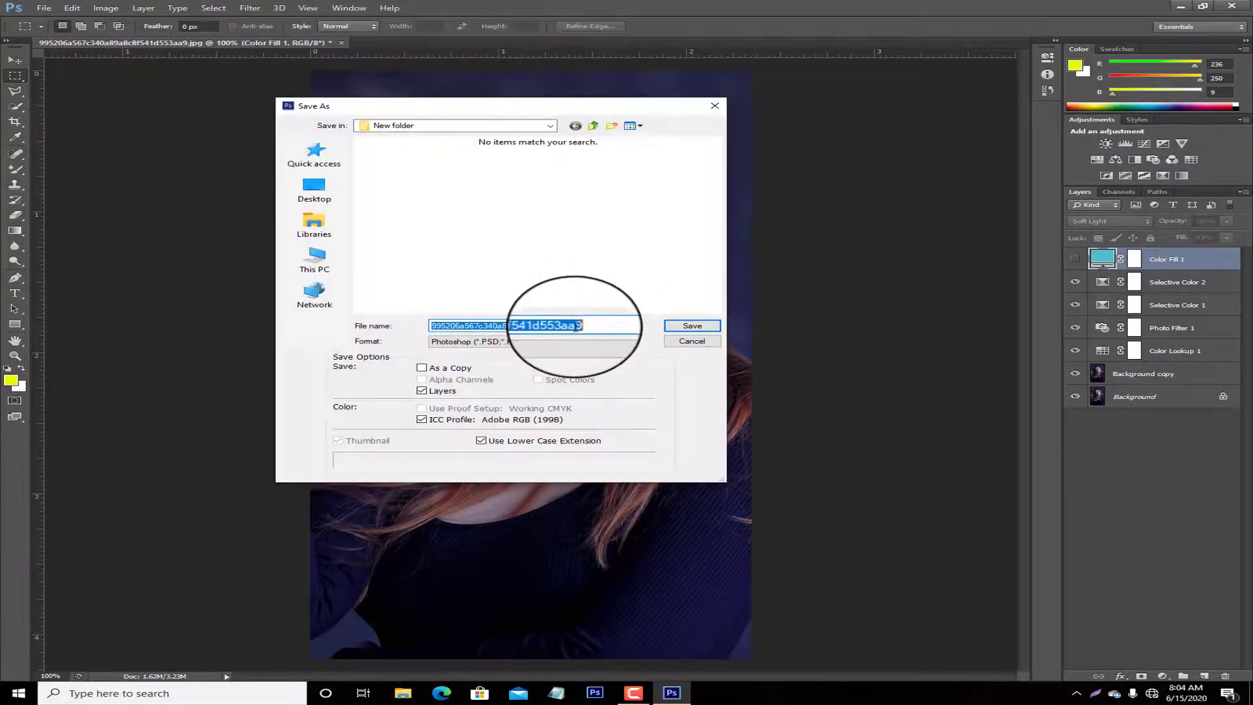
left_click(587, 349)
left_click(542, 429)
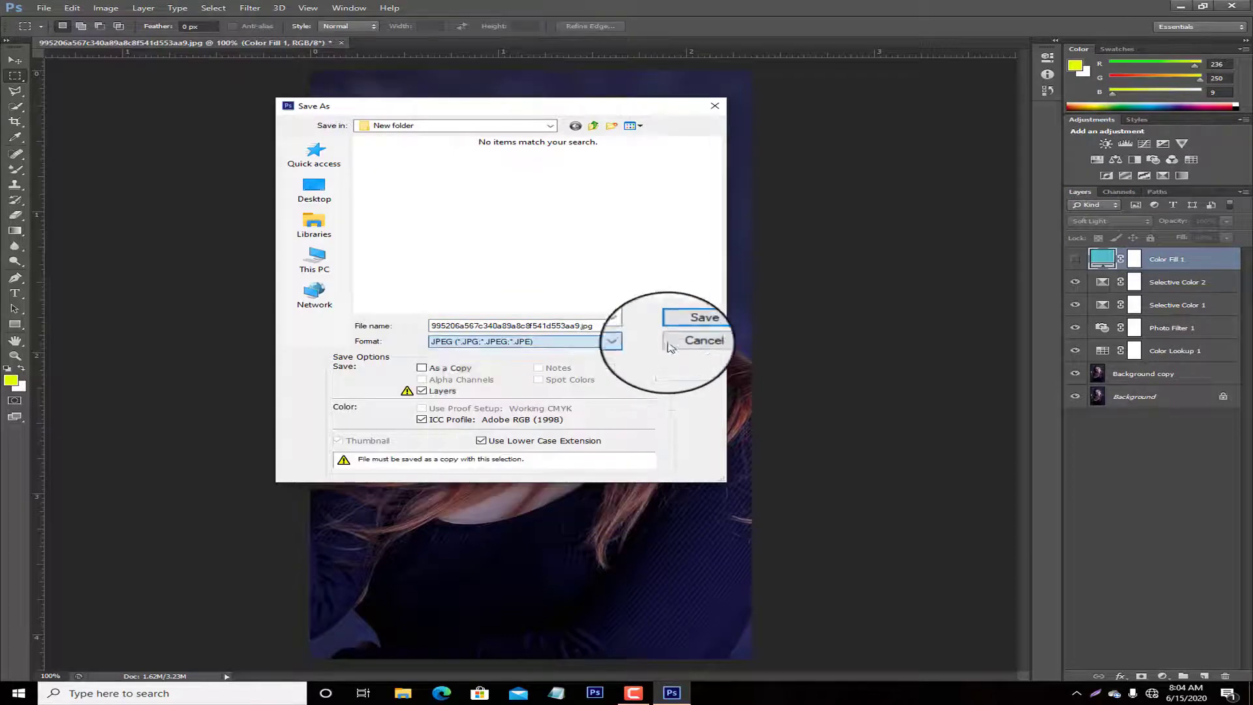
left_click(690, 325)
left_click(591, 259)
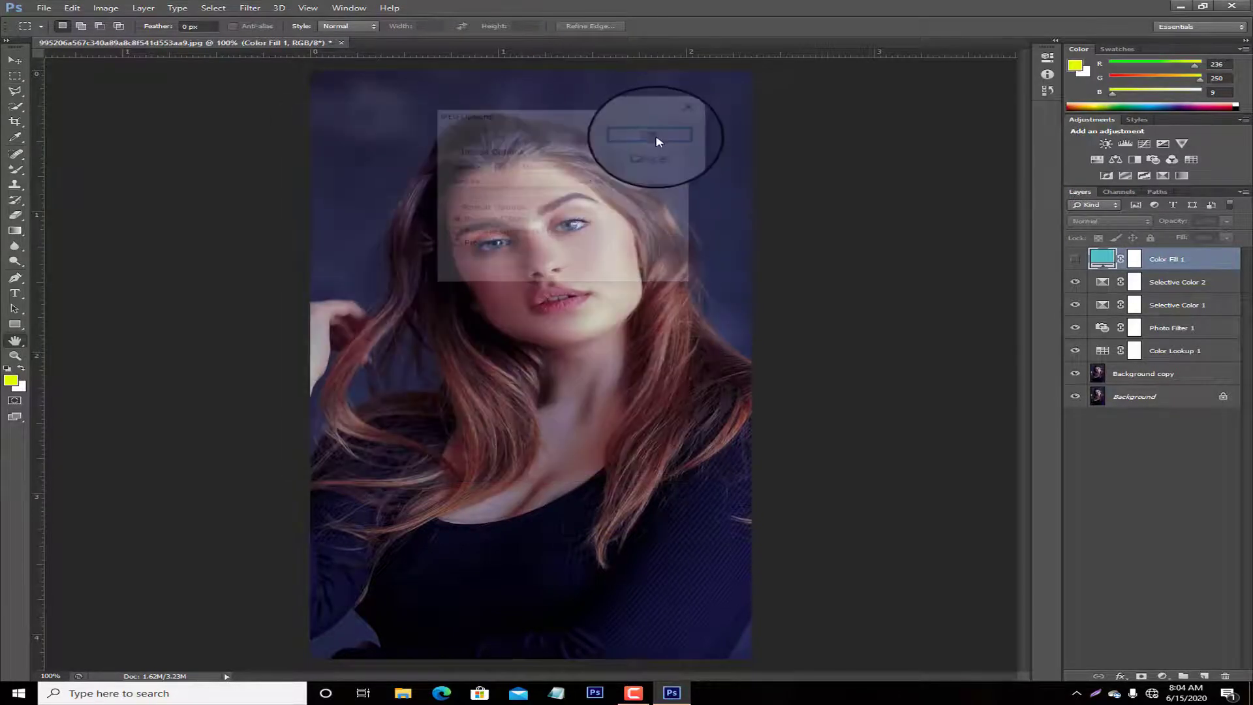
key("Return")
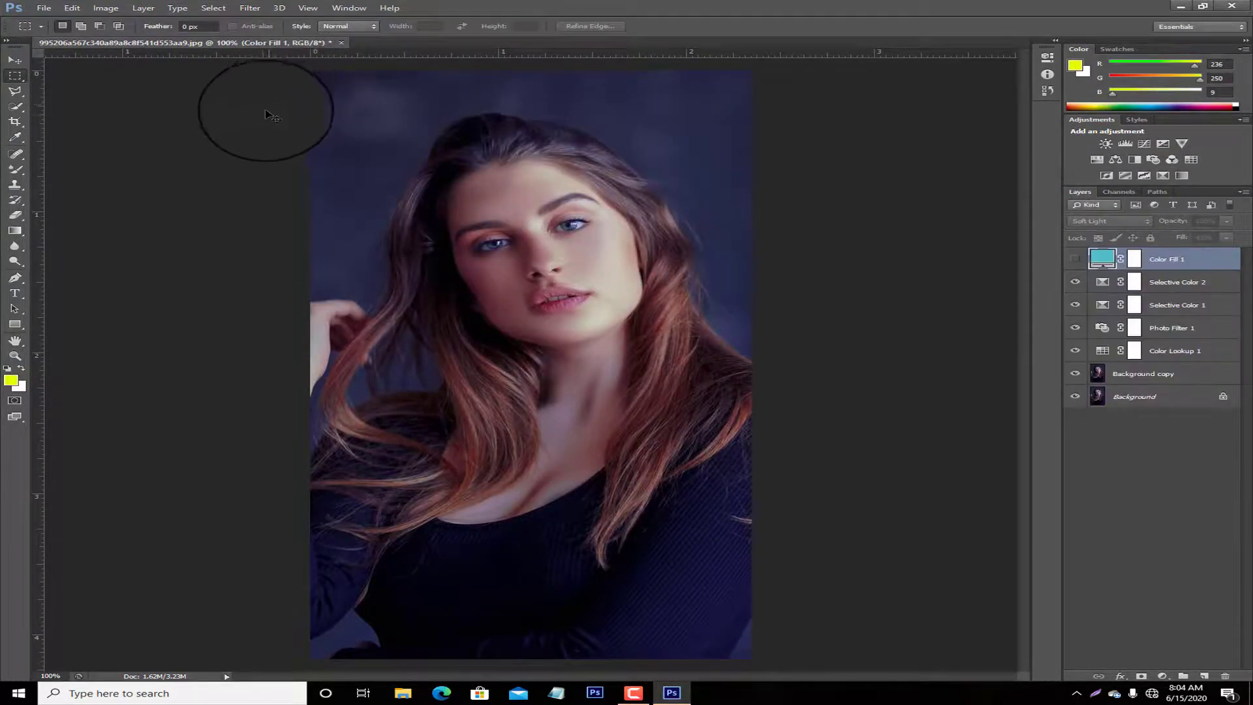
key("ctrl+shift+s")
key("BackSpace")
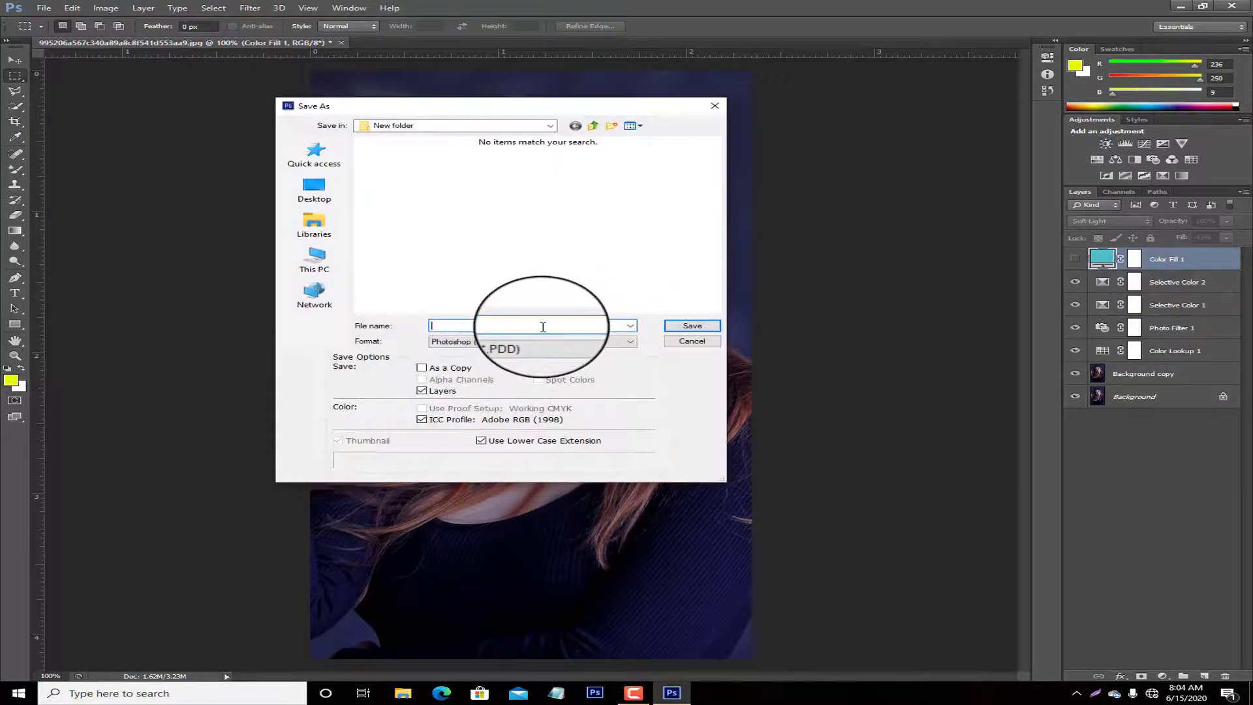
type("11111111111")
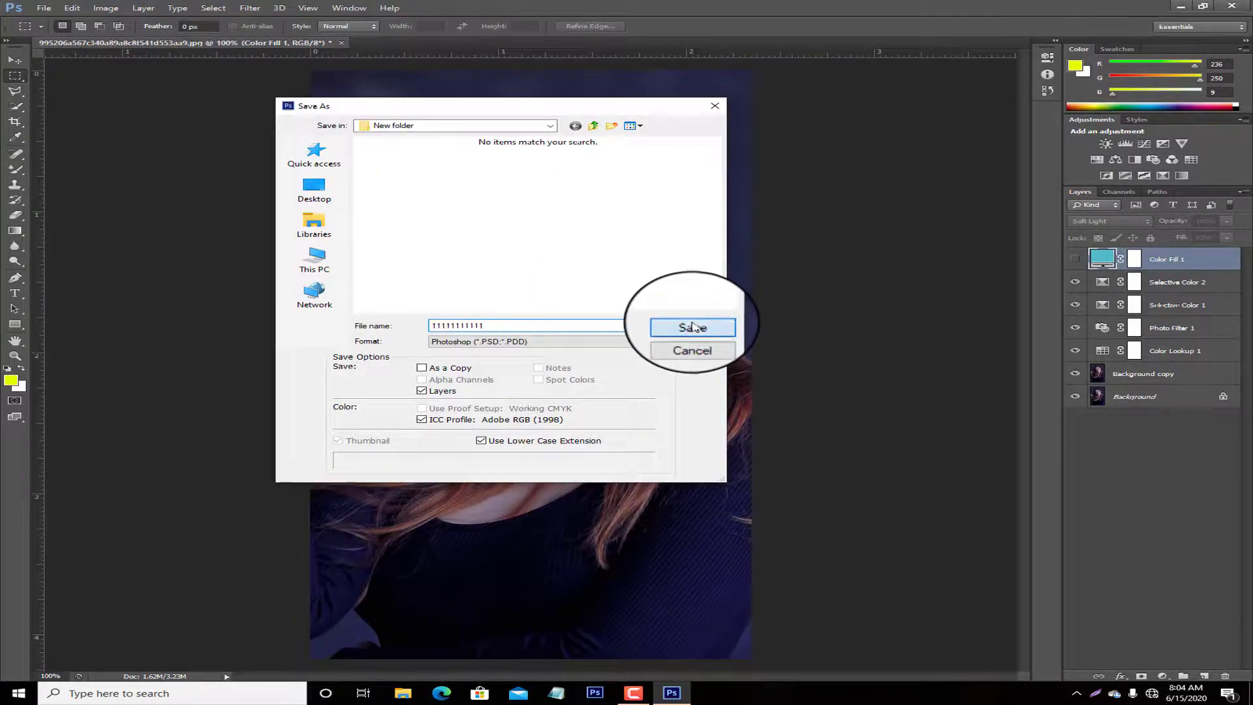
left_click(693, 327)
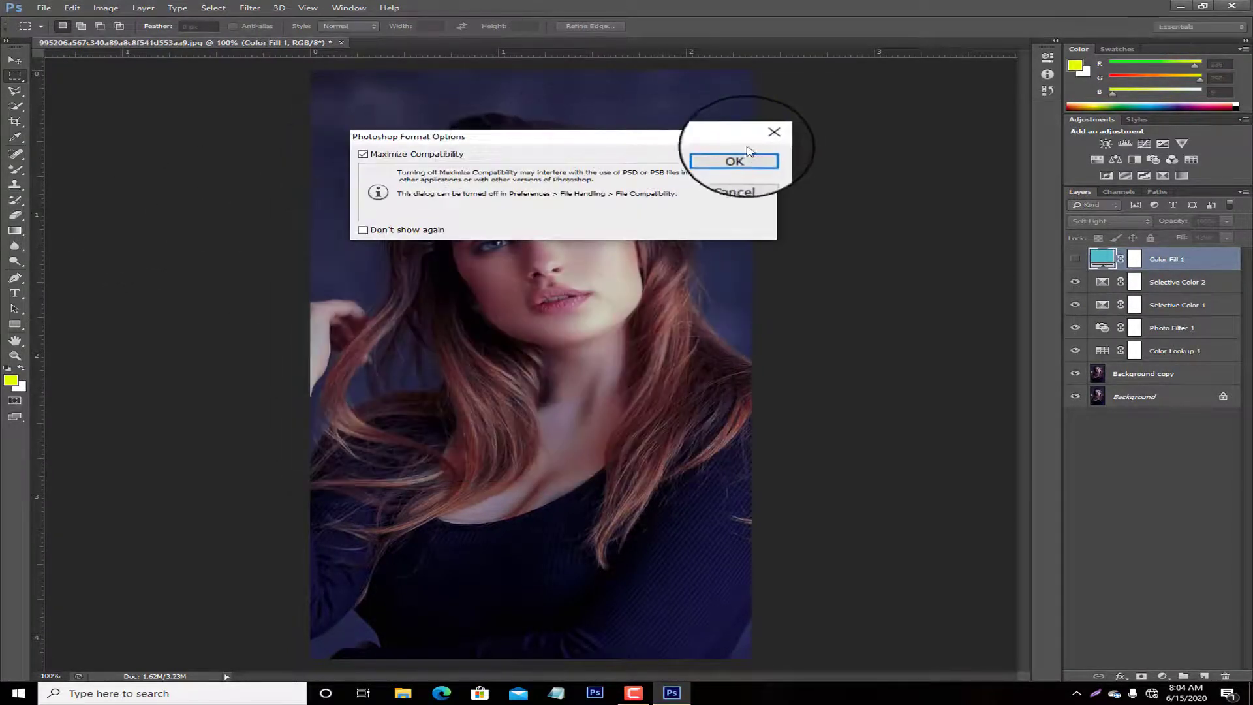
left_click(743, 179)
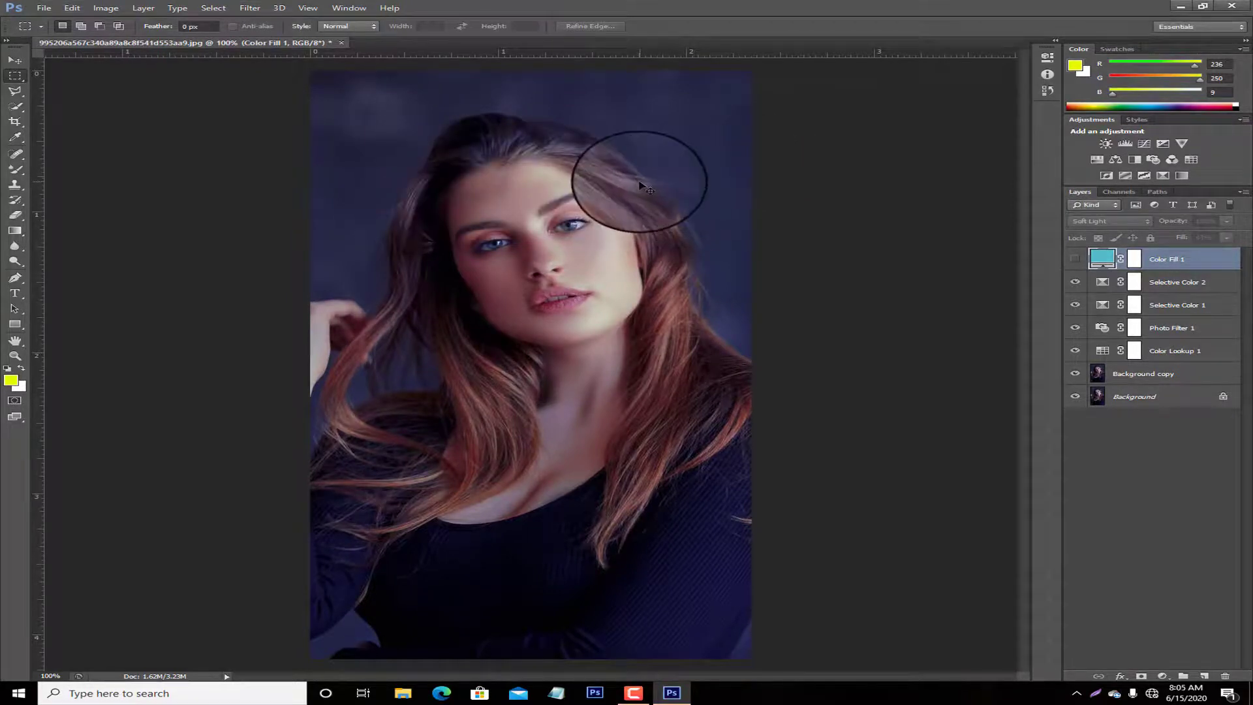
Save the portrait as a JPEG copy named 111111111 in New folder at Maximum quality 12 with the Baseline ("Standard") format
key("ctrl+shift+s")
left_click(548, 340)
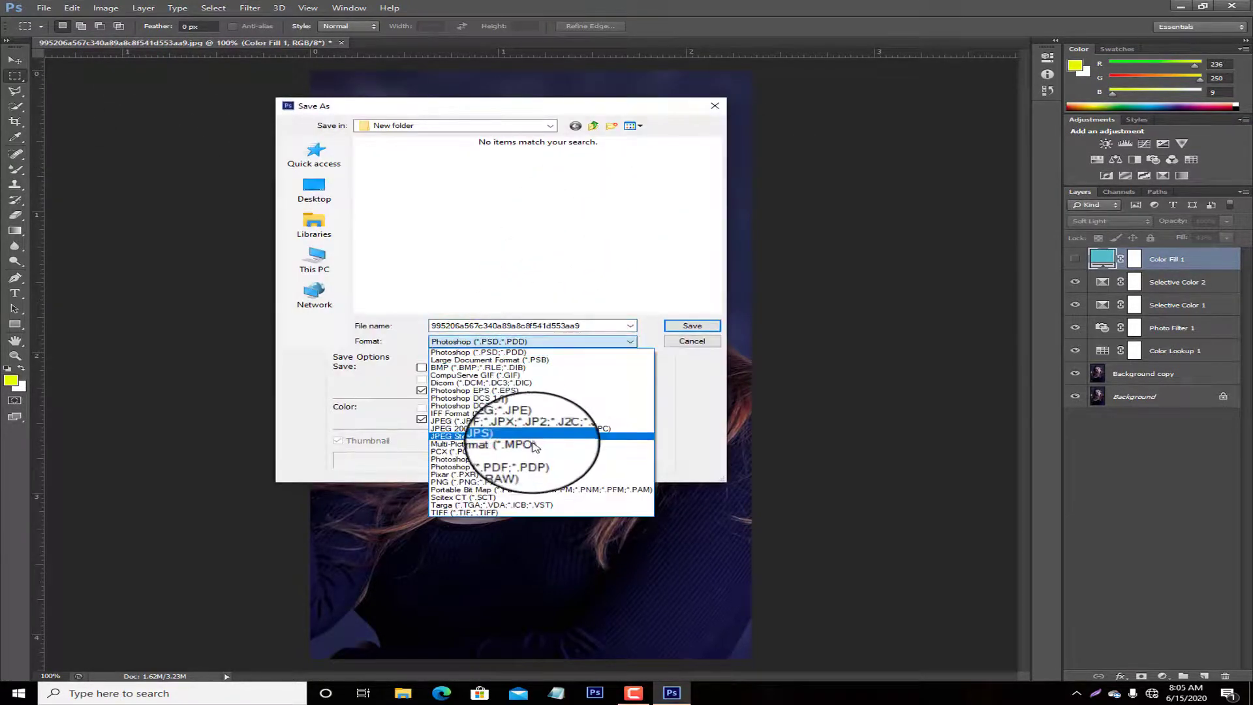
left_click(516, 427)
left_click_drag(598, 324, 223, 335)
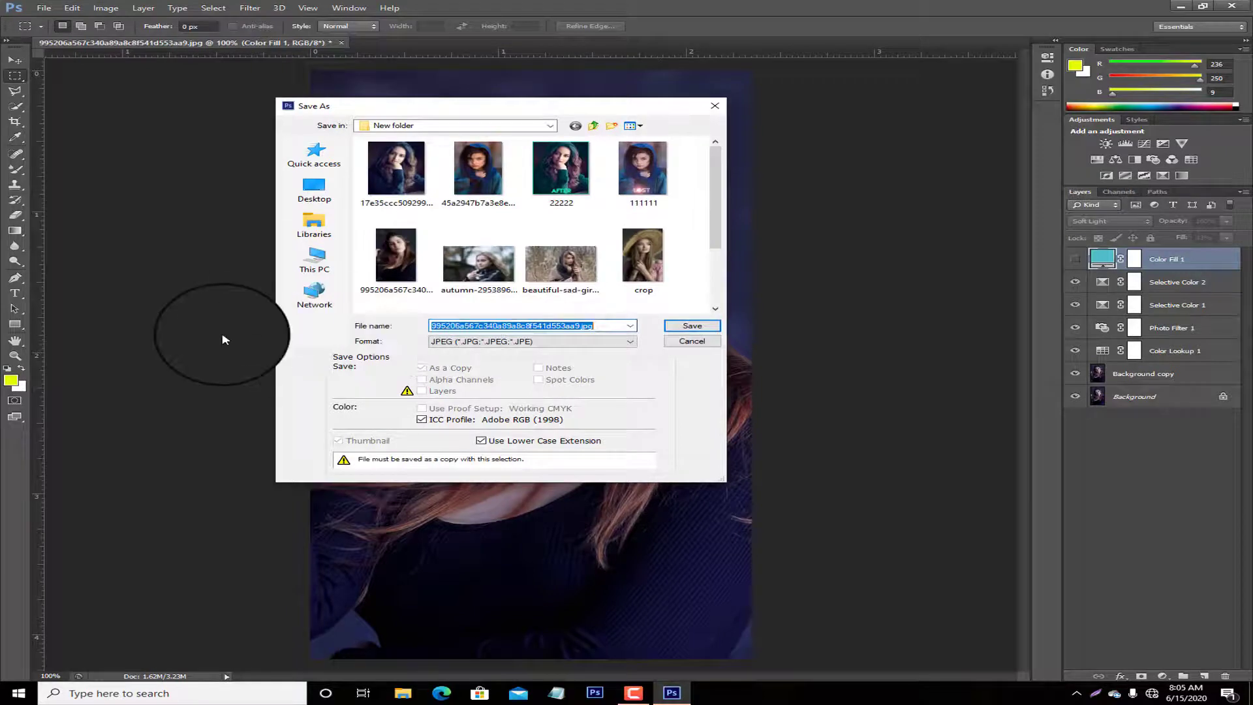
key("BackSpace")
type("111111111")
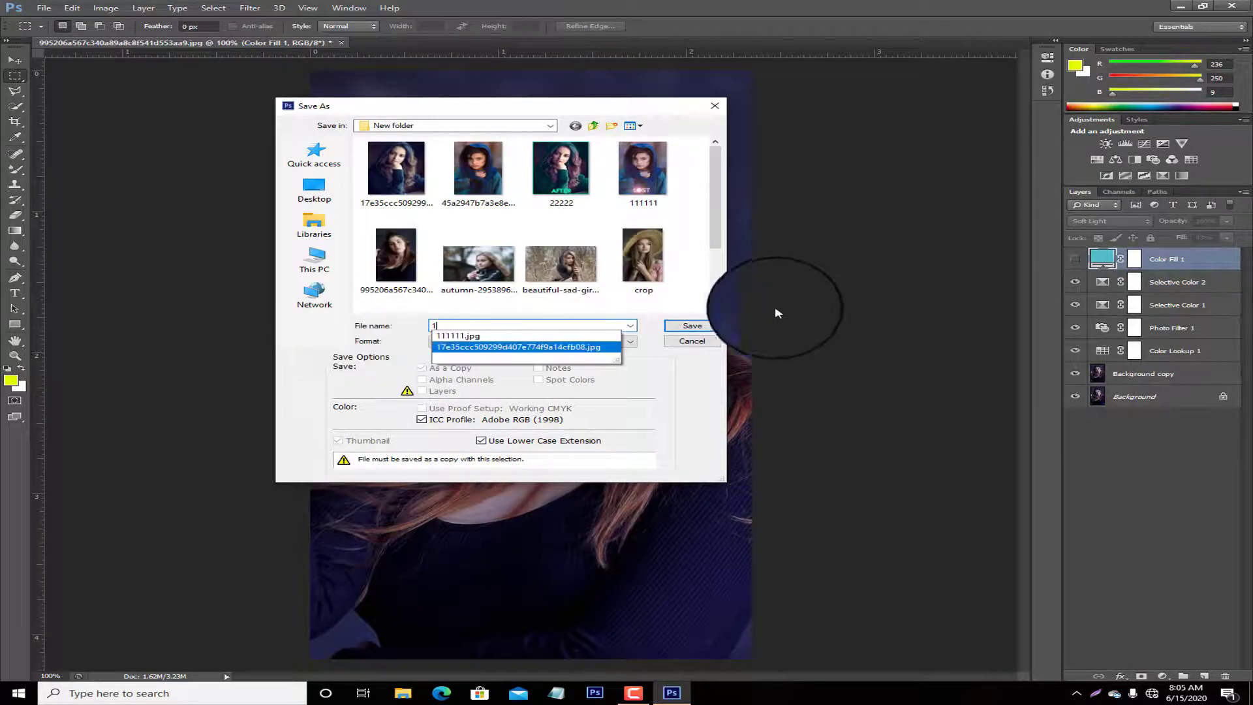
left_click(701, 326)
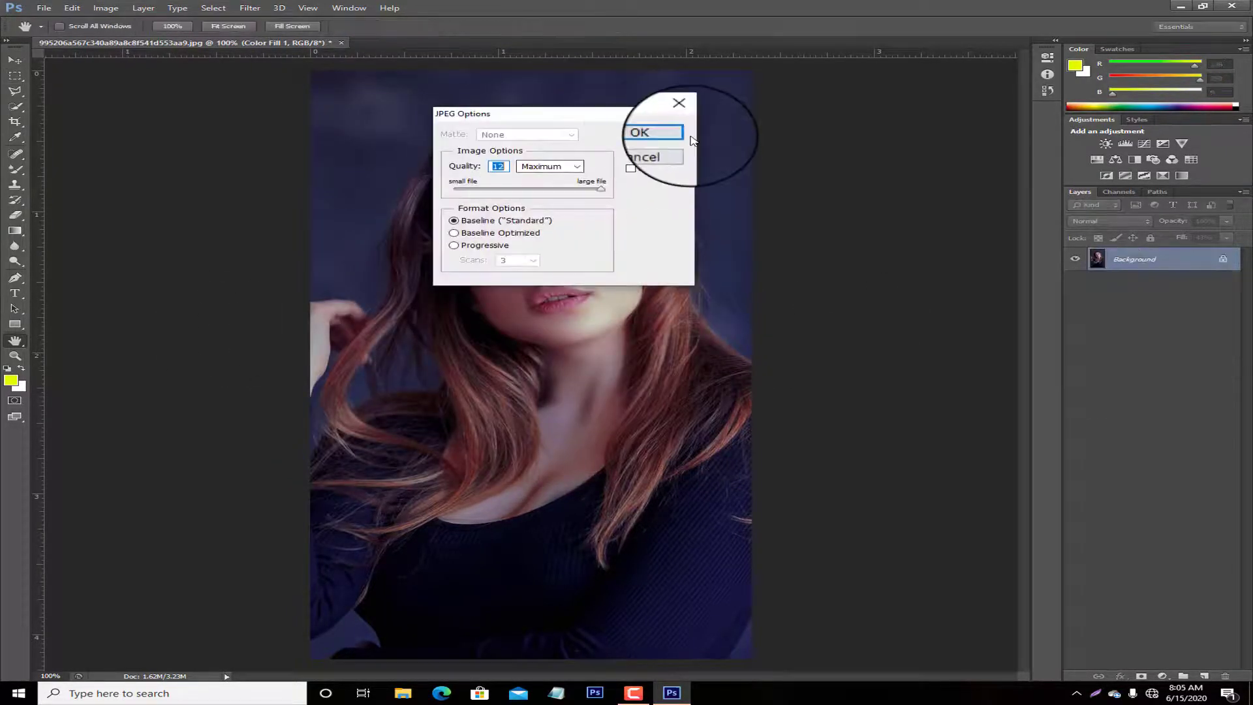
left_click(656, 128)
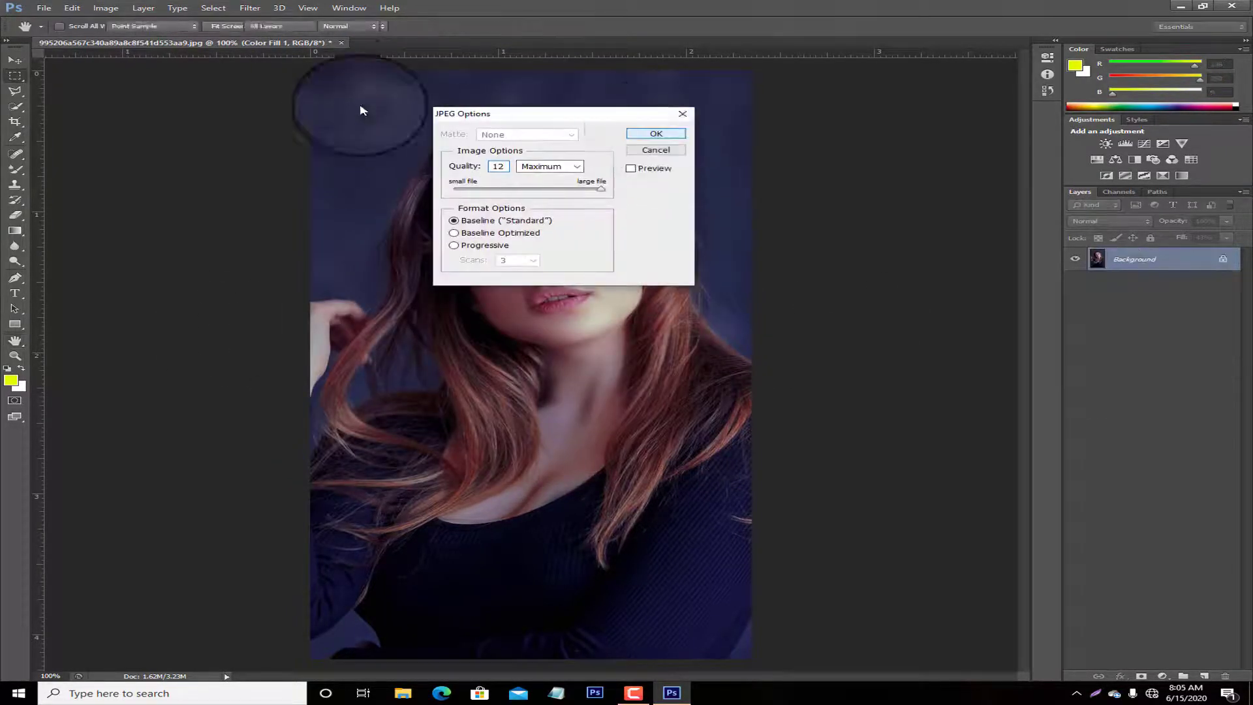
Close the layered portrait document without saving its changes and open 111111111 from New folder
left_click(337, 40)
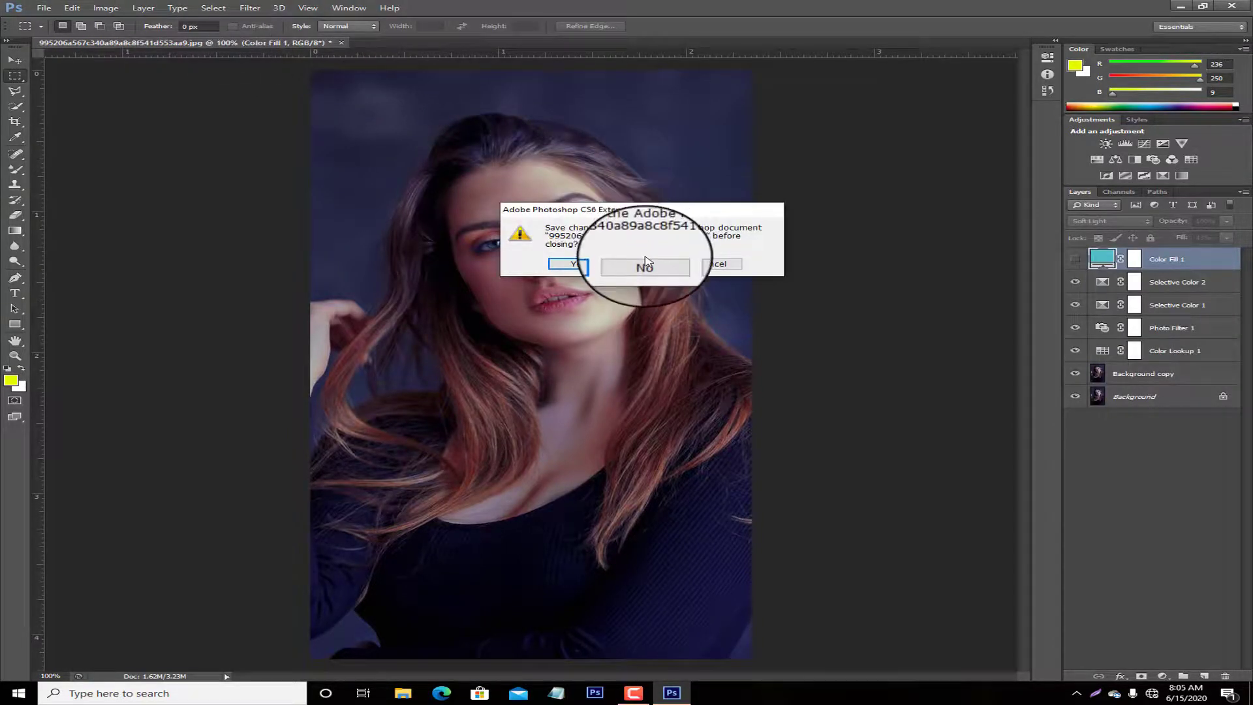
left_click(641, 264)
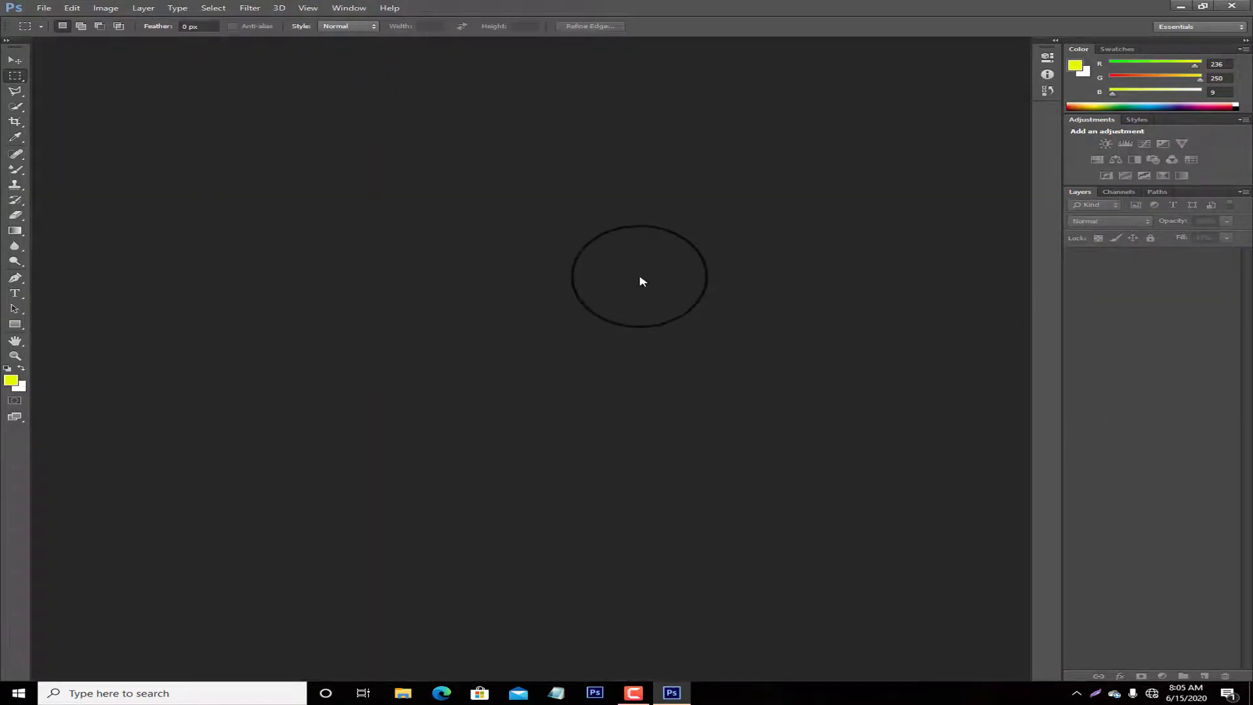
double_click(639, 287)
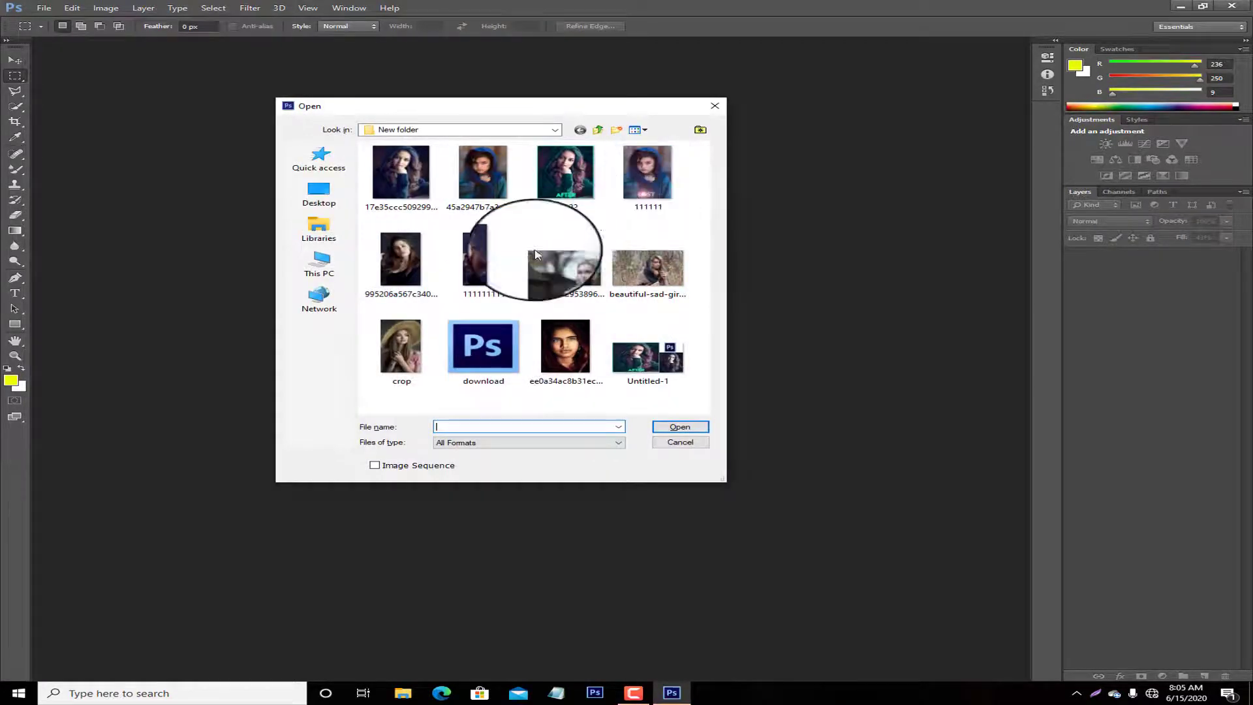
left_click(478, 272)
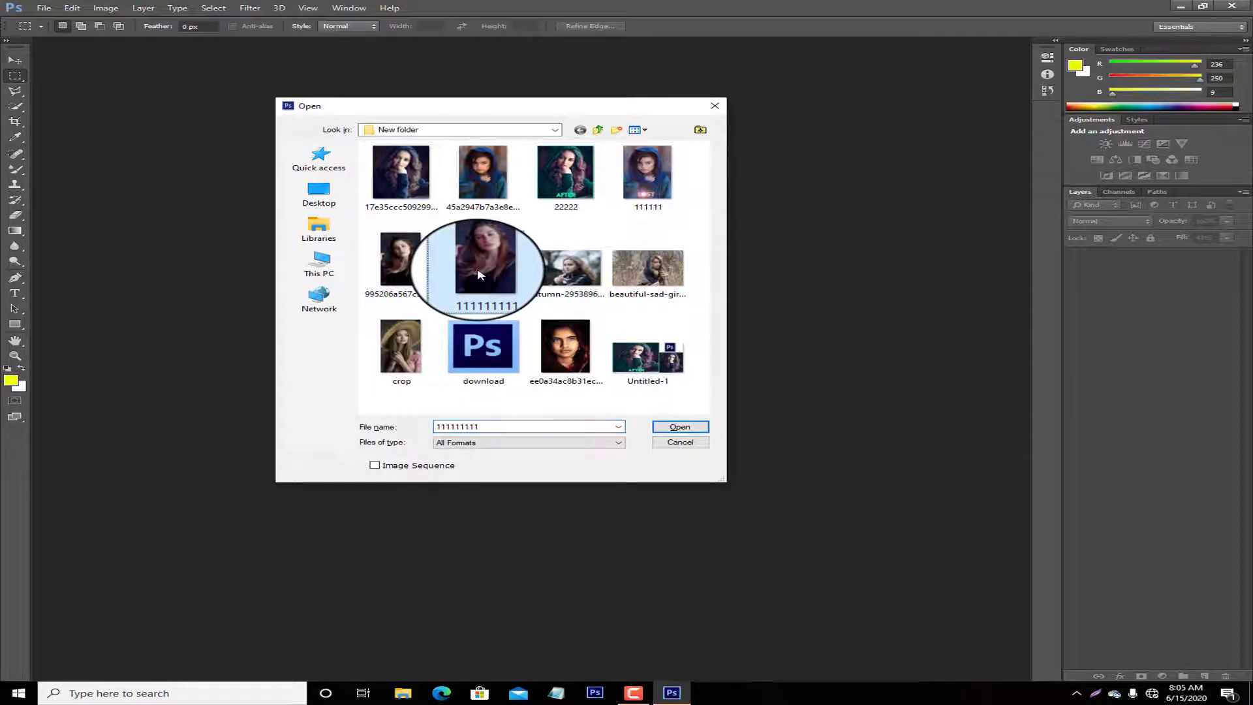
double_click(479, 274)
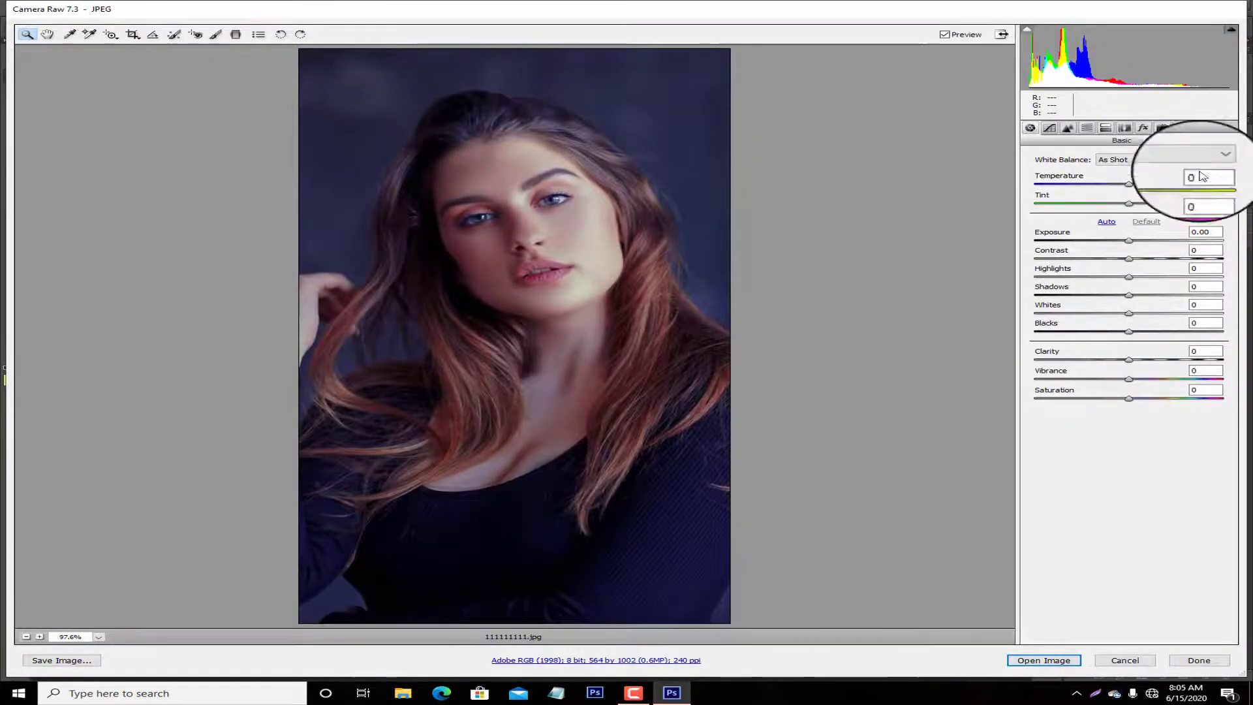
In Camera Raw, set Temperature to -10, Tint to -25 and the sharpening Amount to 32
left_click_drag(1137, 189, 1108, 205)
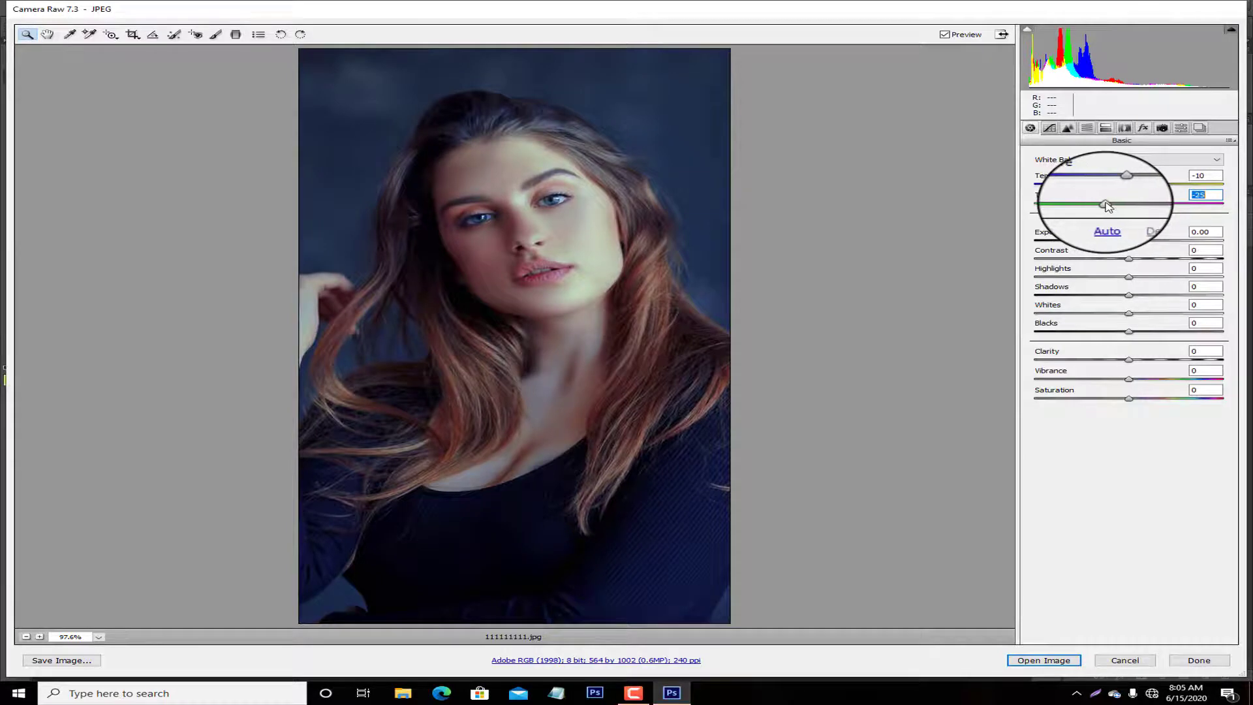
left_click(1068, 128)
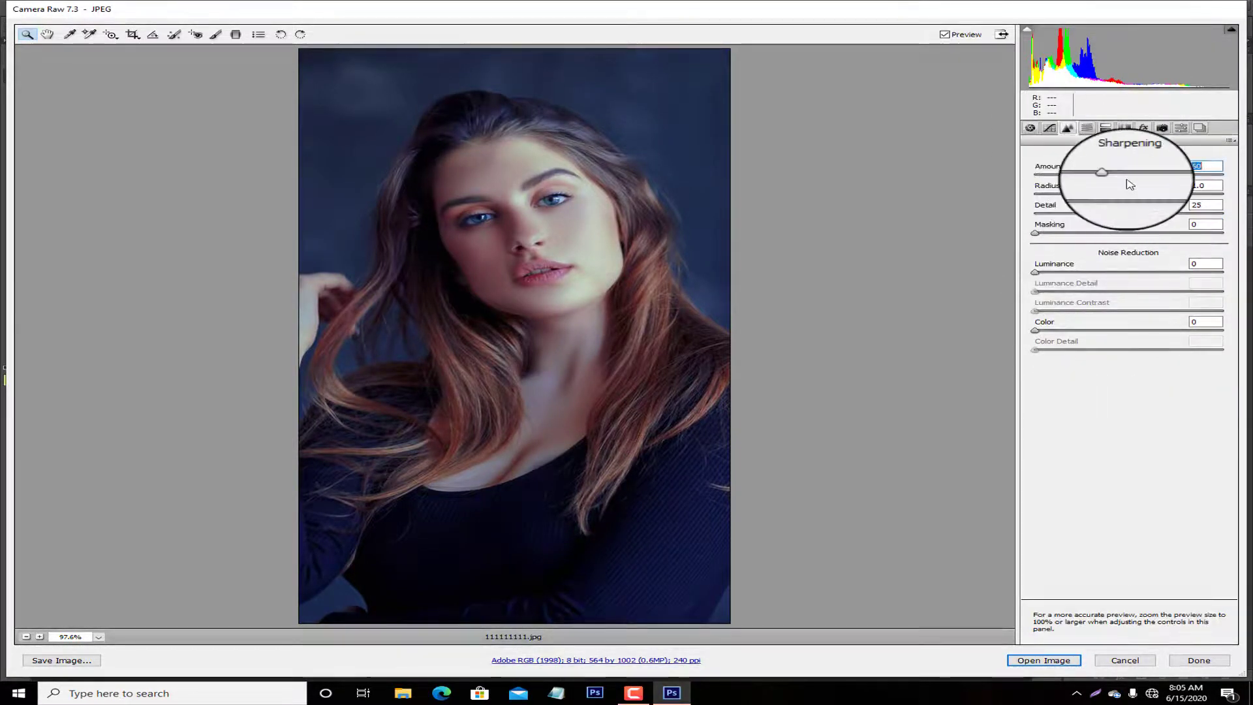
left_click_drag(1099, 174, 1075, 175)
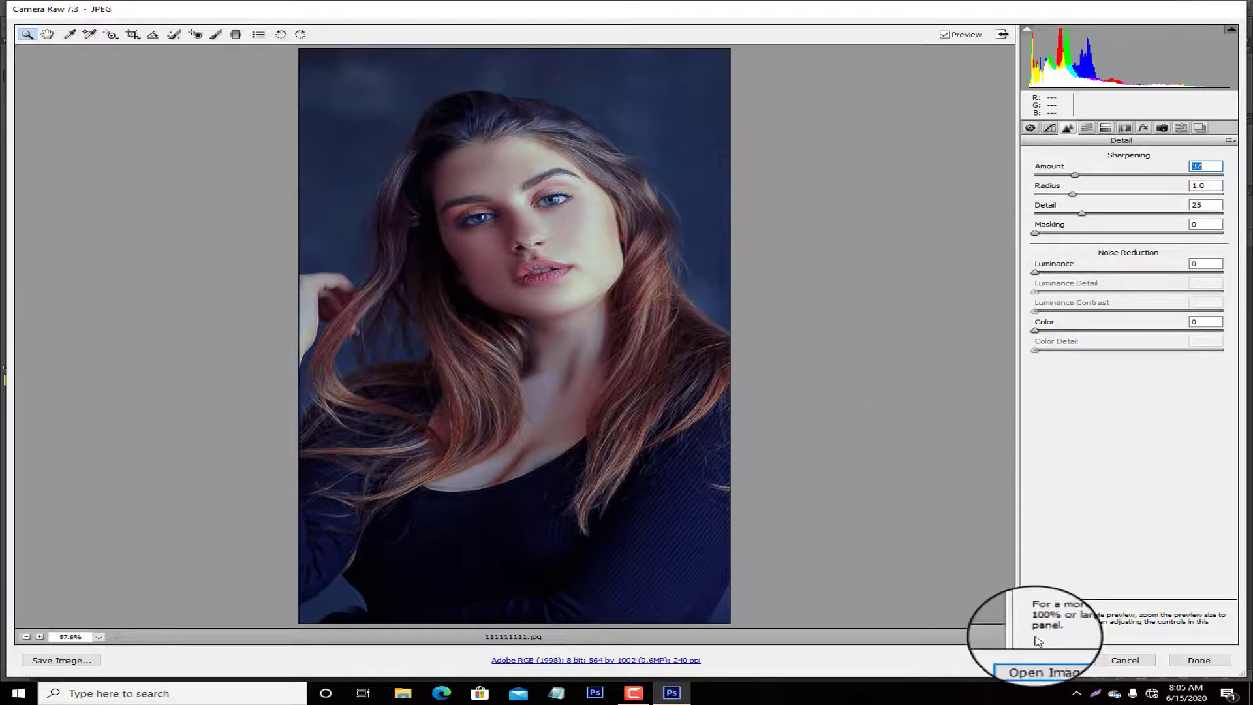
Open the adjusted image from Camera Raw for editing, using its embedded color profile
left_click(1042, 672)
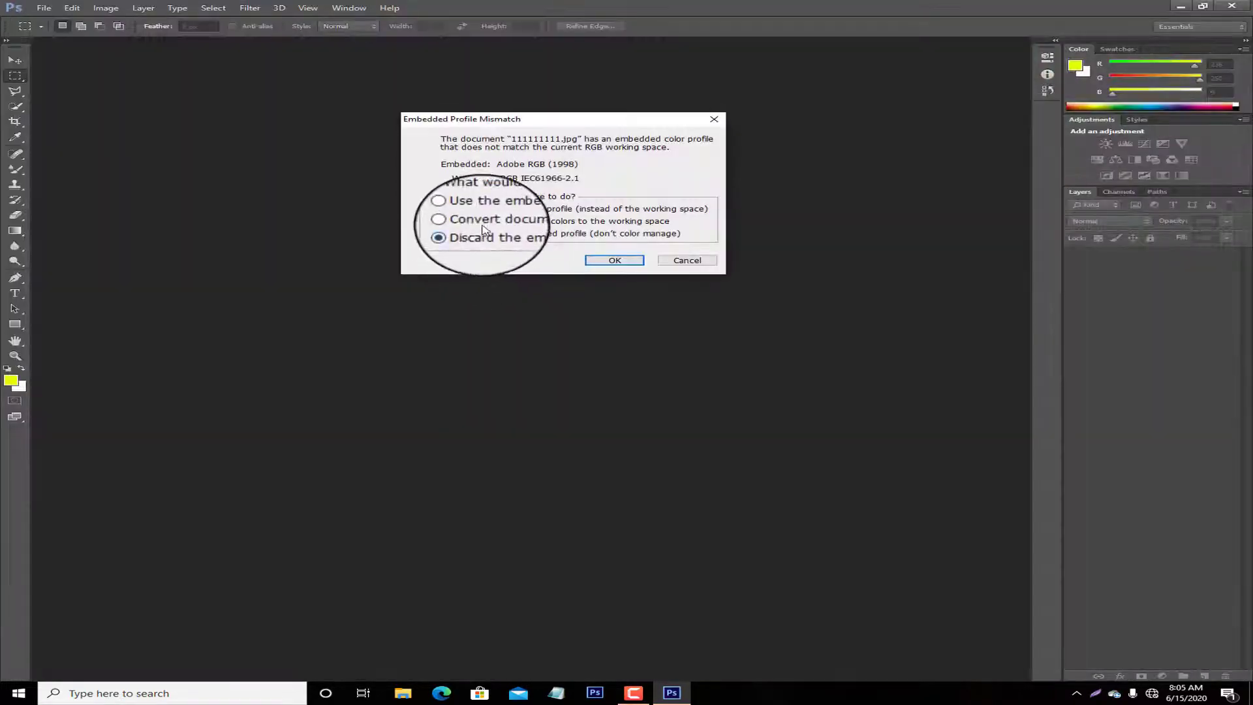
left_click(456, 209)
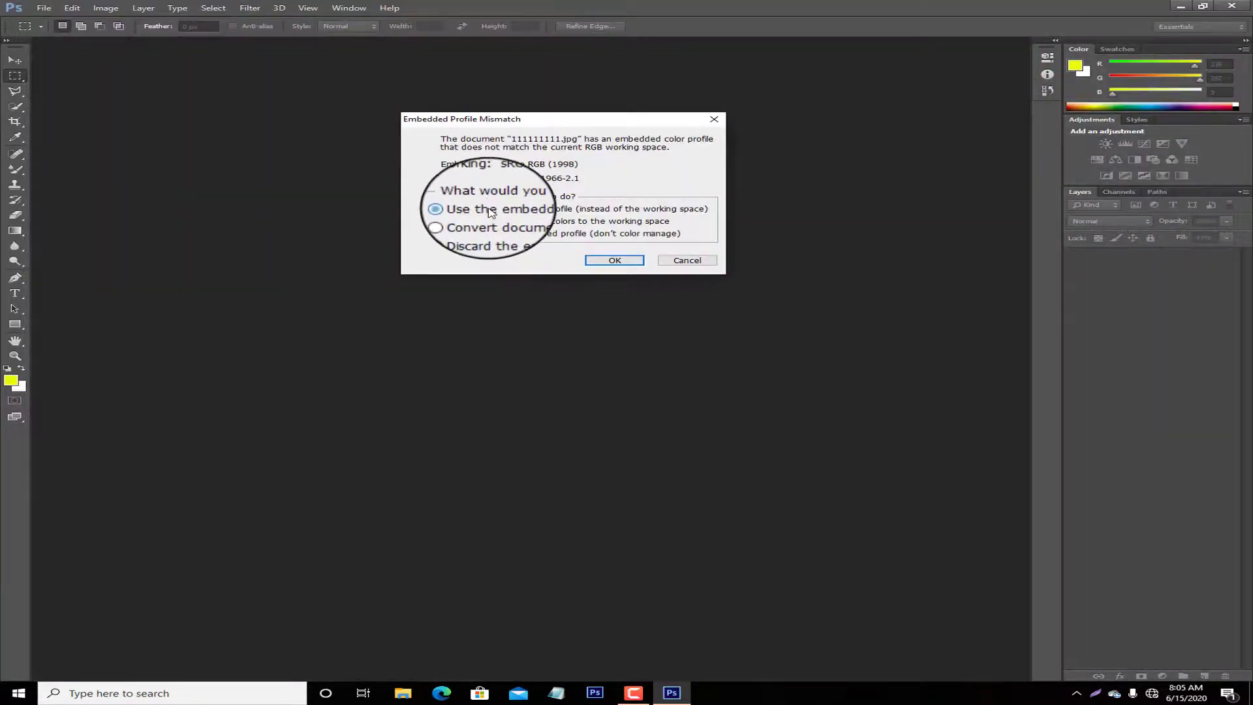
left_click(609, 260)
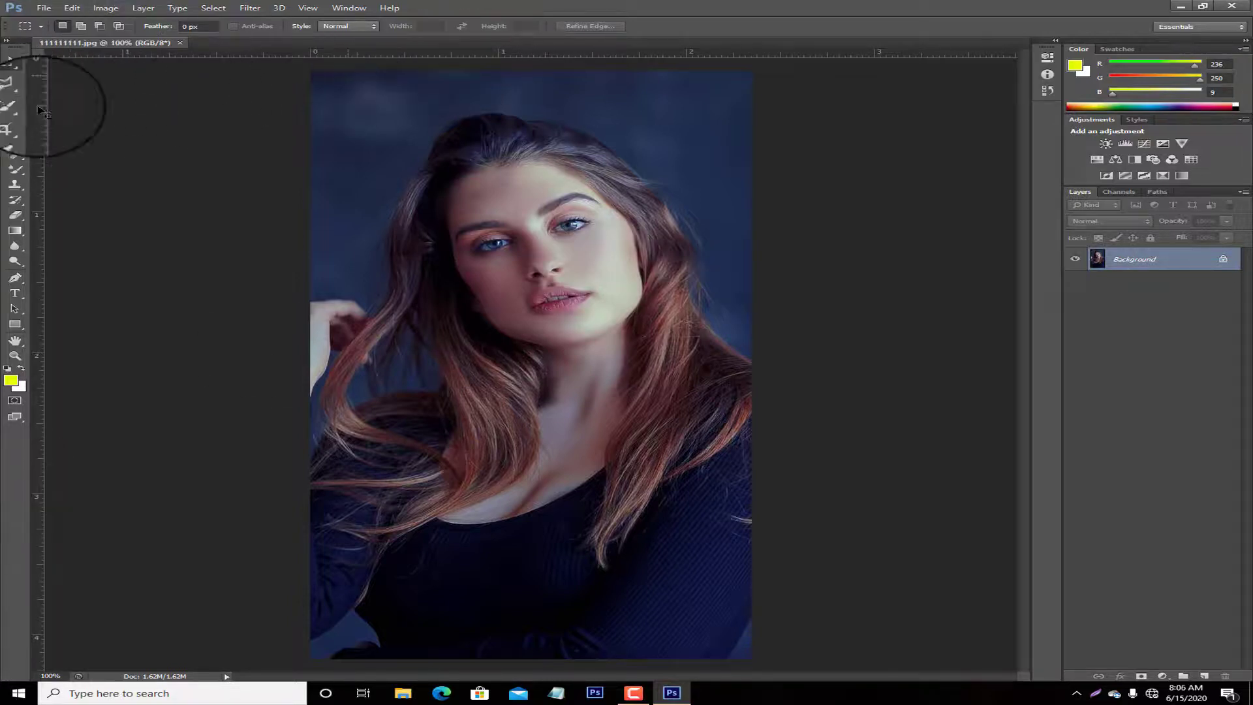
Select a thin border strip around the portrait by marqueeing just inside its edges and inverting the selection
left_click(15, 91)
left_click(21, 71)
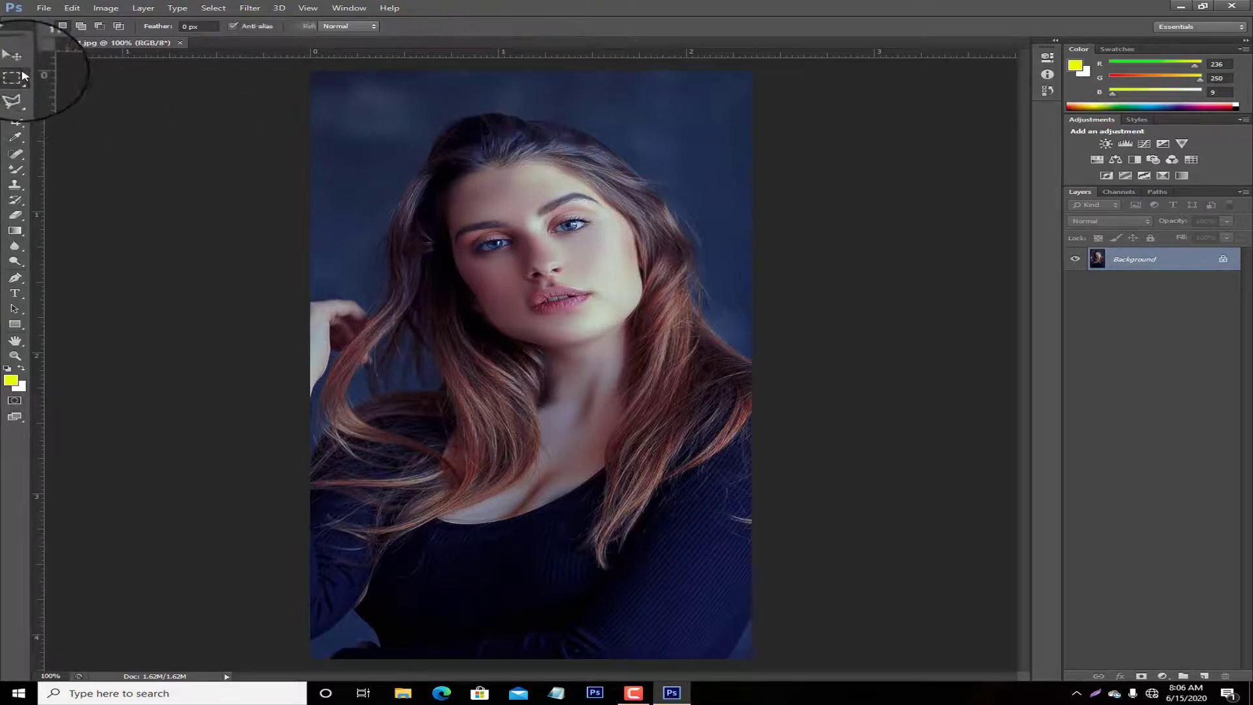
left_click_drag(323, 85, 363, 153)
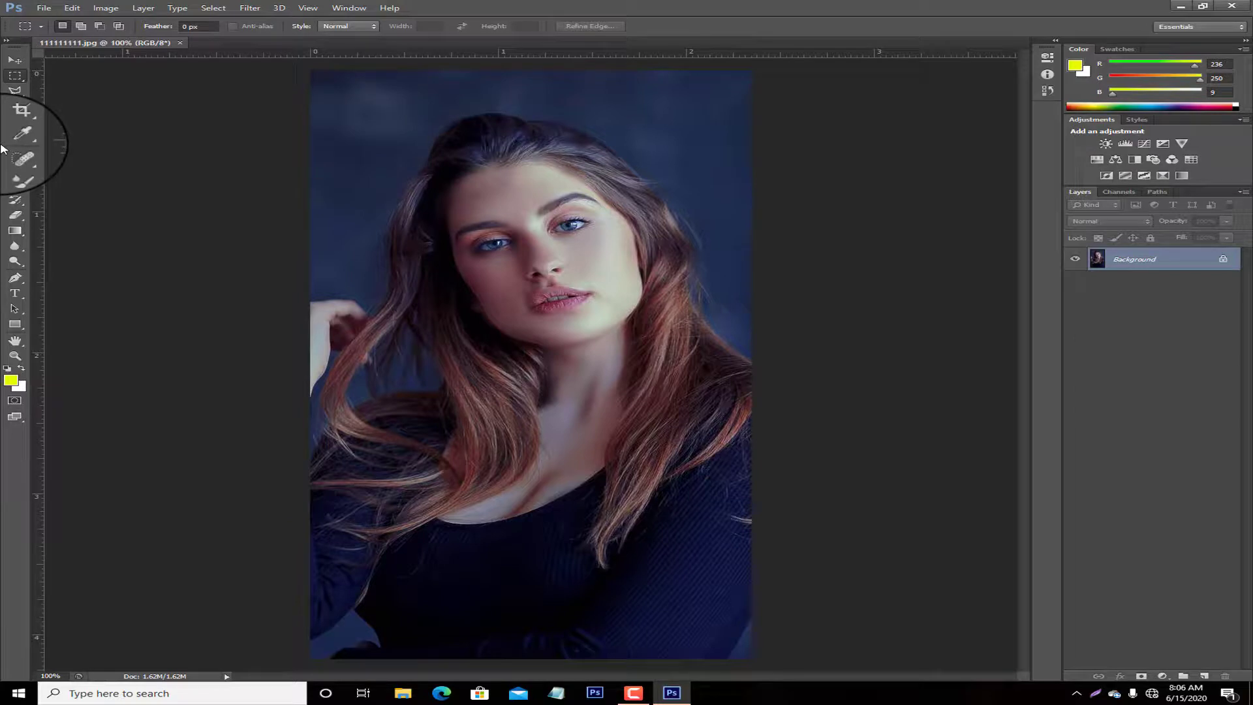
left_click(15, 75)
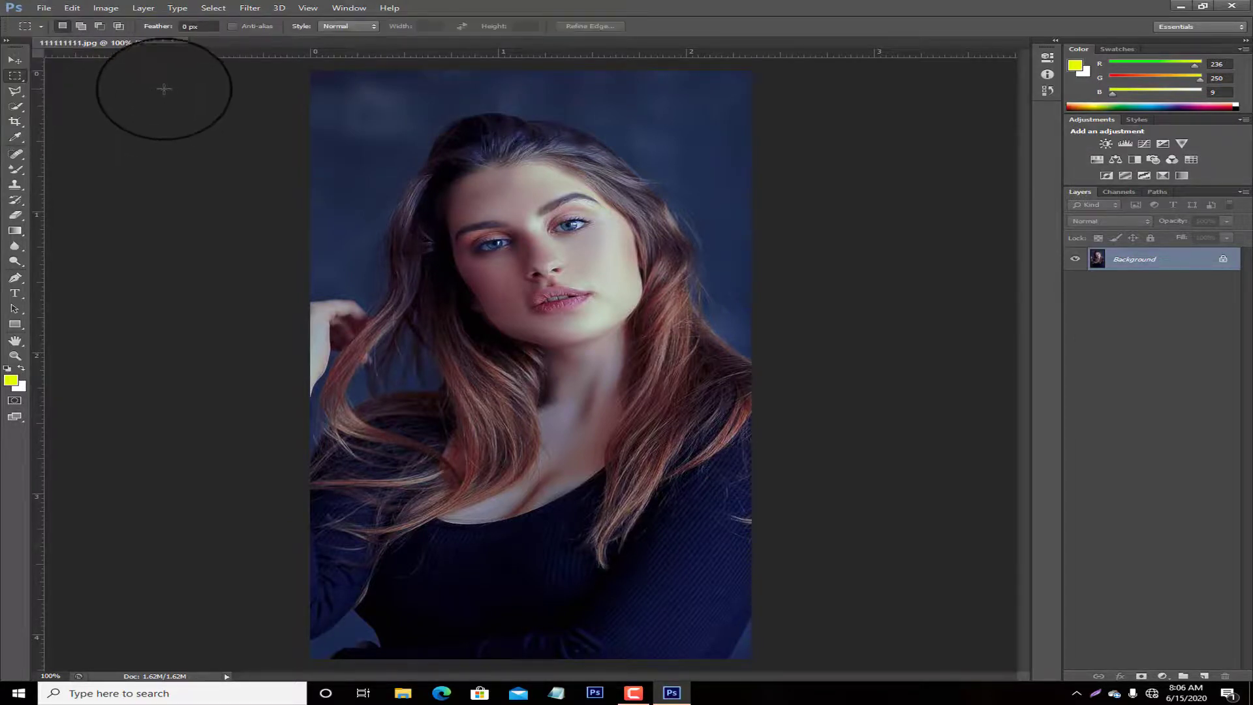
left_click_drag(317, 77, 744, 651)
right_click(607, 293)
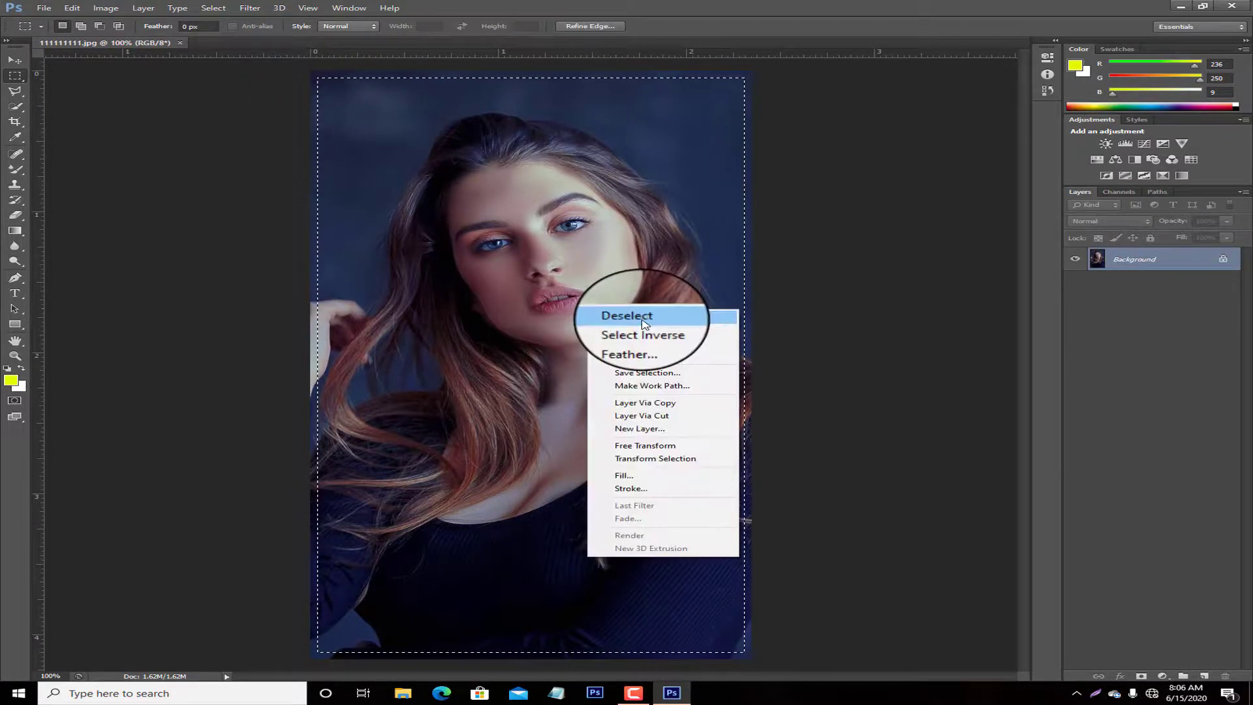
left_click(649, 328)
Fill the selected border with 50% Gray at 100% opacity in Normal mode and clear the selection
key("shift+F5")
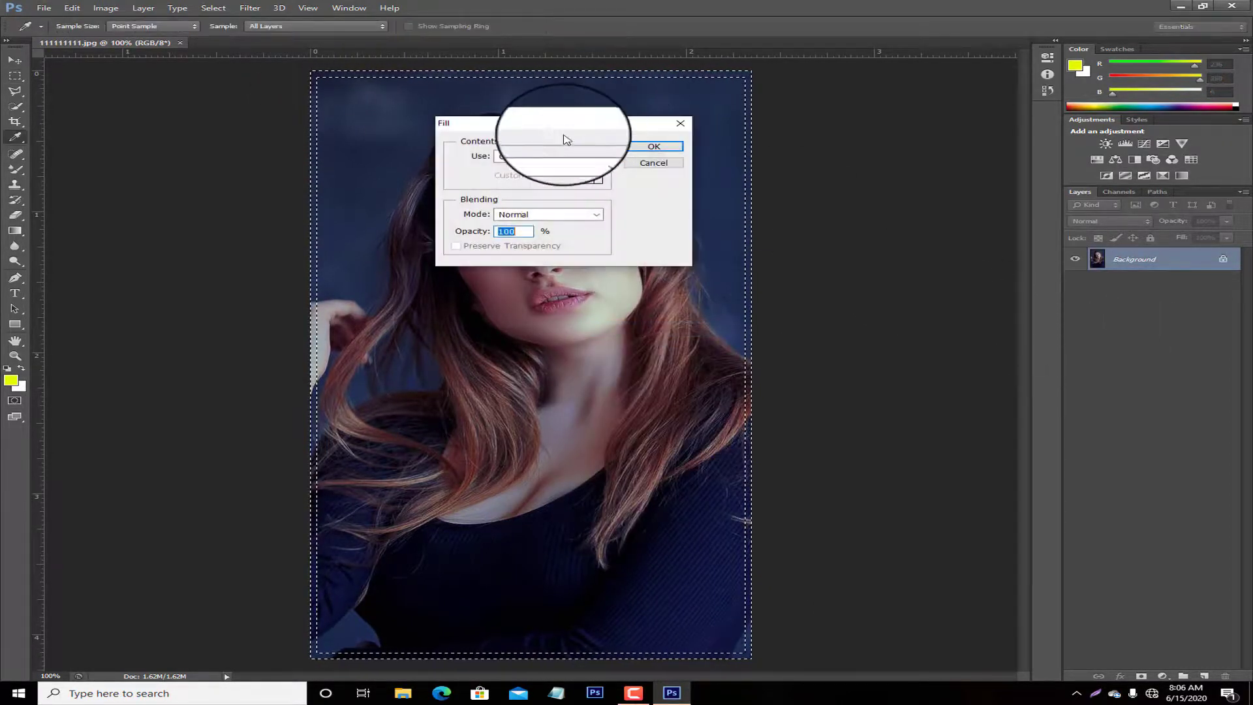
left_click(548, 156)
left_click(532, 252)
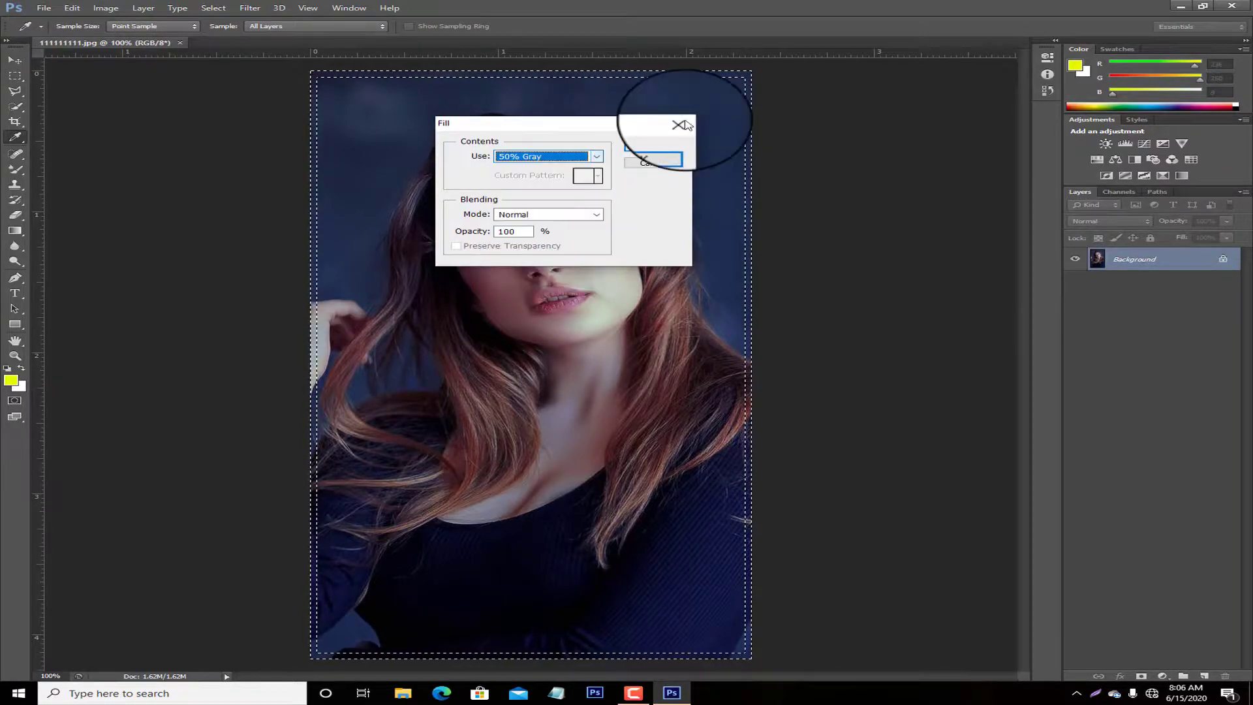
left_click(653, 145)
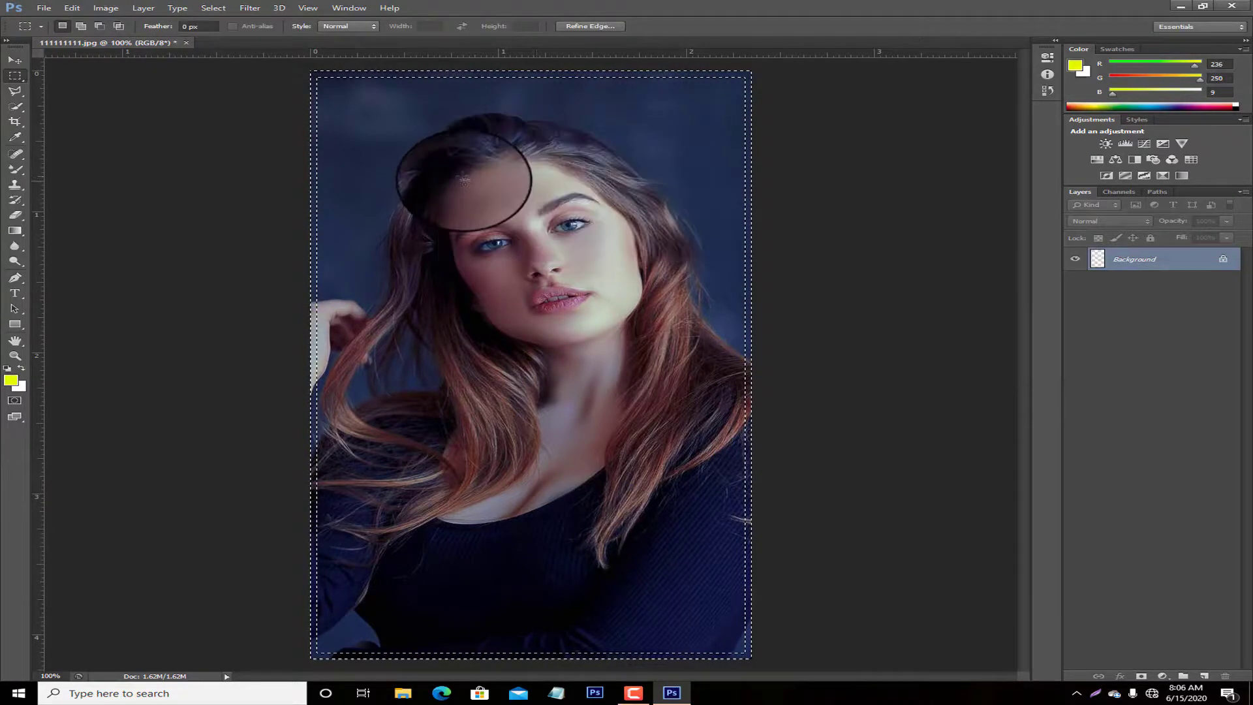
right_click(572, 191)
left_click(611, 200)
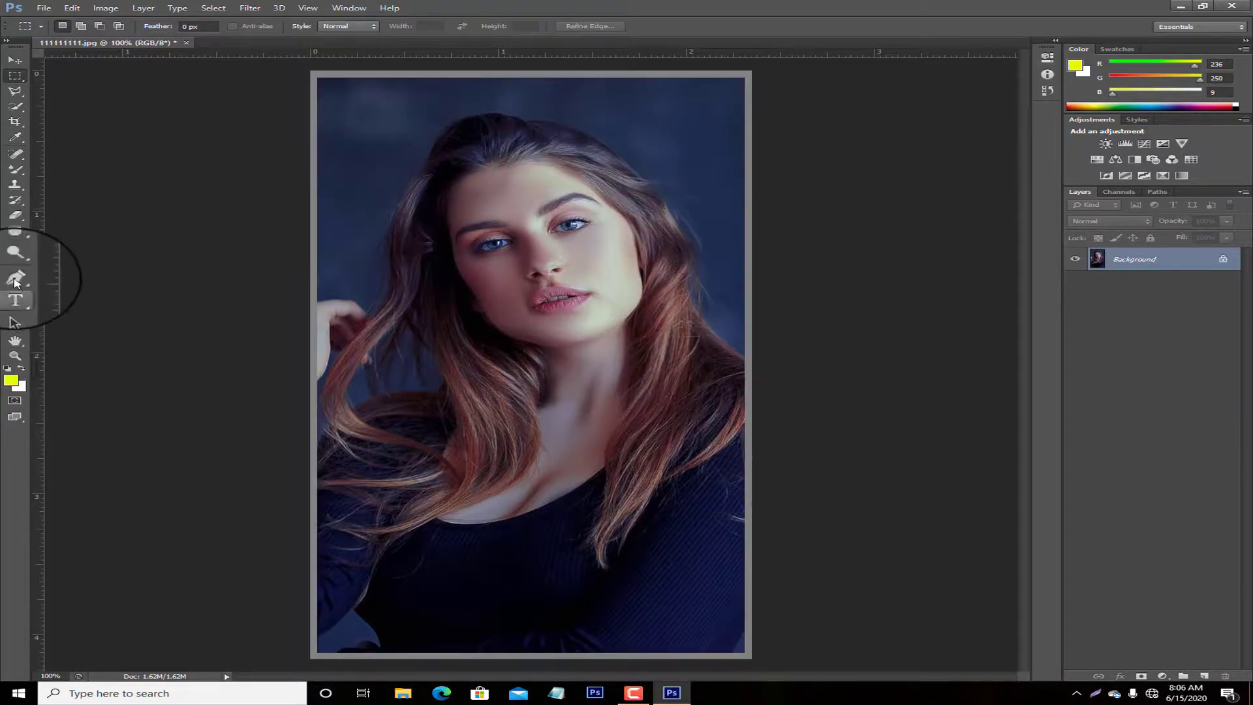
Add a text box over the lower part of the portrait reading "after" in Evil Dead 24 pt, colored gray #808080
left_click_drag(378, 461, 711, 601)
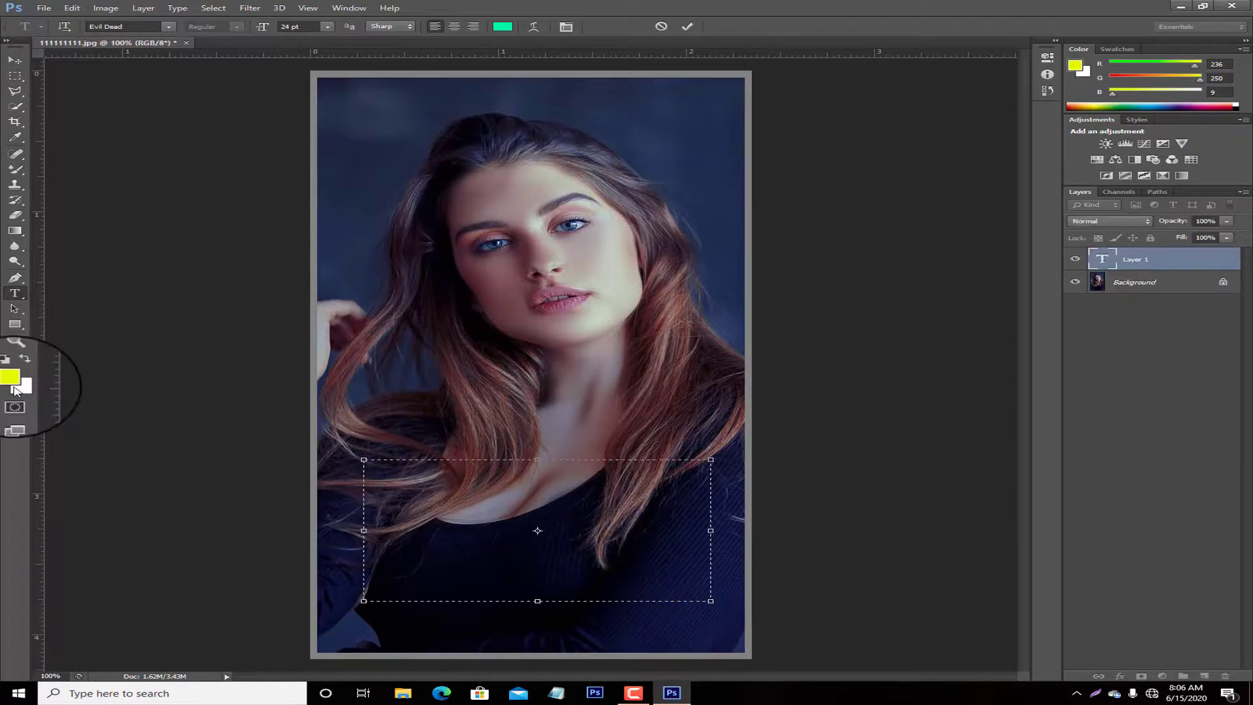
left_click(11, 379)
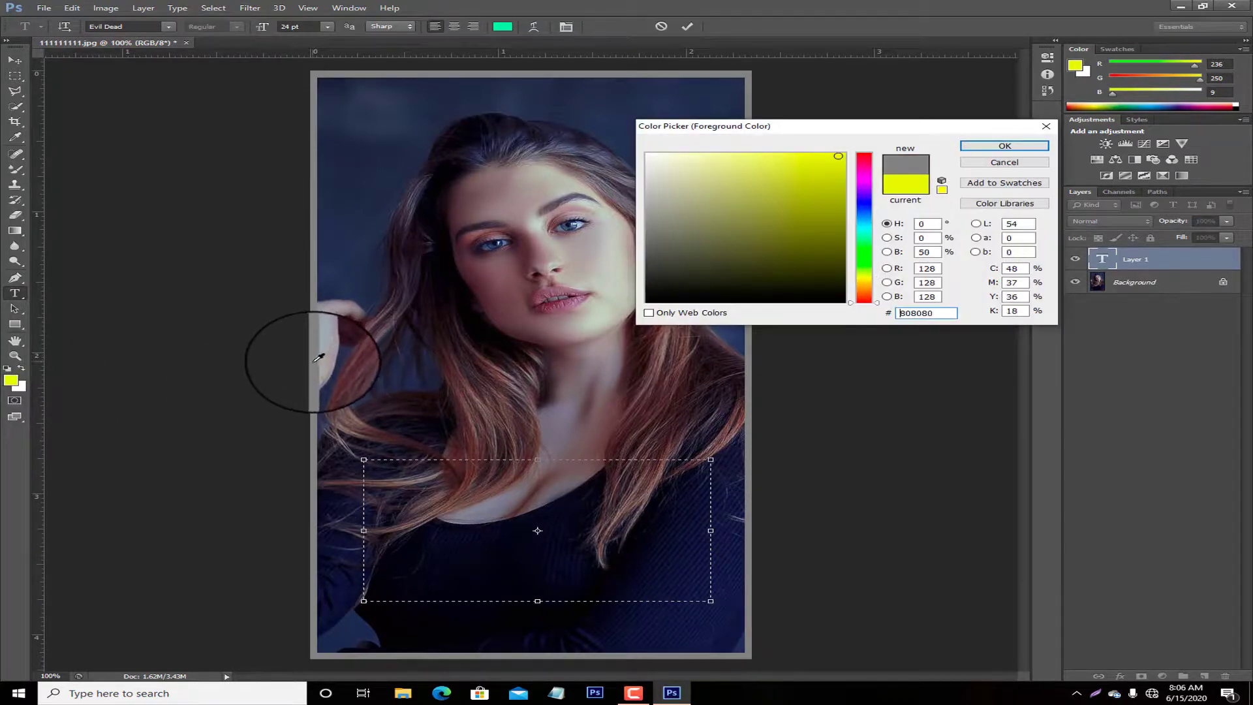
left_click(1004, 145)
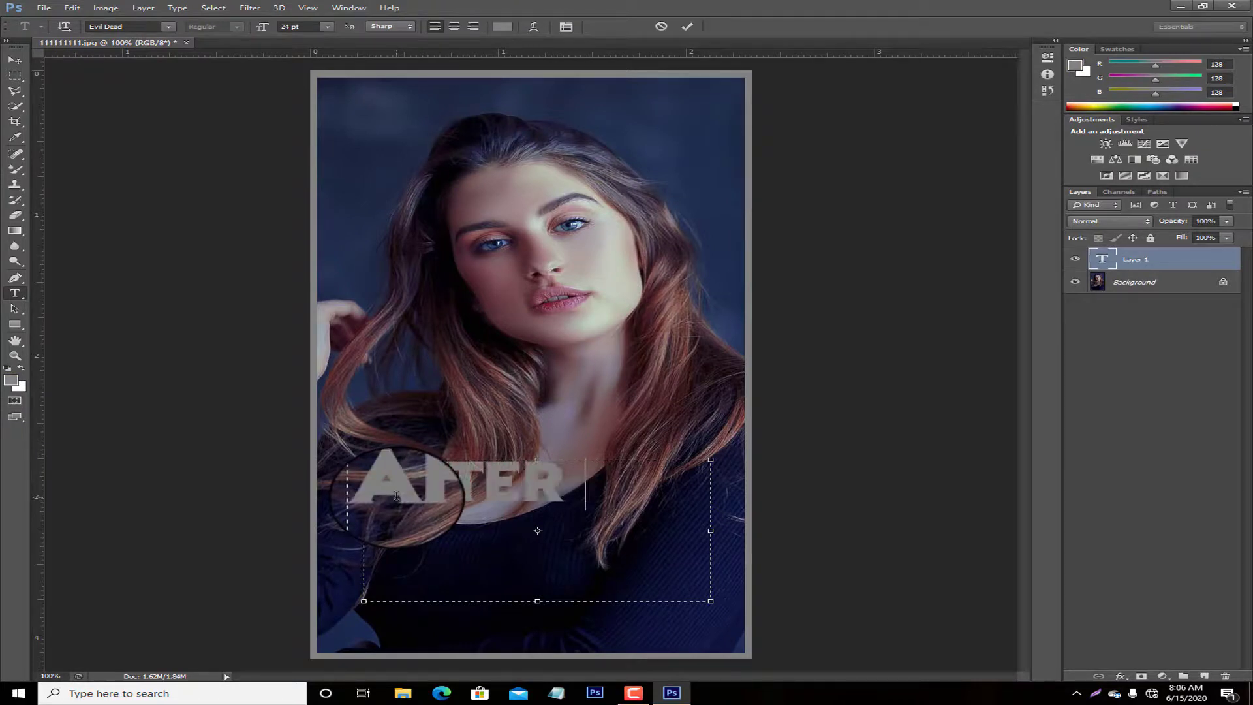
Move the AFTER text down to the portrait's lower edge, roughly centered just above the gray border
left_click(17, 63)
left_click_drag(498, 482, 555, 613)
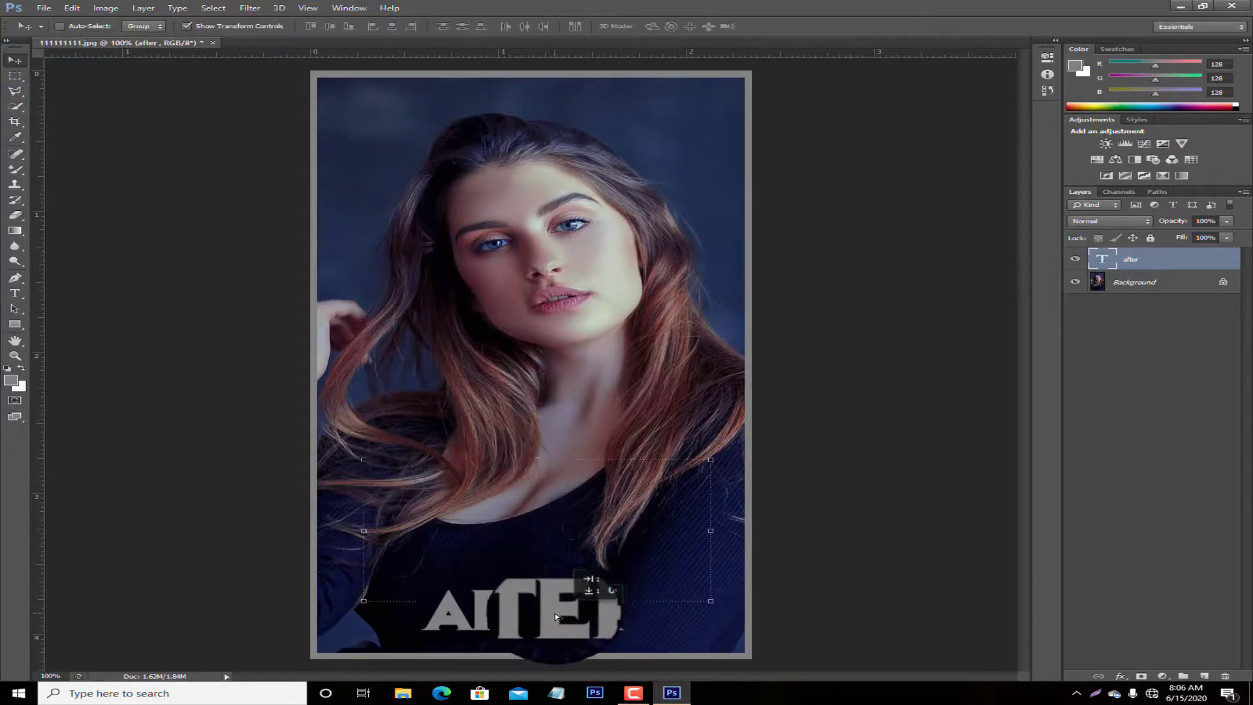
left_click(15, 356)
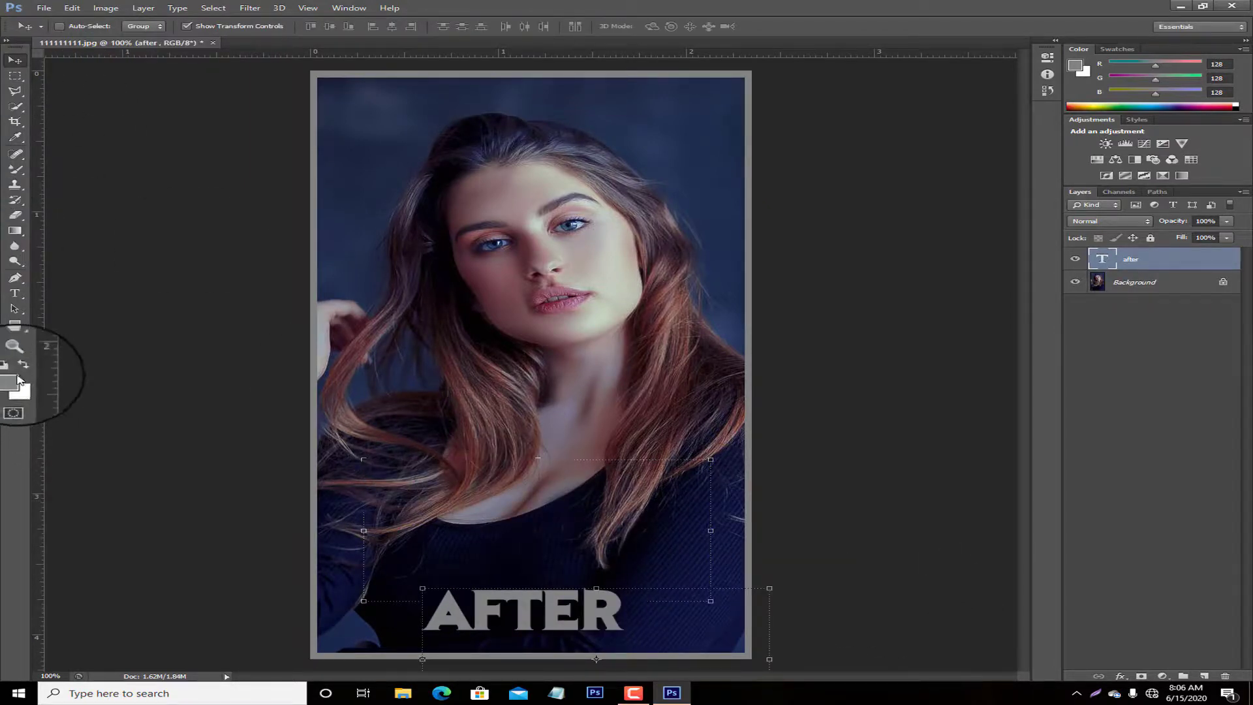
right_click(440, 236)
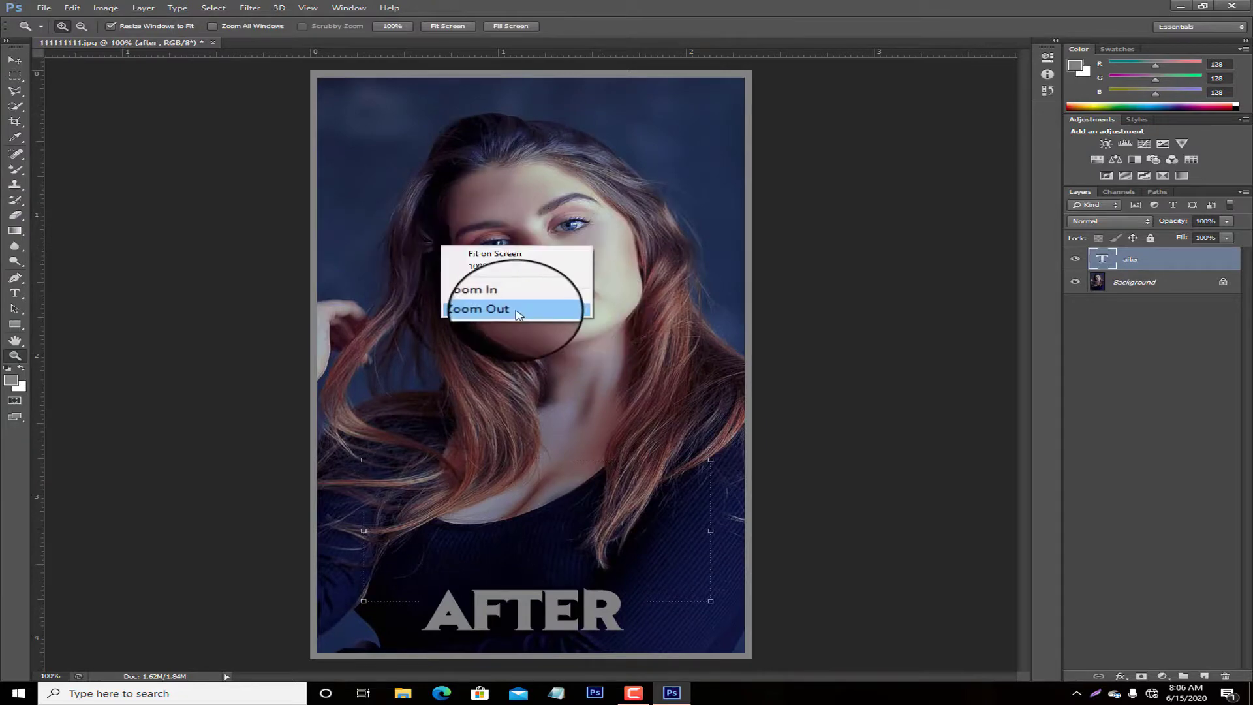
left_click(517, 312)
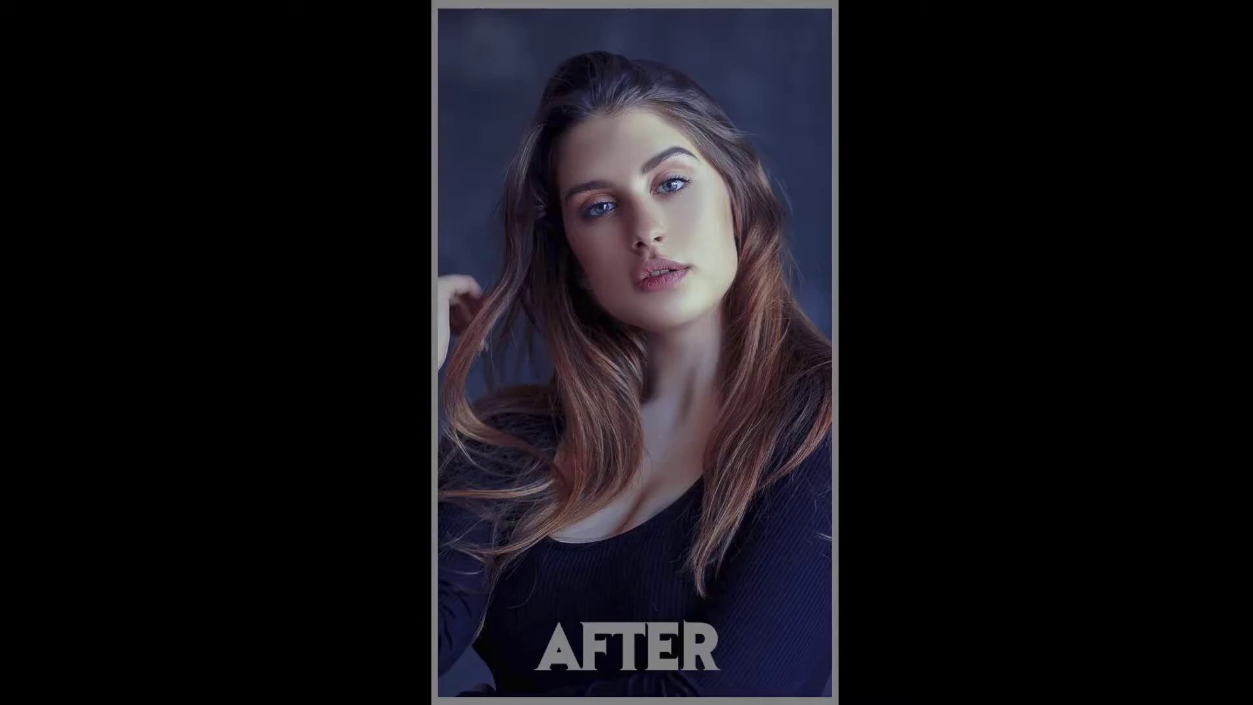